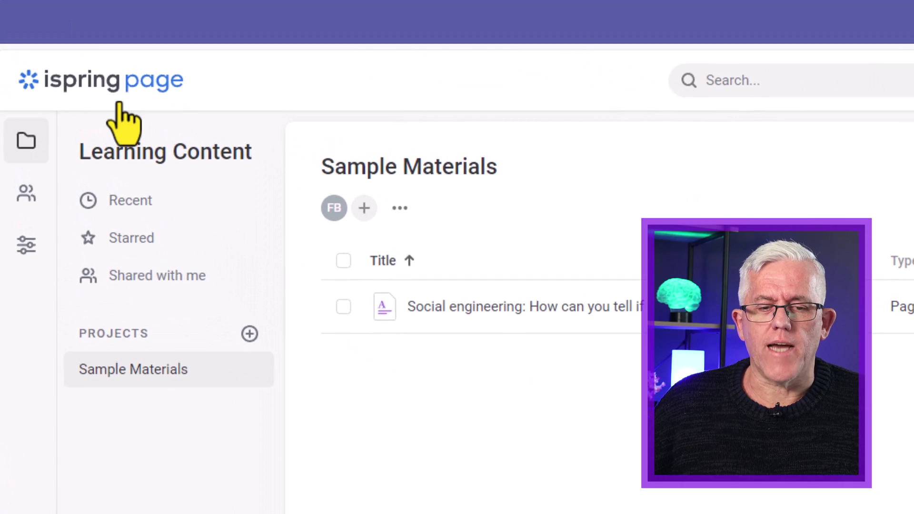
# Look through the Recent, Starred and Shared with me lists, then return to Recent.
pyautogui.click(145, 131)
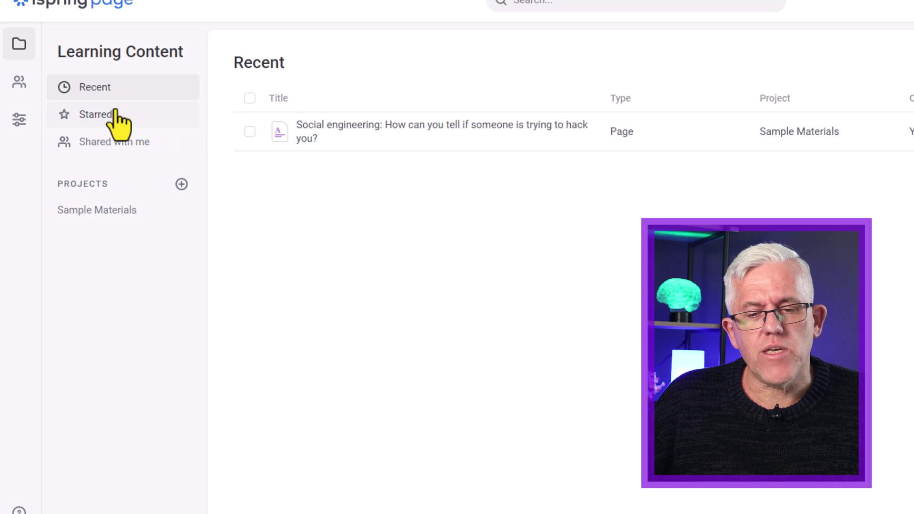
pyautogui.click(114, 114)
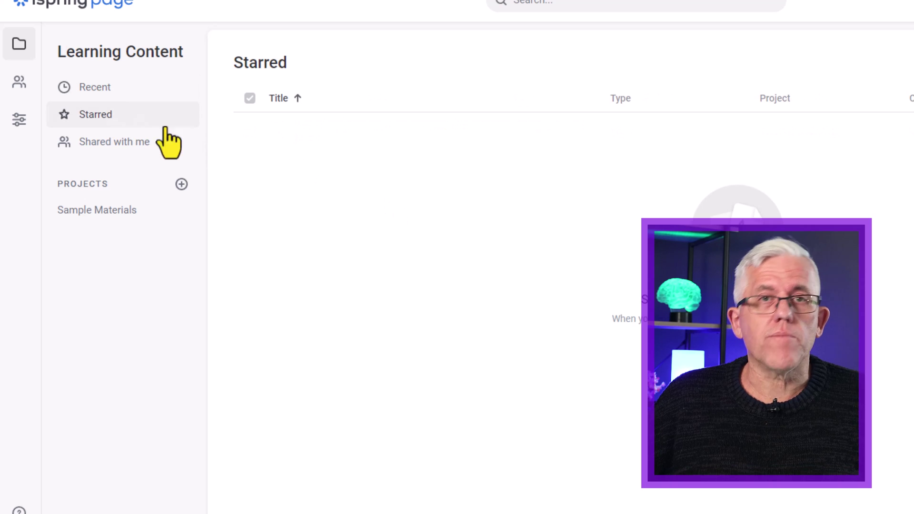
pyautogui.click(119, 142)
pyautogui.click(98, 88)
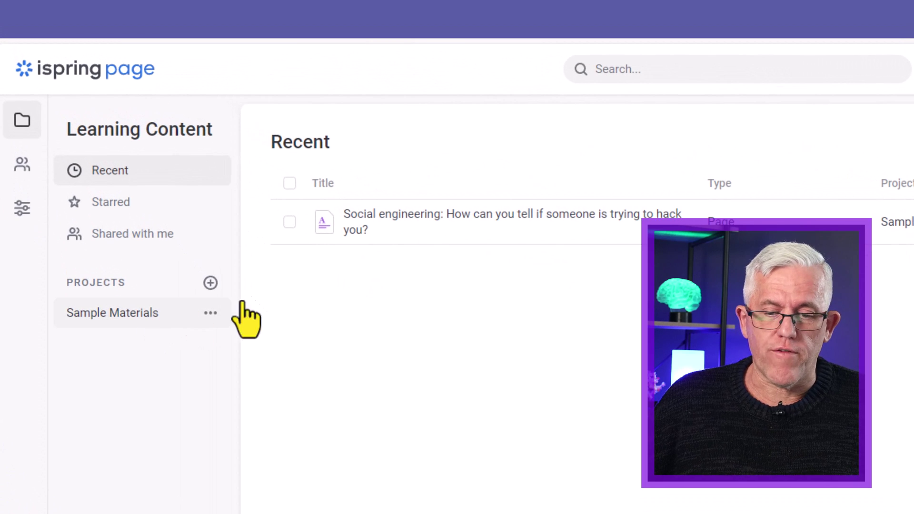
# Create a project named 'Hiking Club - Bear Safety' with team access kept at Can edit.
pyautogui.click(210, 283)
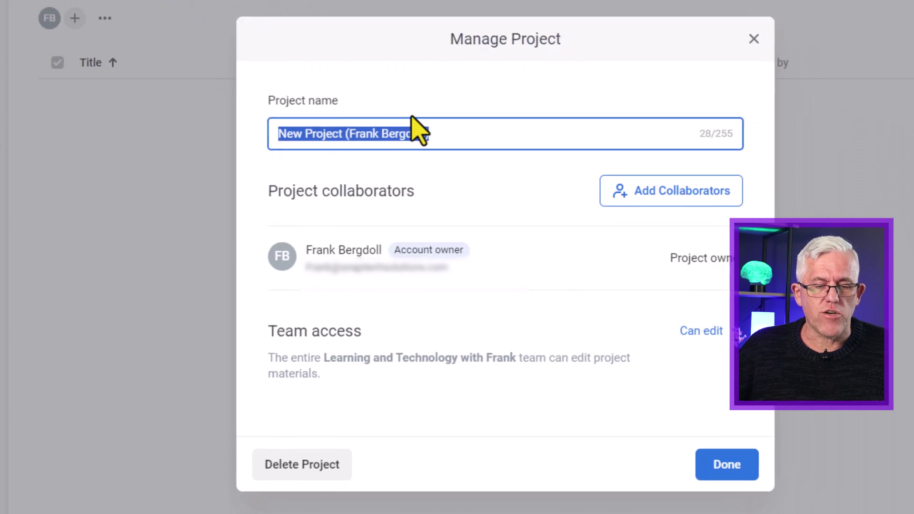
pyautogui.write('Hiking Club - Bear Safety')
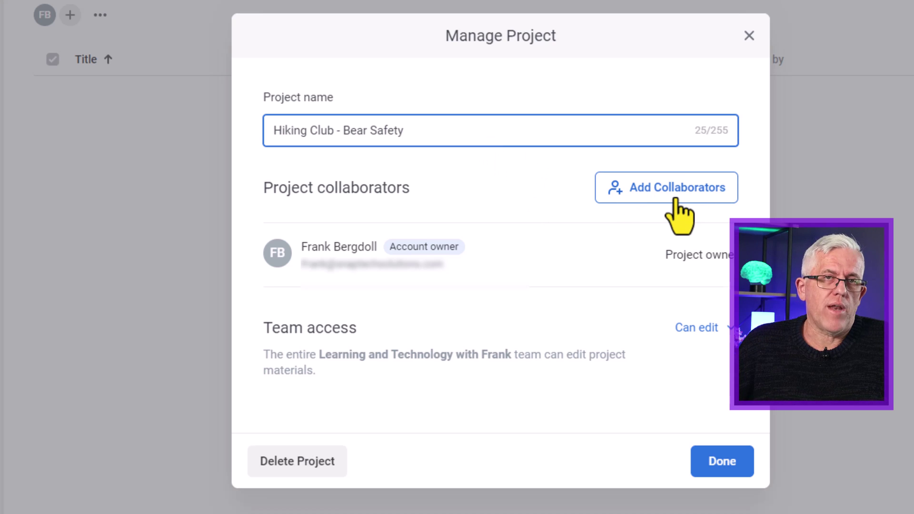
pyautogui.click(715, 331)
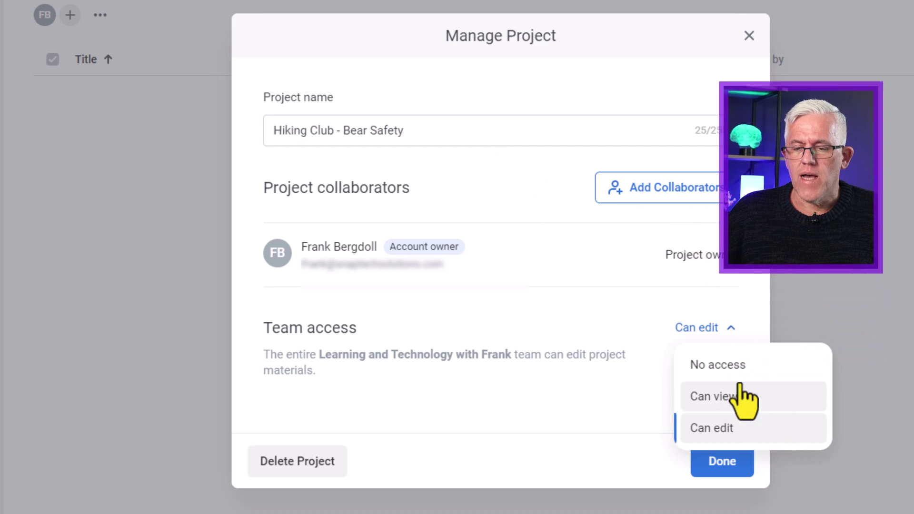
pyautogui.click(600, 404)
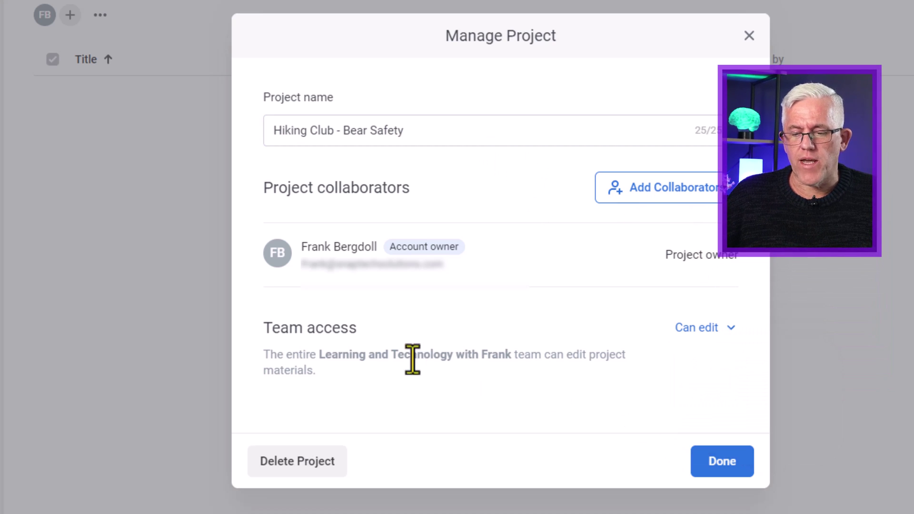
pyautogui.click(721, 462)
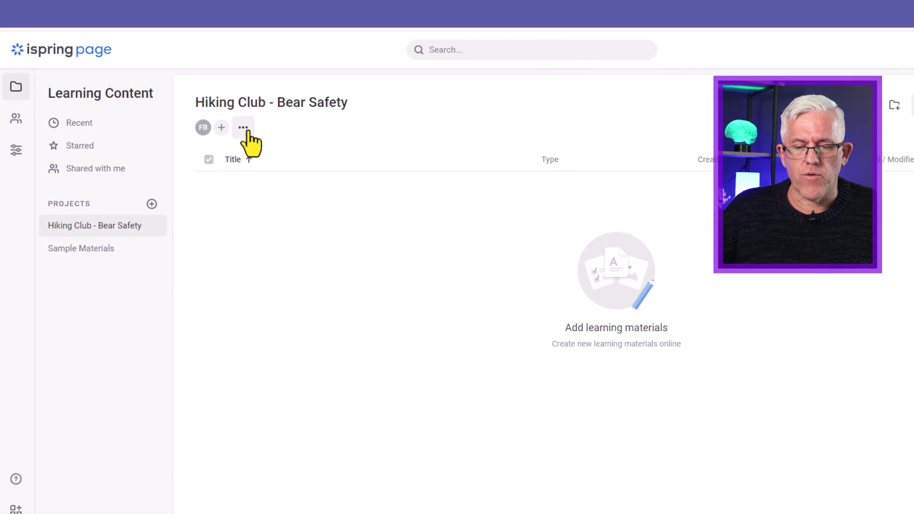
# Check the Manage Project settings, then create a Page and open the New Page for editing.
pyautogui.click(244, 128)
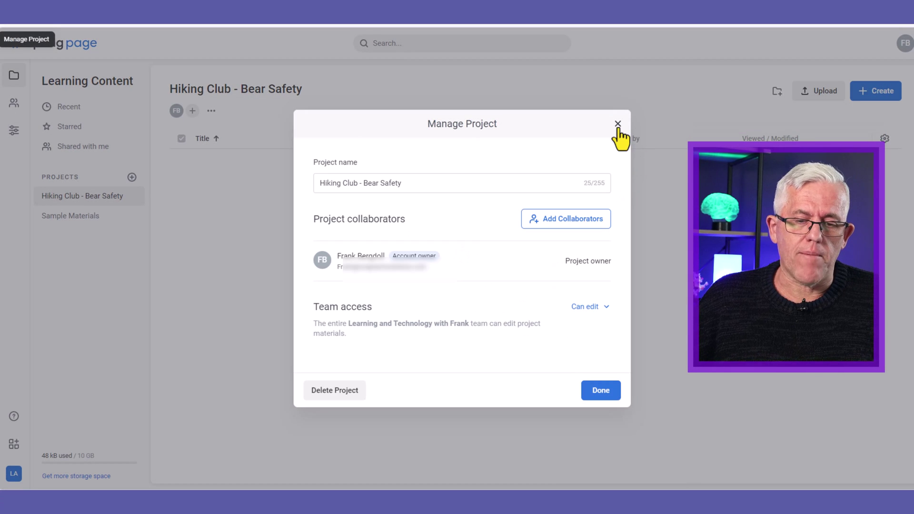
pyautogui.click(712, 142)
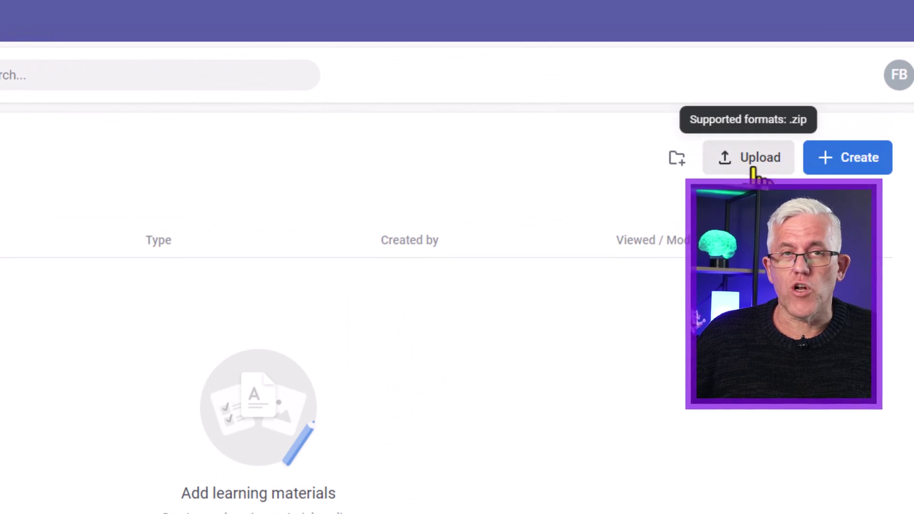
pyautogui.click(833, 168)
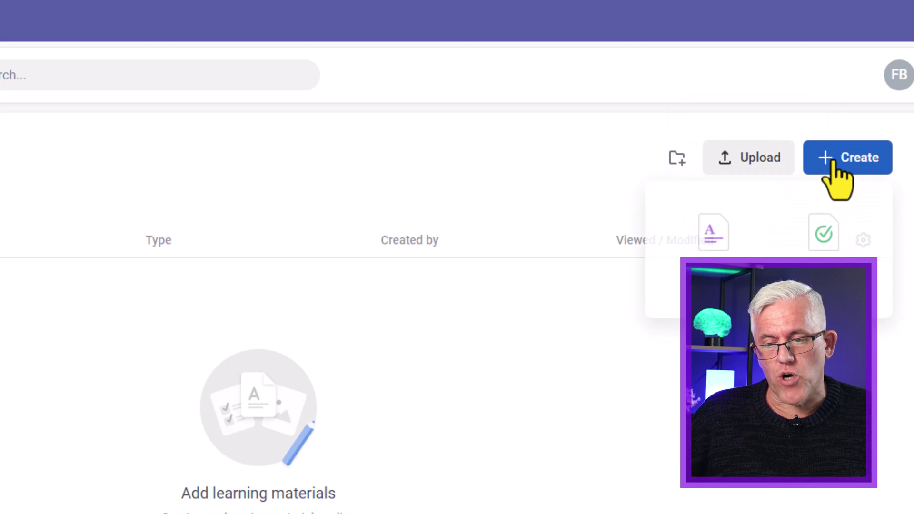
pyautogui.click(726, 259)
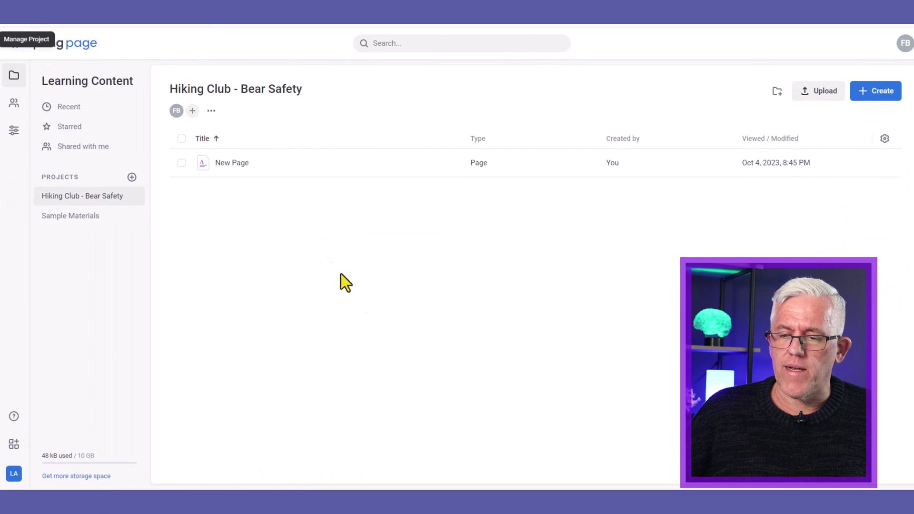
pyautogui.click(226, 170)
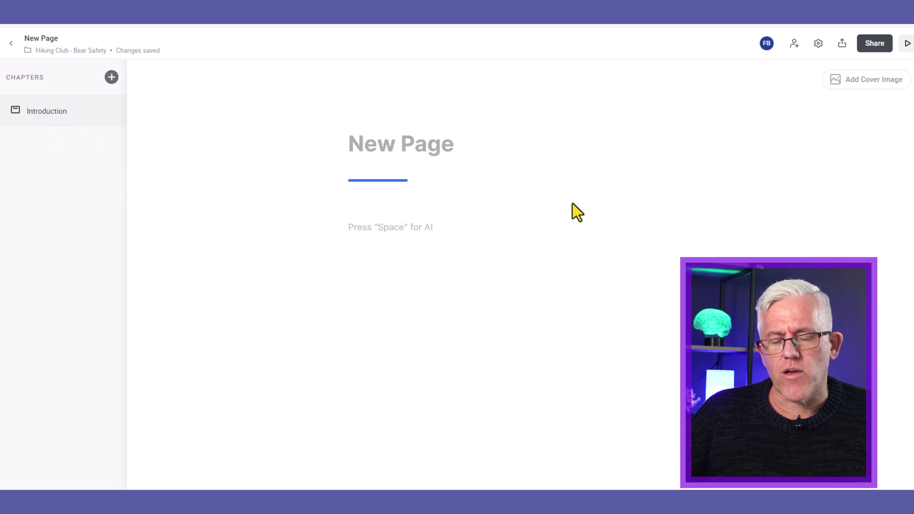
# Title the page 'Bear Safety Course' and add the topic label 'HIKING CLUB' above it.
pyautogui.write('Intr')
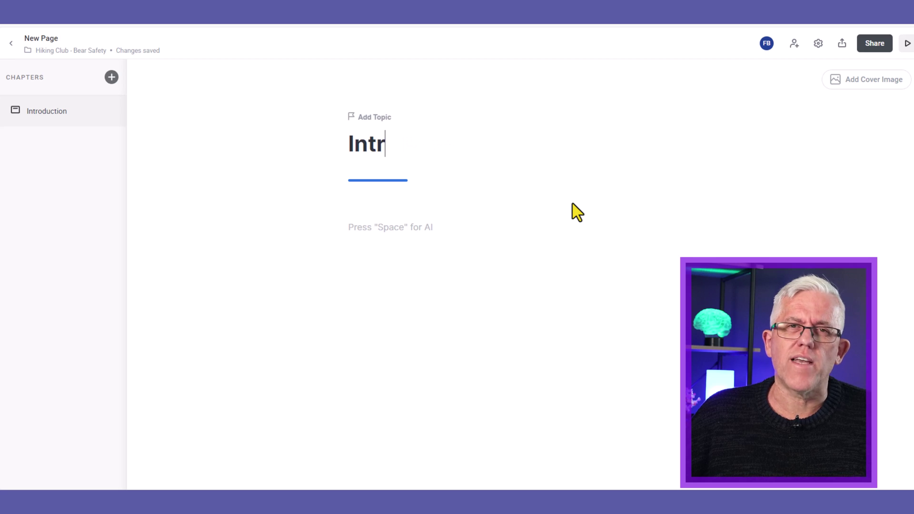
pyautogui.write('od')
pyautogui.press('BackSpace')
pyautogui.press('BackSpace')
pyautogui.press('BackSpace')
pyautogui.press('BackSpace')
pyautogui.press('BackSpace')
pyautogui.press('BackSpace')
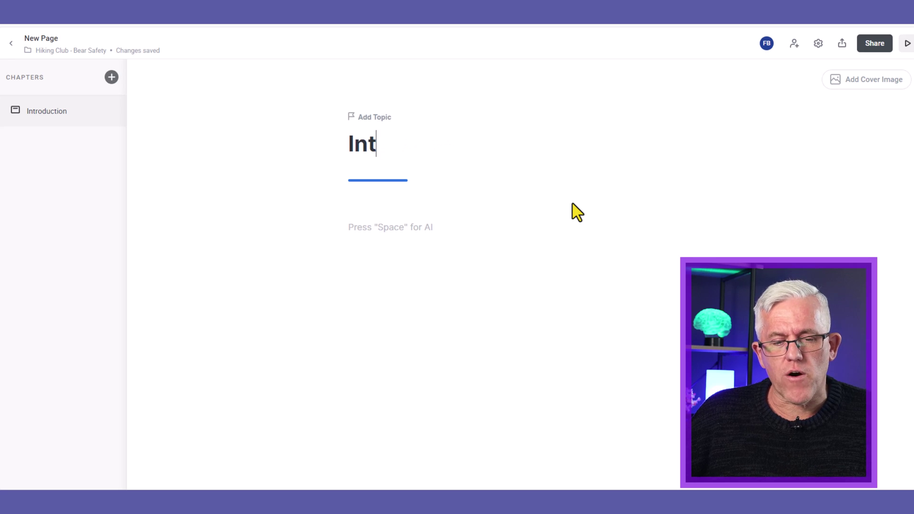
pyautogui.write('Bear')
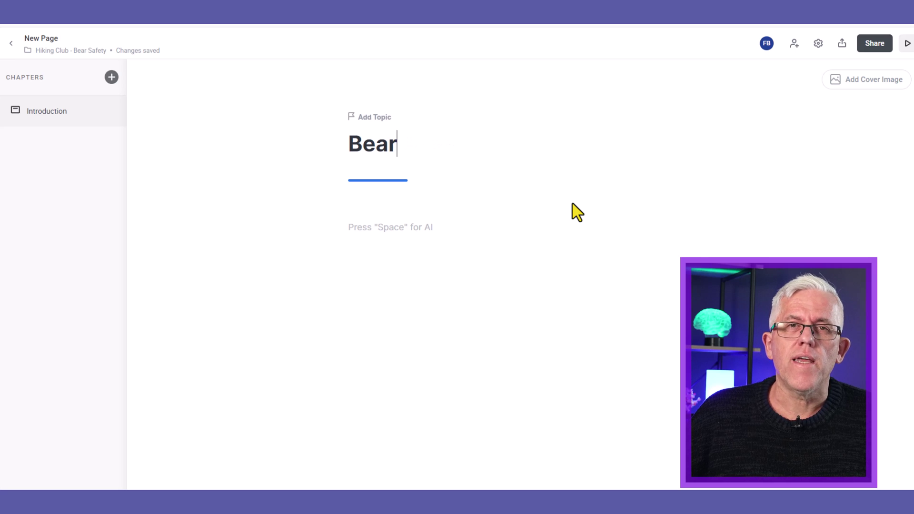
pyautogui.write(' Saf')
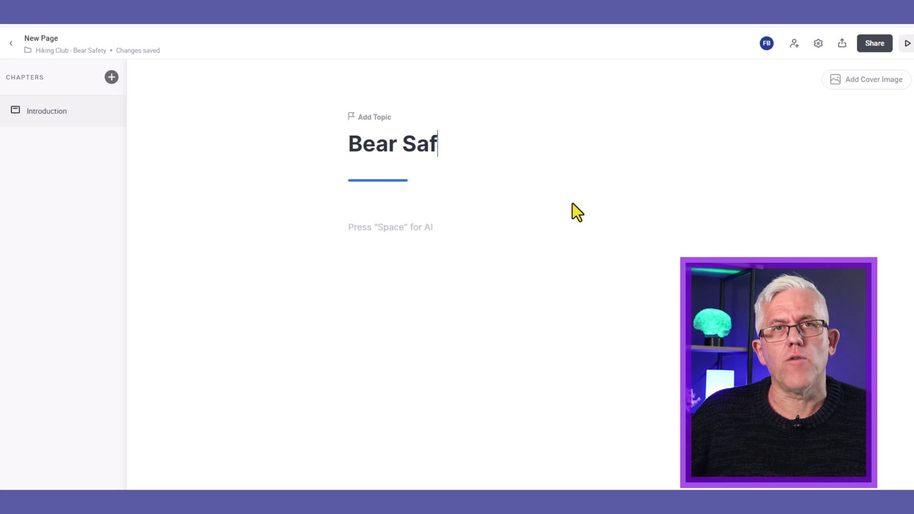
pyautogui.write('ety Co')
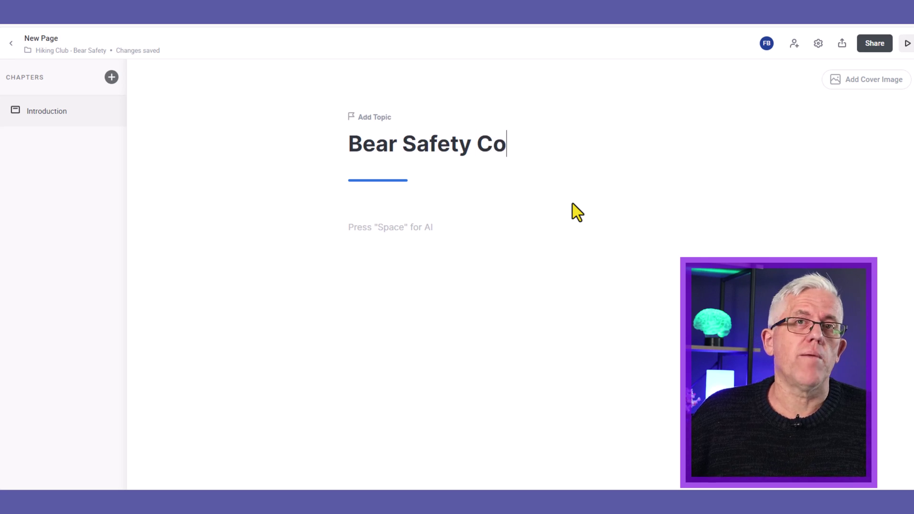
pyautogui.write('urse')
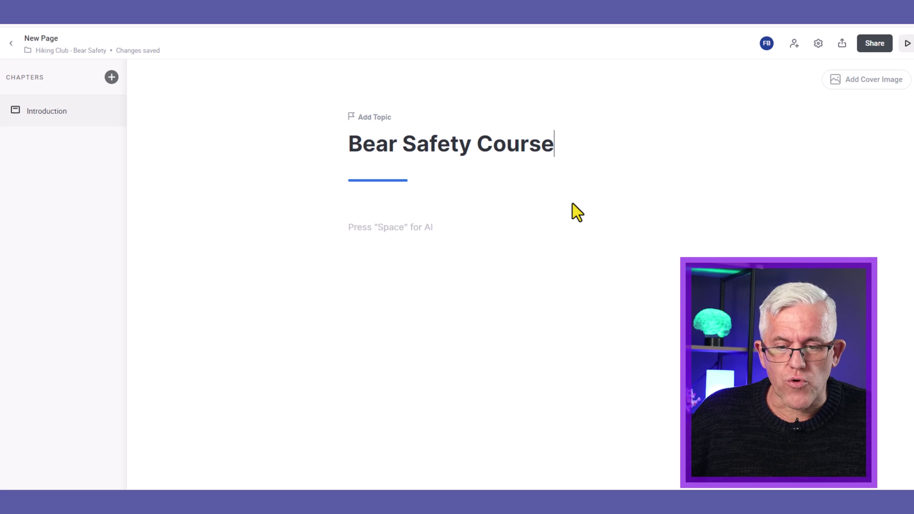
pyautogui.click(378, 119)
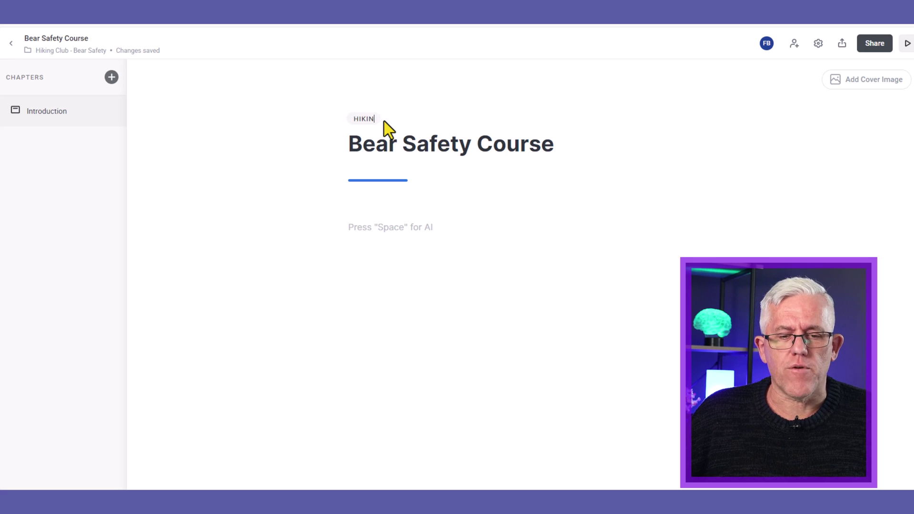
pyautogui.write('HIKING CLUB')
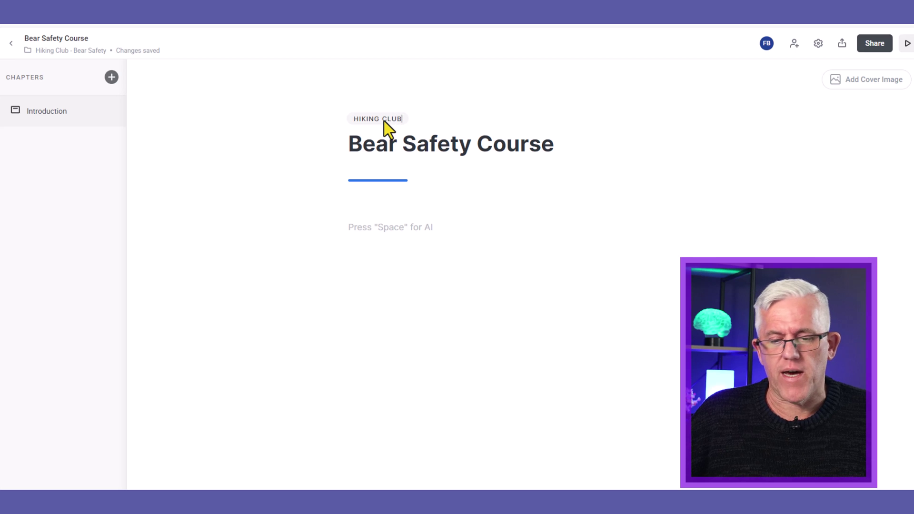
pyautogui.click(406, 244)
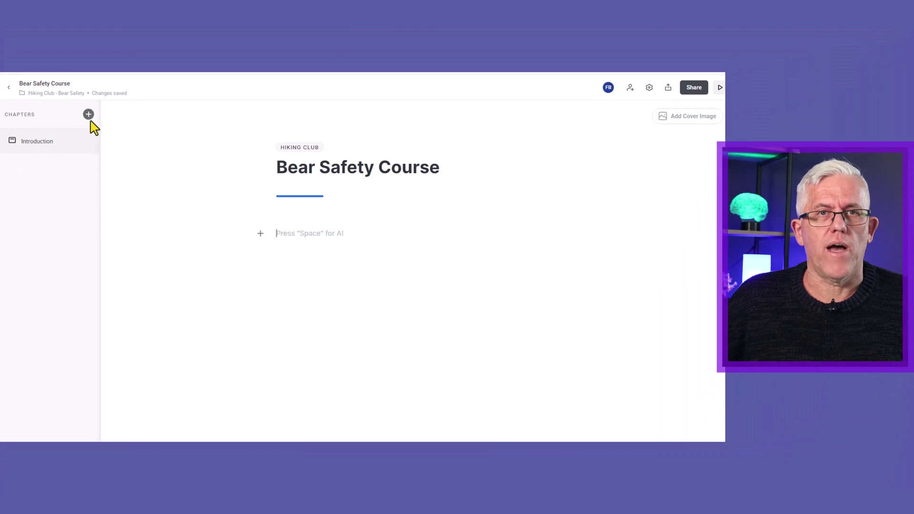
# Add a 'Why we hike' chapter and begin its subtitle.
pyautogui.click(89, 116)
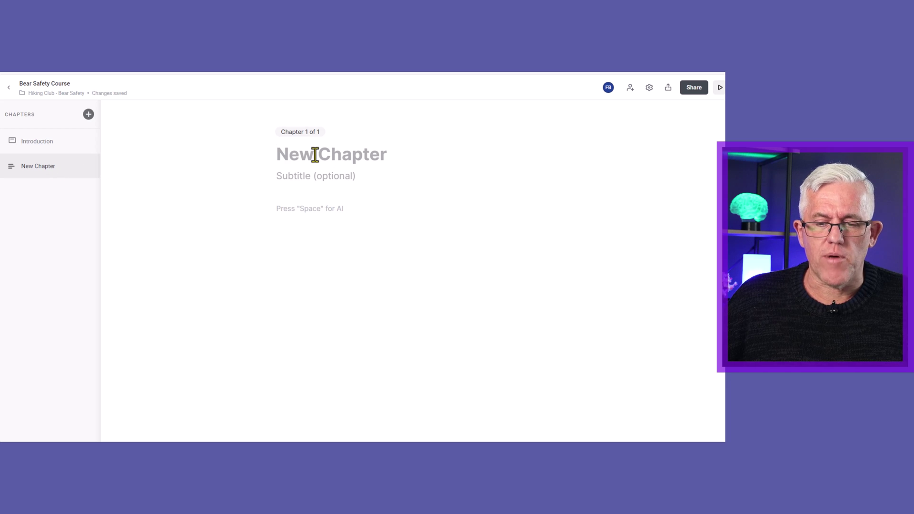
pyautogui.write('Why we h')
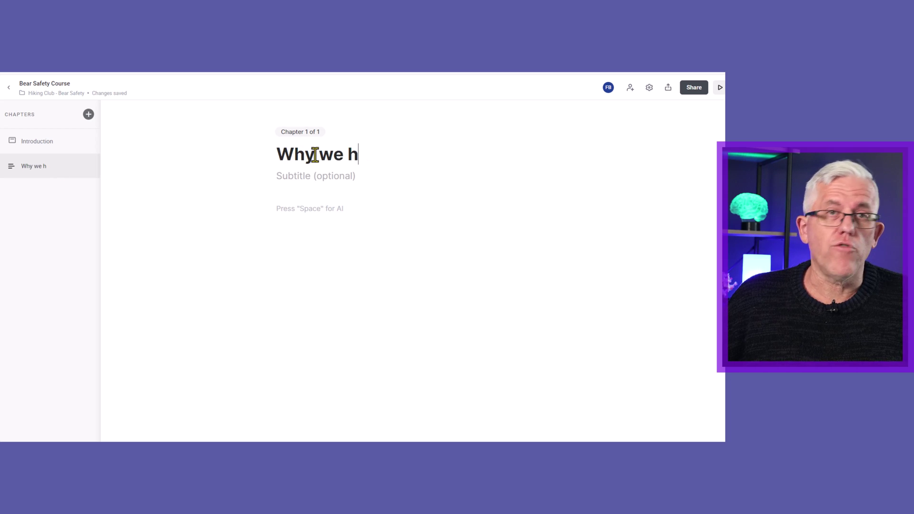
pyautogui.write('ike')
pyautogui.click(300, 173)
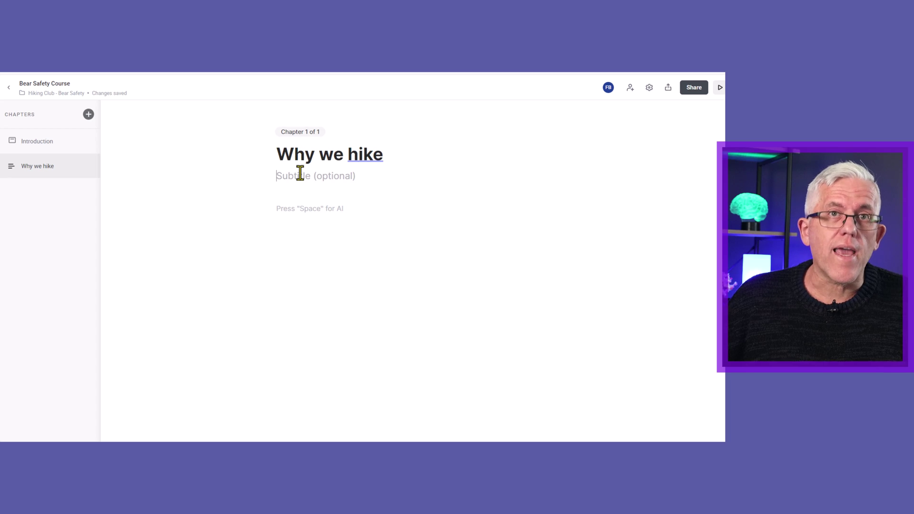
pyautogui.write('The great outdoors')
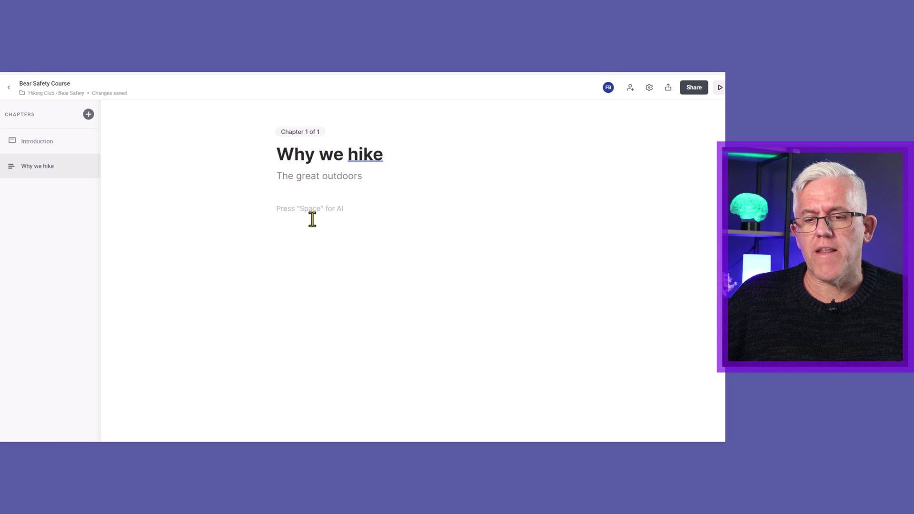
# Add a 'Why are there bears?' chapter with the subtitle 'We are in their territory'.
pyautogui.click(87, 116)
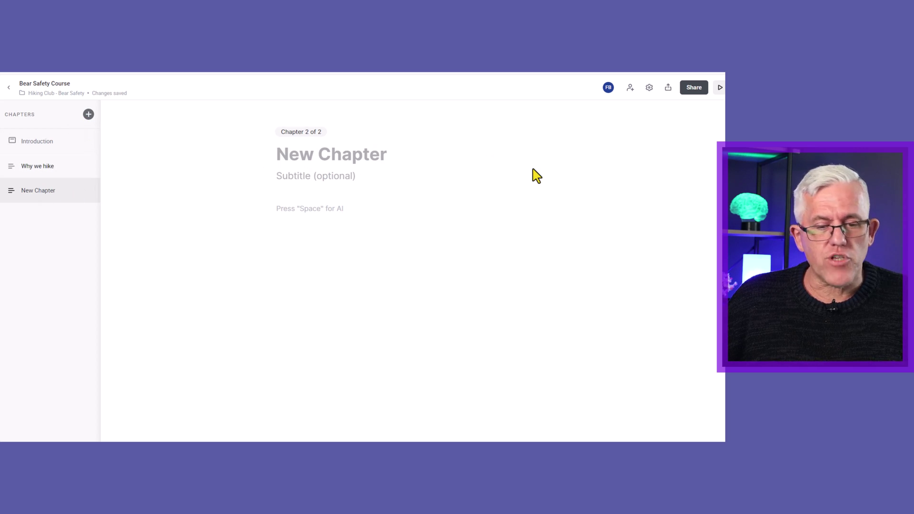
pyautogui.write('Wh')
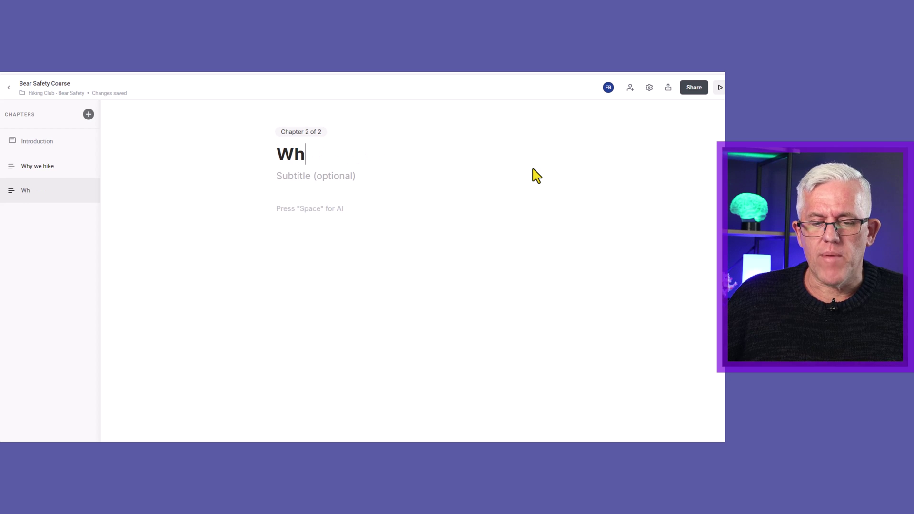
pyautogui.write('y are theyr')
pyautogui.press('BackSpace')
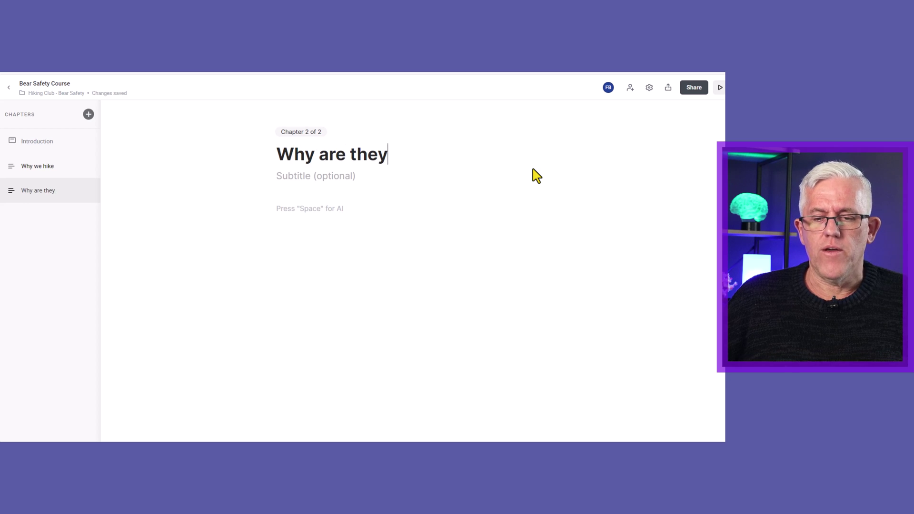
pyautogui.write('re bears?')
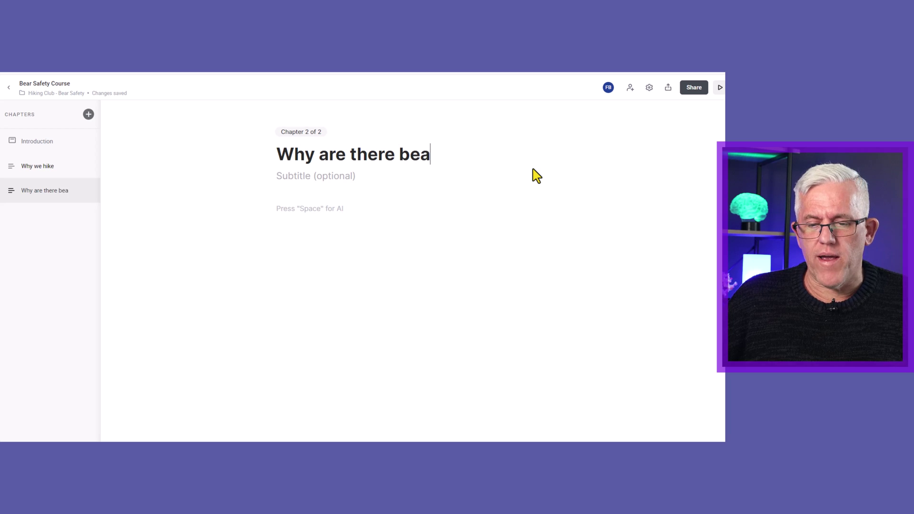
pyautogui.click(337, 175)
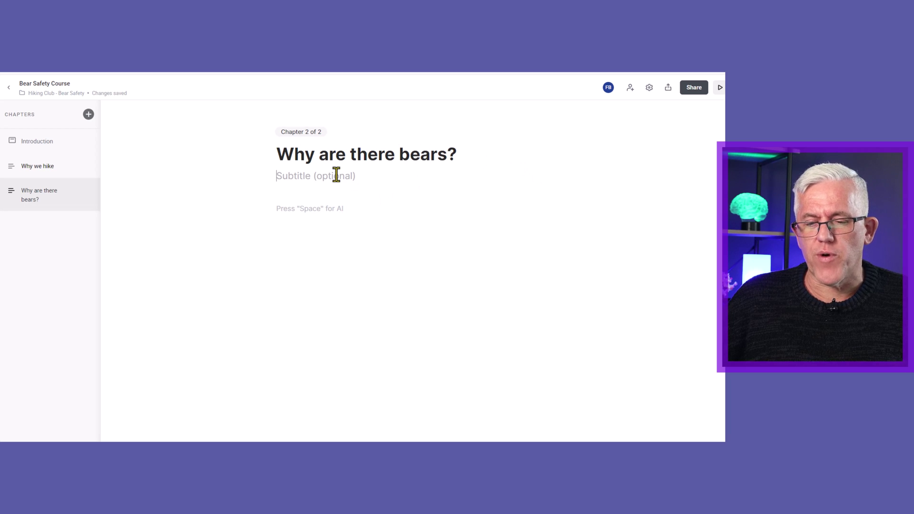
pyautogui.write('We ')
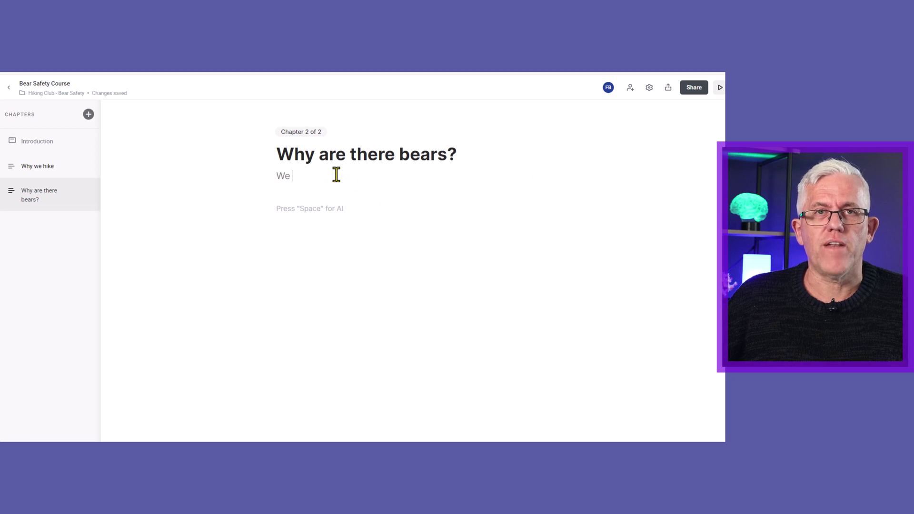
pyautogui.write('are in the')
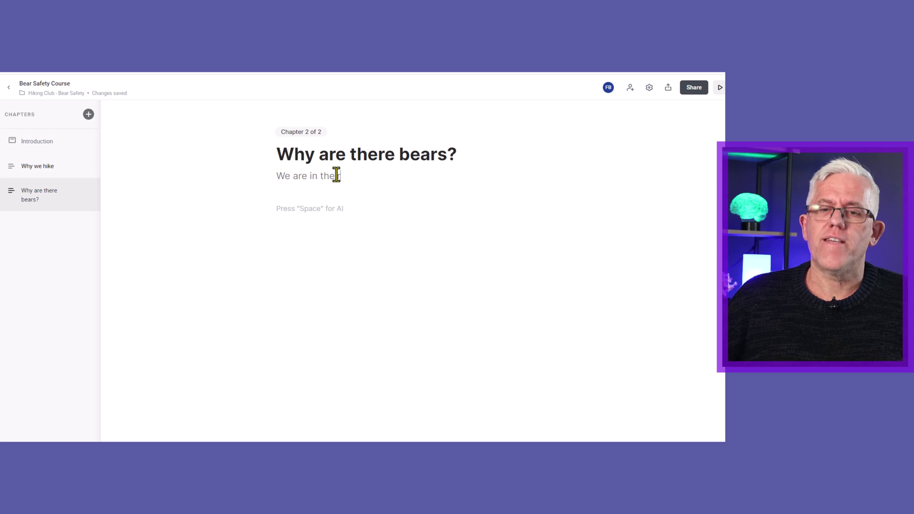
pyautogui.write('ir t')
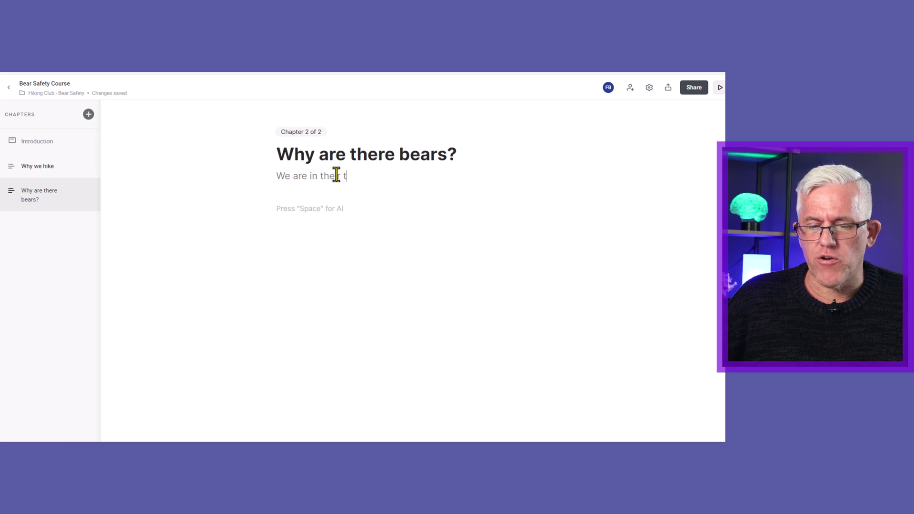
pyautogui.write('erritorry')
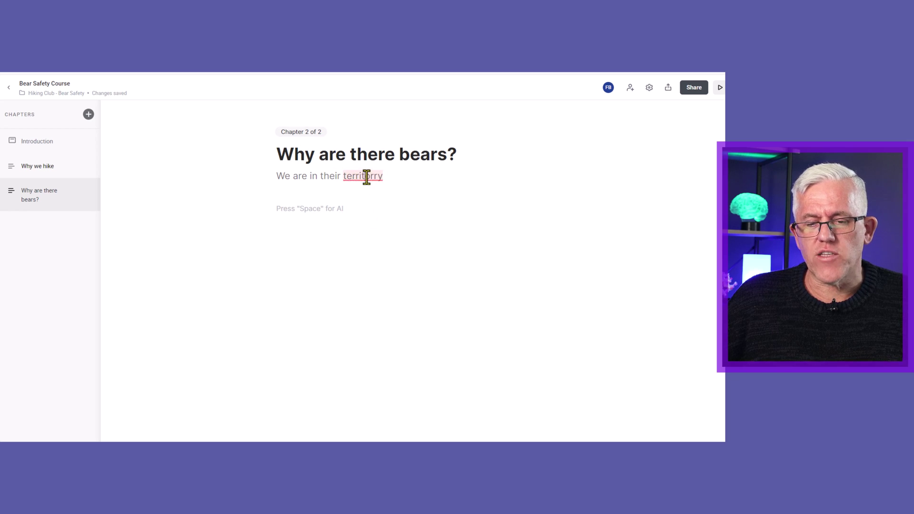
pyautogui.rightClick(366, 177)
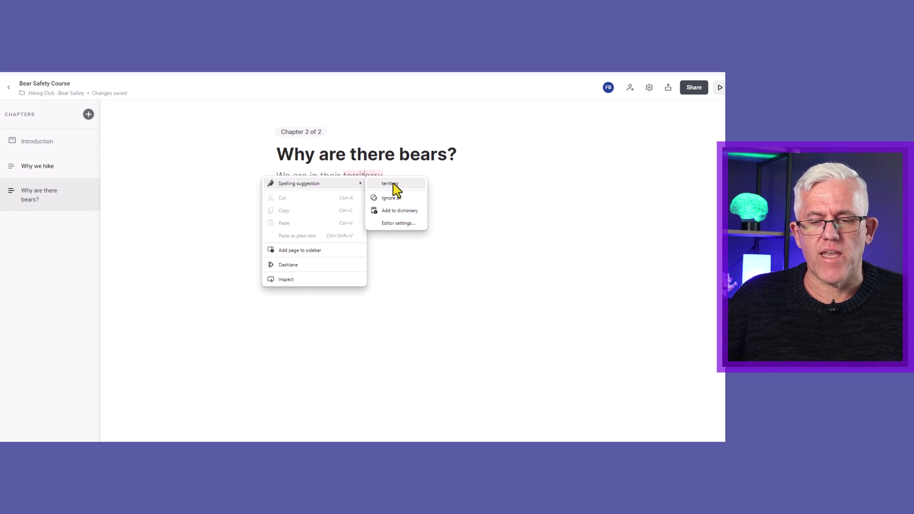
pyautogui.click(394, 190)
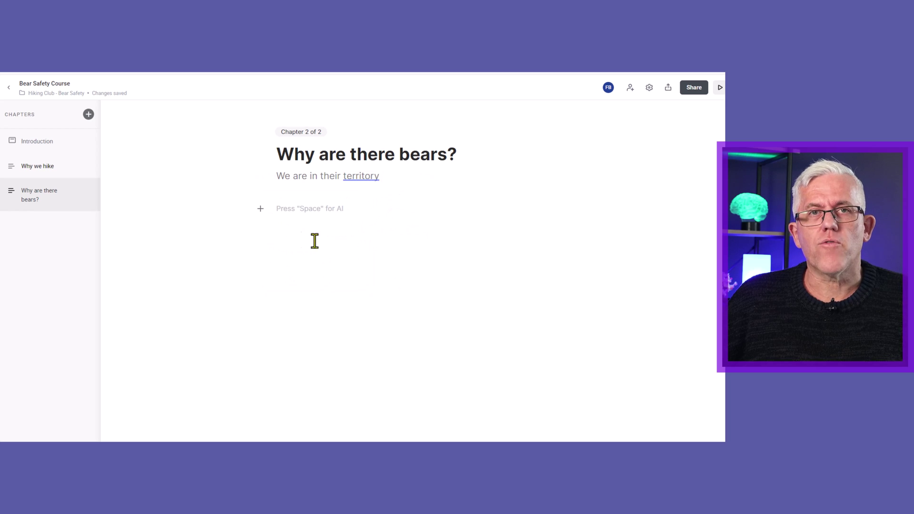
# Add the chapters 'Types of Bears' and 'Bear Safety'.
pyautogui.click(89, 114)
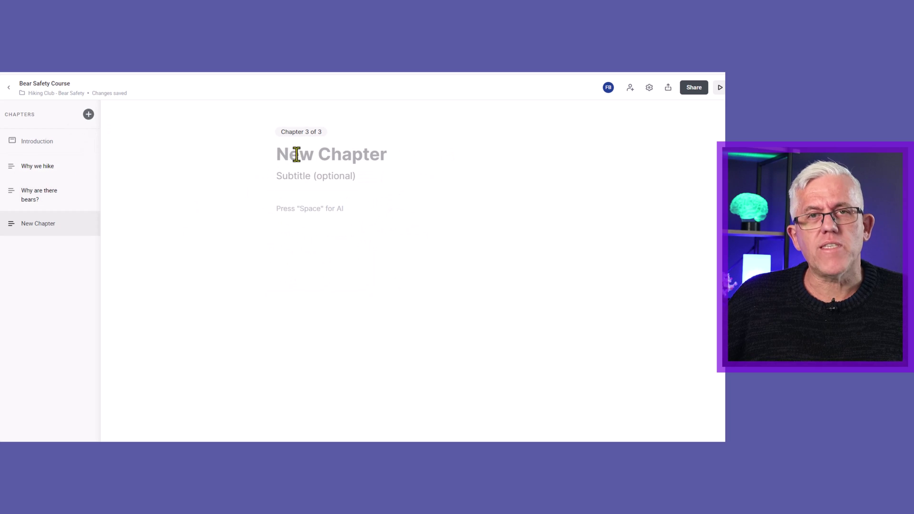
pyautogui.write('Bear')
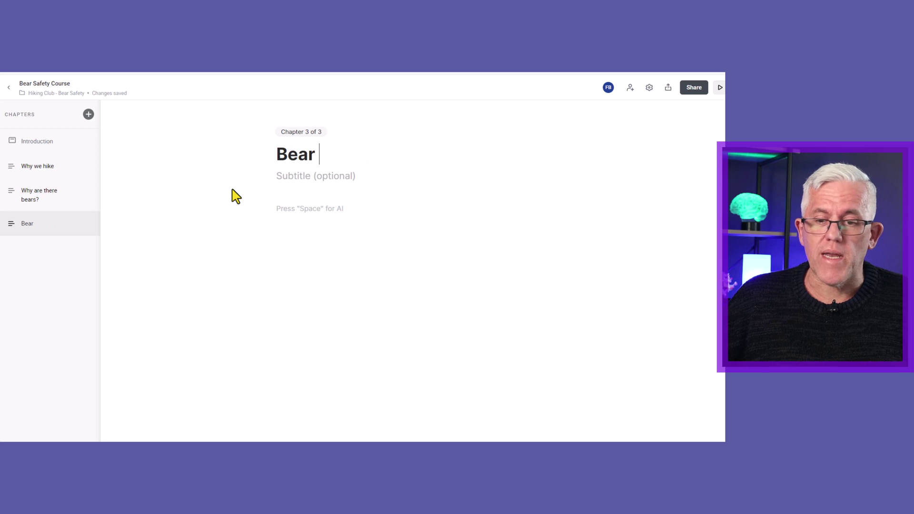
pyautogui.write(' Saf')
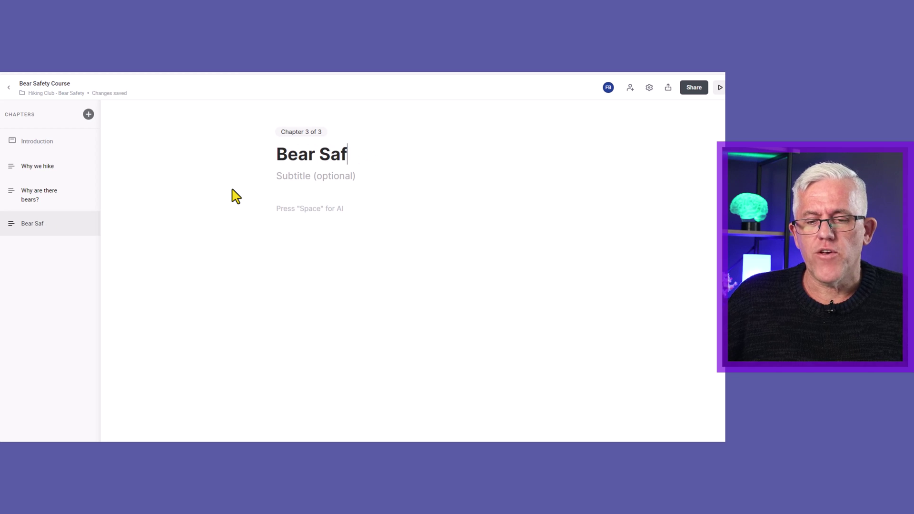
pyautogui.write('ety')
pyautogui.press('BackSpace')
pyautogui.press('BackSpace')
pyautogui.press('BackSpace')
pyautogui.press('BackSpace')
pyautogui.press('BackSpace')
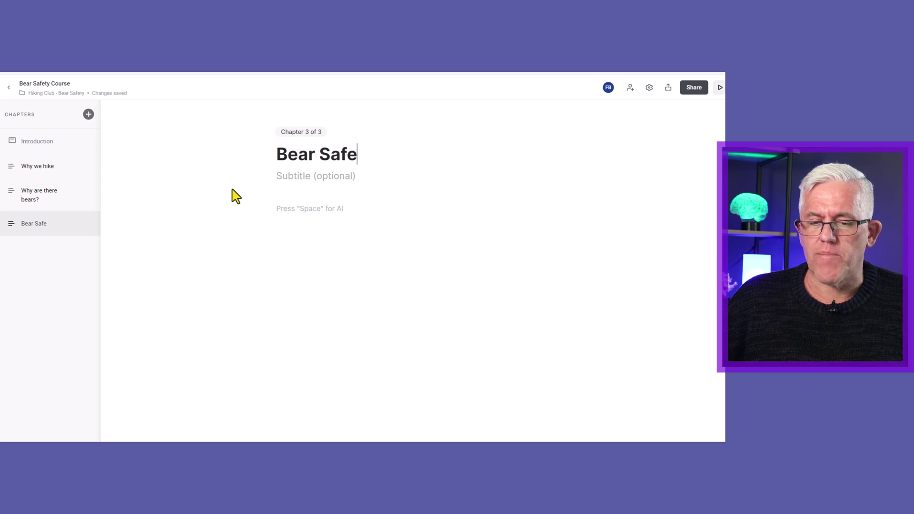
pyautogui.press('BackSpace')
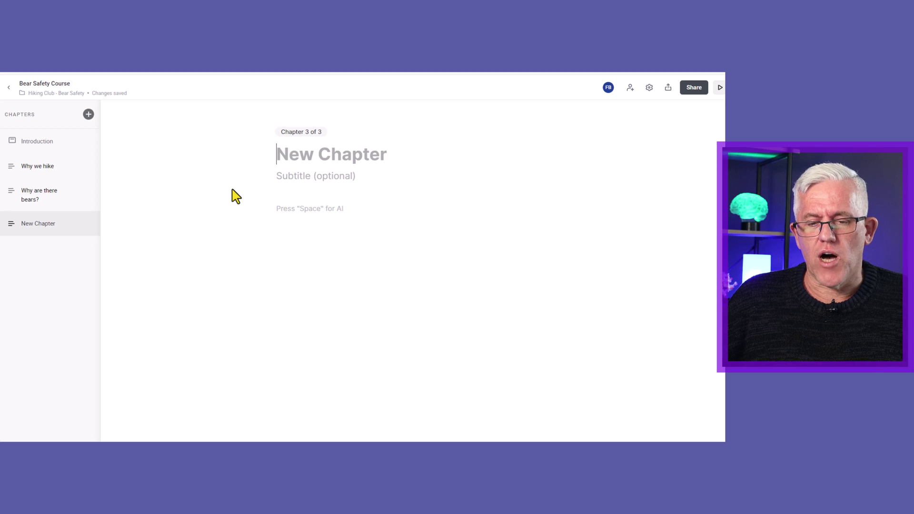
pyautogui.write('Types of ')
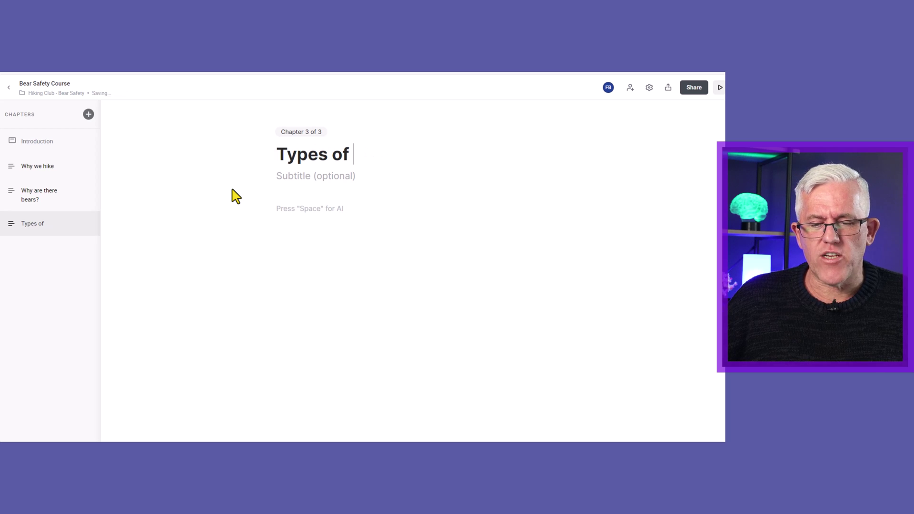
pyautogui.write('Bears')
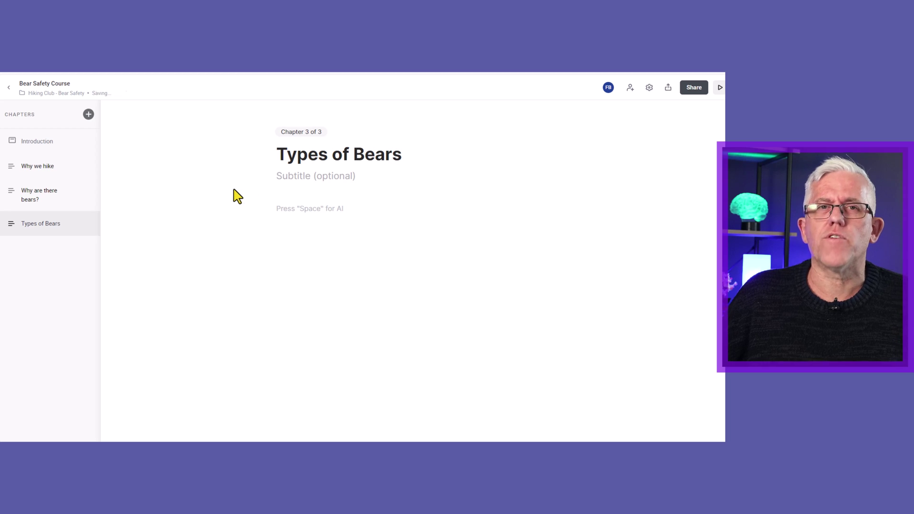
pyautogui.write('What')
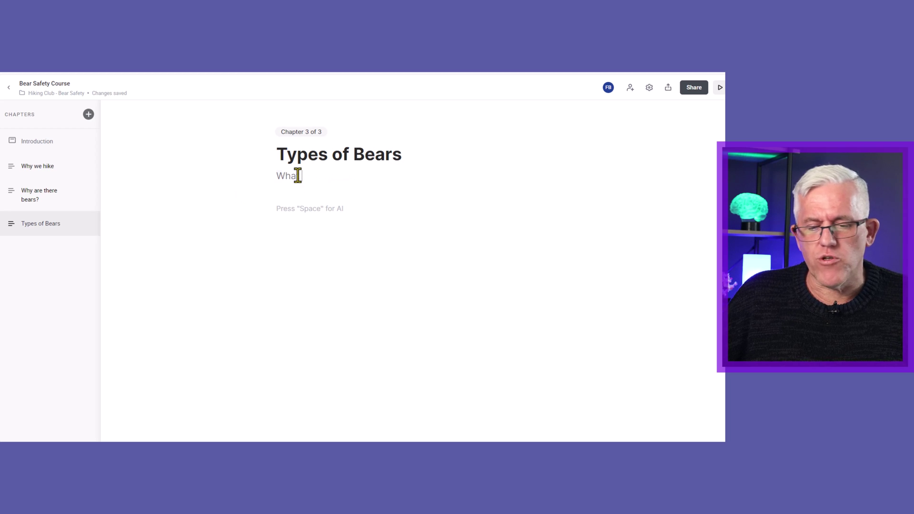
pyautogui.write(' types of bears are there?')
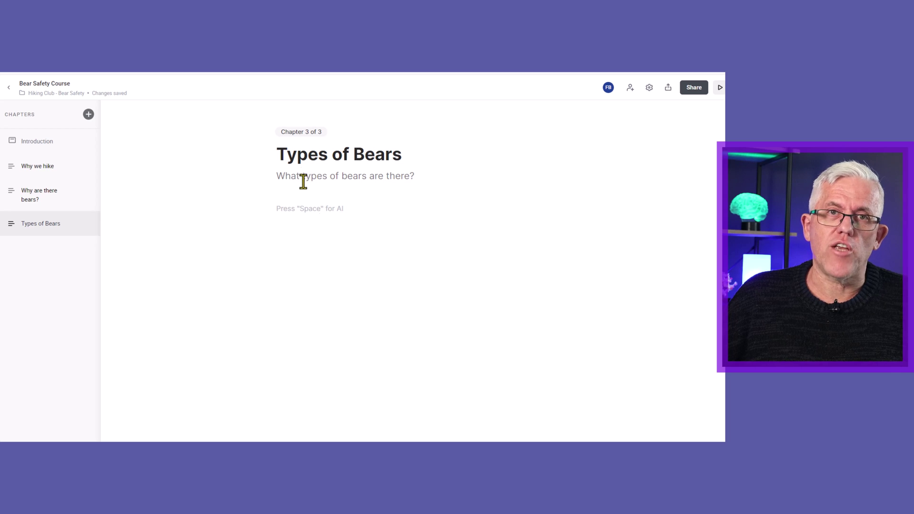
pyautogui.click(89, 115)
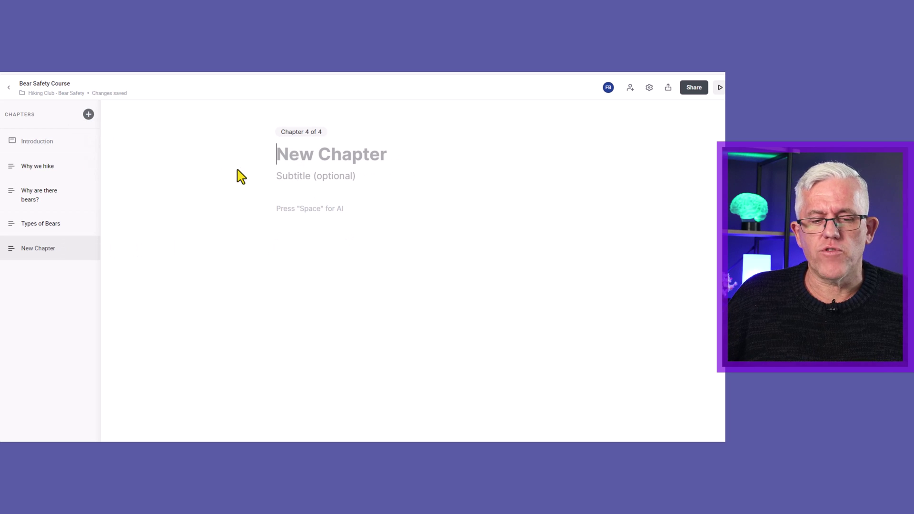
pyautogui.write('Bear')
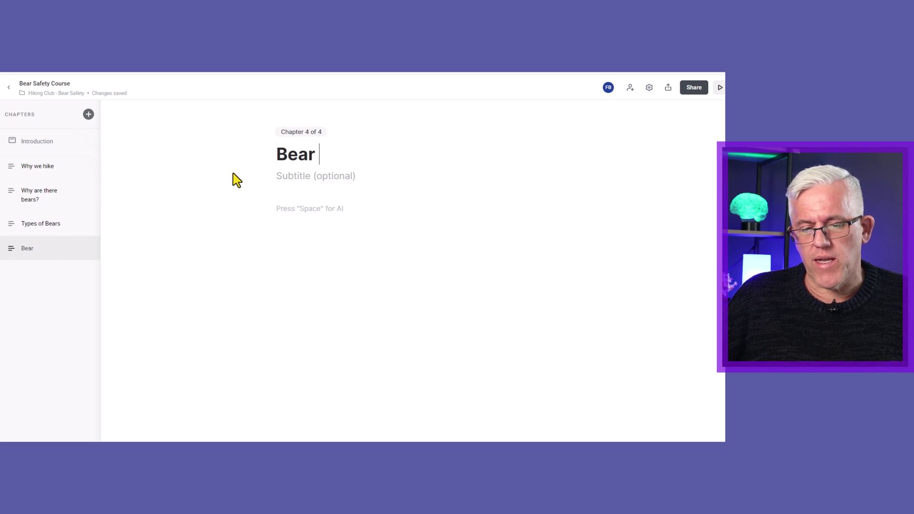
pyautogui.write(' Safety')
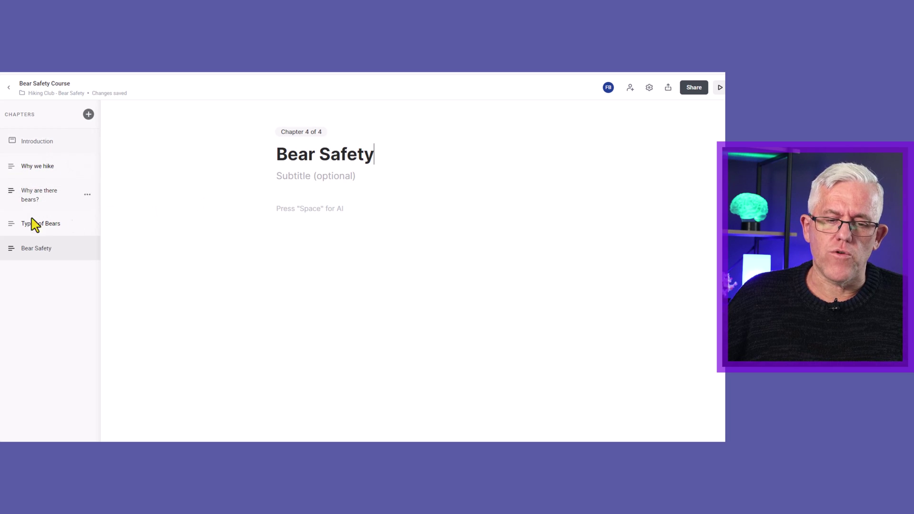
# Generate an AI introduction to bear safety in the Rocky Mountains and add it to Introduction.
pyautogui.click(39, 145)
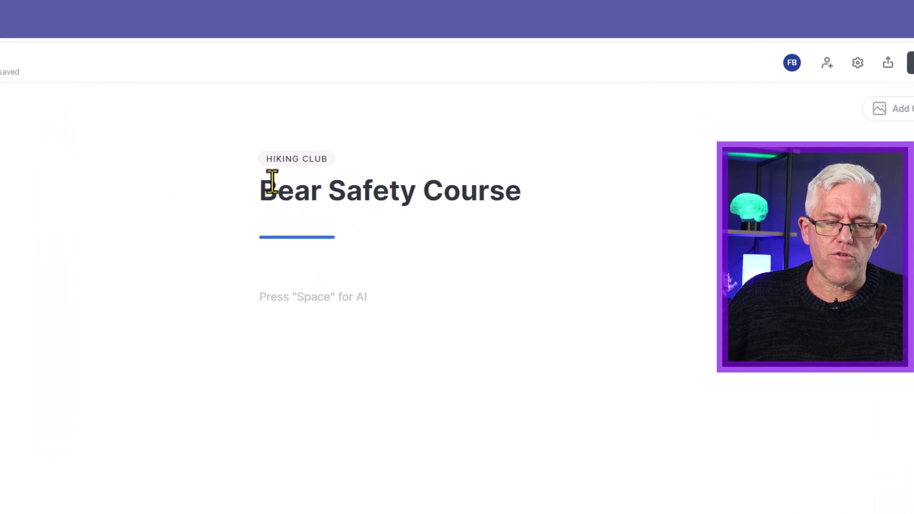
pyautogui.click(308, 307)
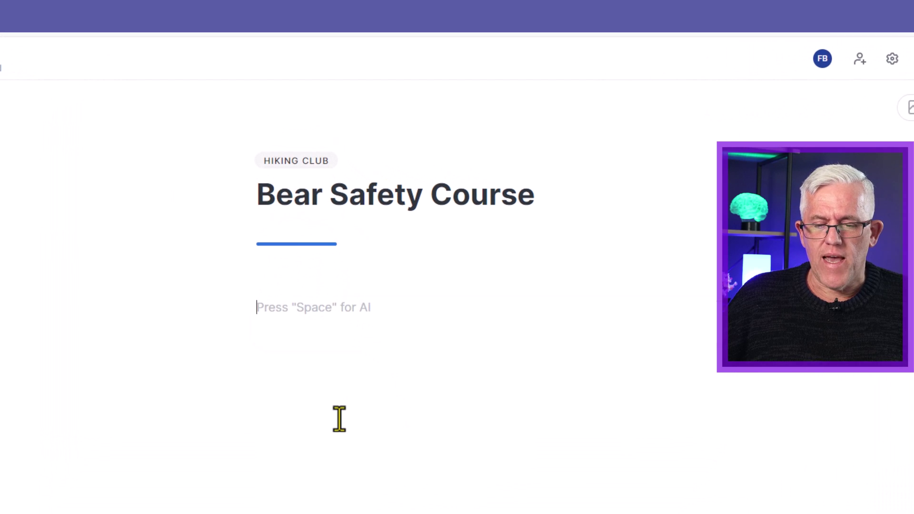
pyautogui.press('space')
pyautogui.write('Write an in')
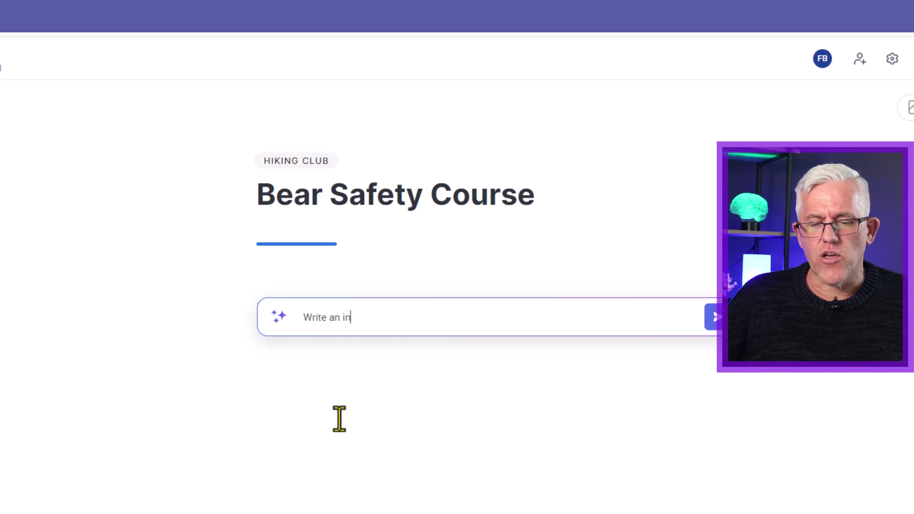
pyautogui.write('troduction ')
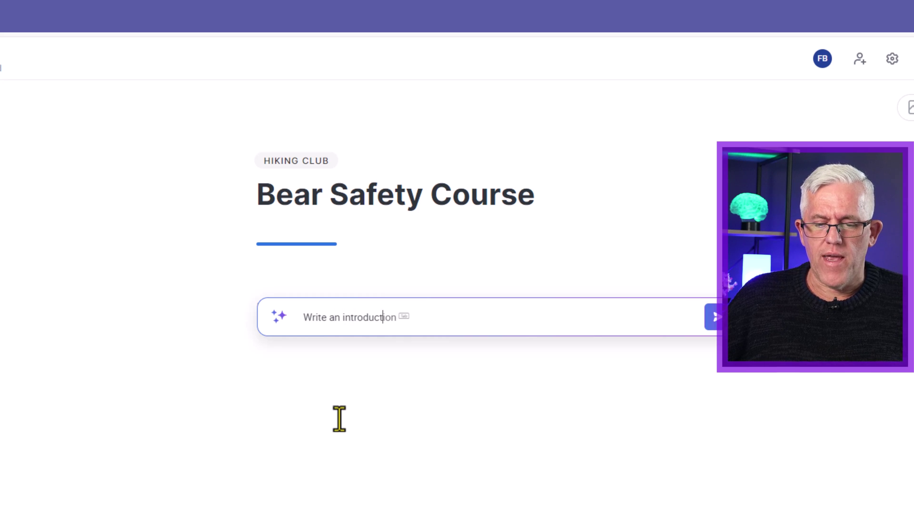
pyautogui.write('for a cours')
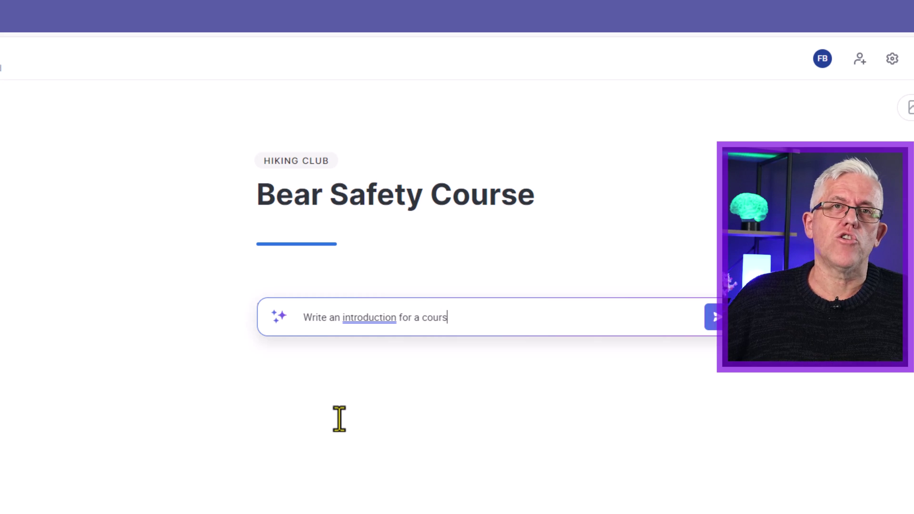
pyautogui.write('e on ')
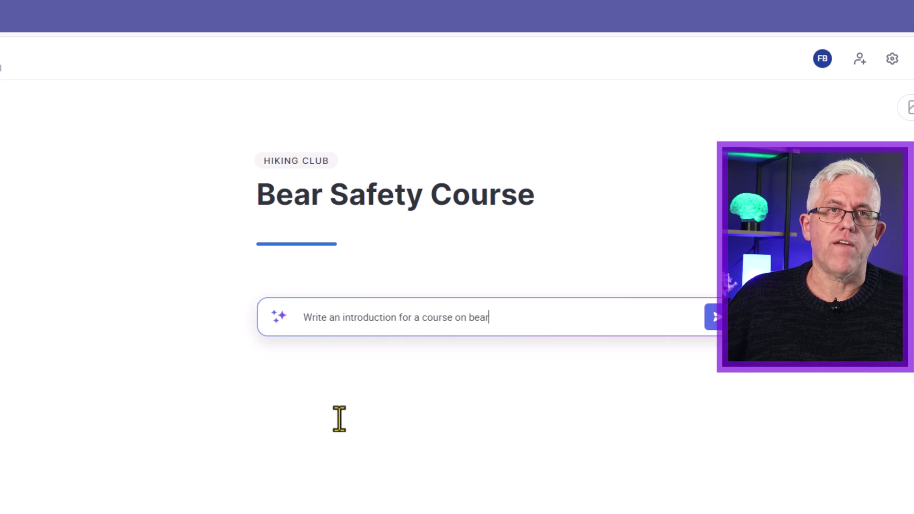
pyautogui.write('bear safe')
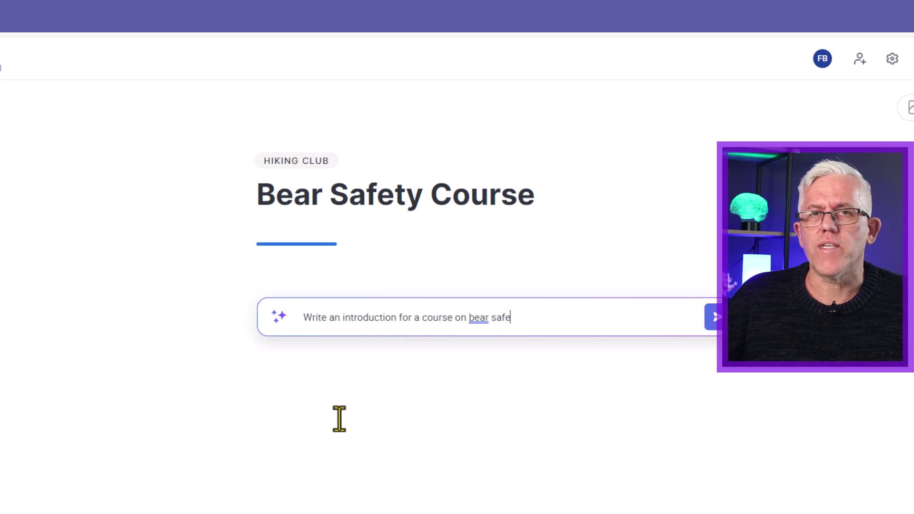
pyautogui.write('ty in the ')
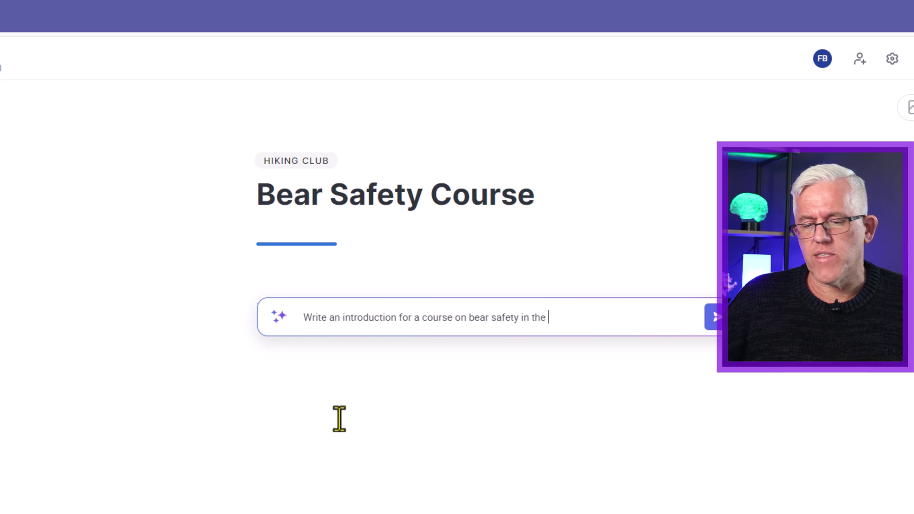
pyautogui.write('rocky mountains')
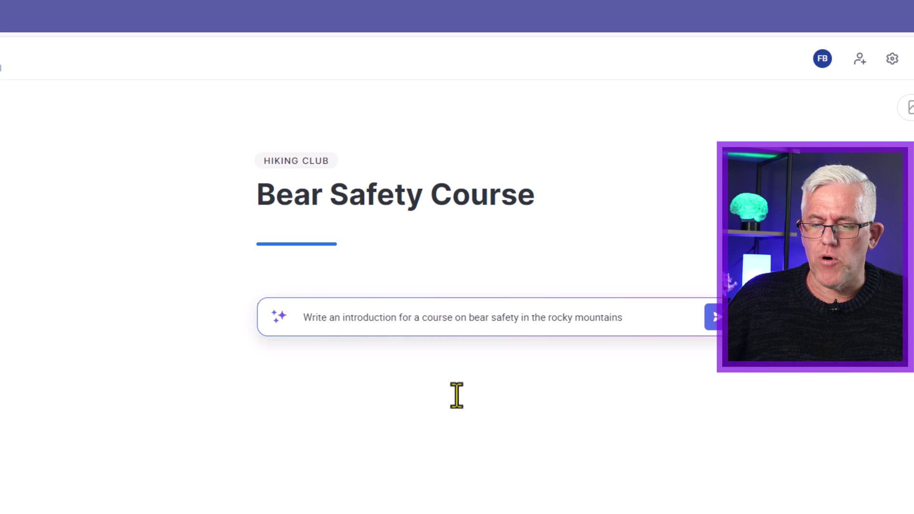
pyautogui.press('Return')
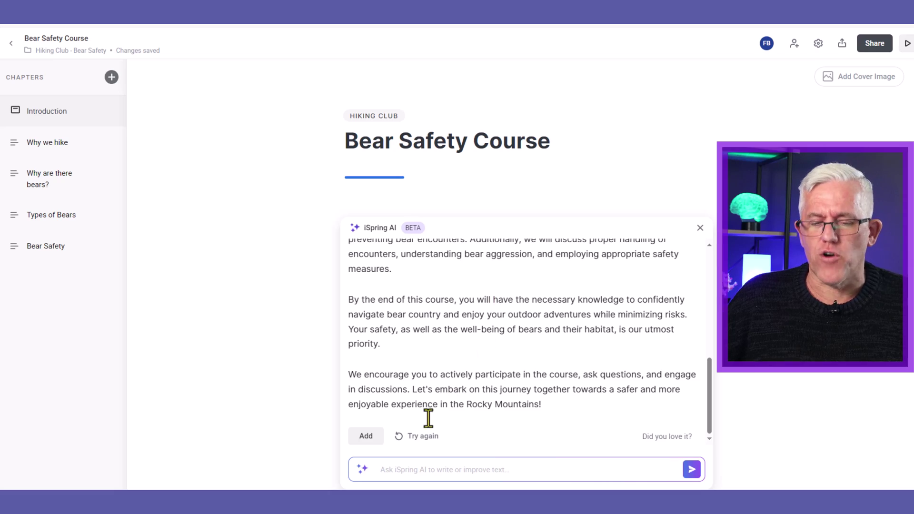
pyautogui.click(368, 440)
pyautogui.scroll(-3, 265, 267)
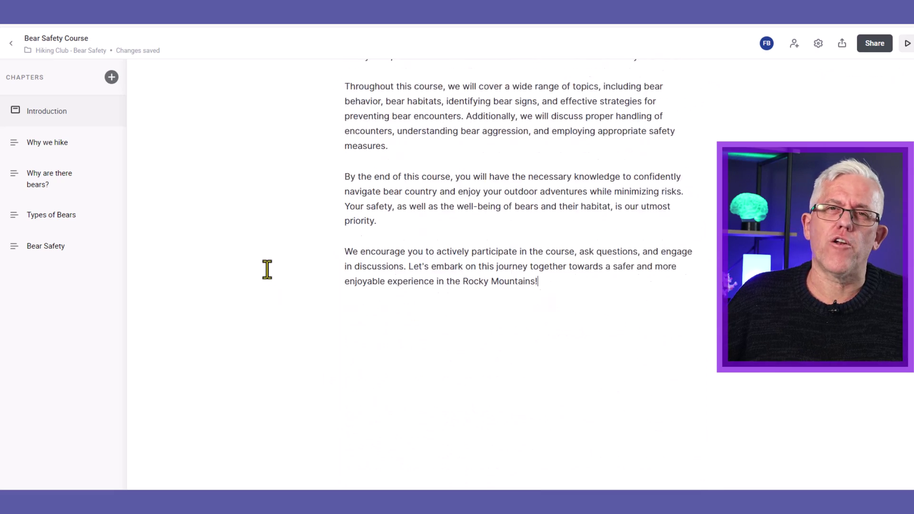
pyautogui.scroll(3, 266, 268)
pyautogui.scroll(3, 266, 267)
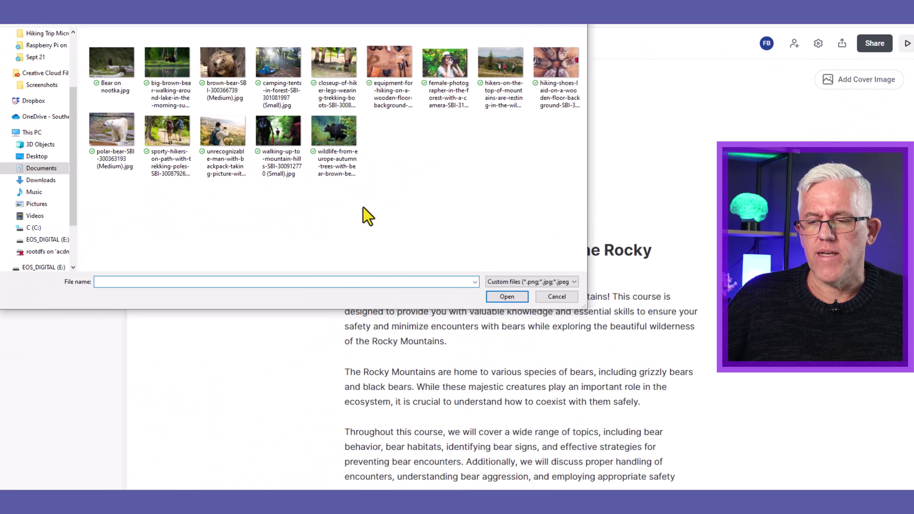
# Use the brown bear photo as the cover image with overlay opacity raised to 40%.
pyautogui.doubleClick(245, 97)
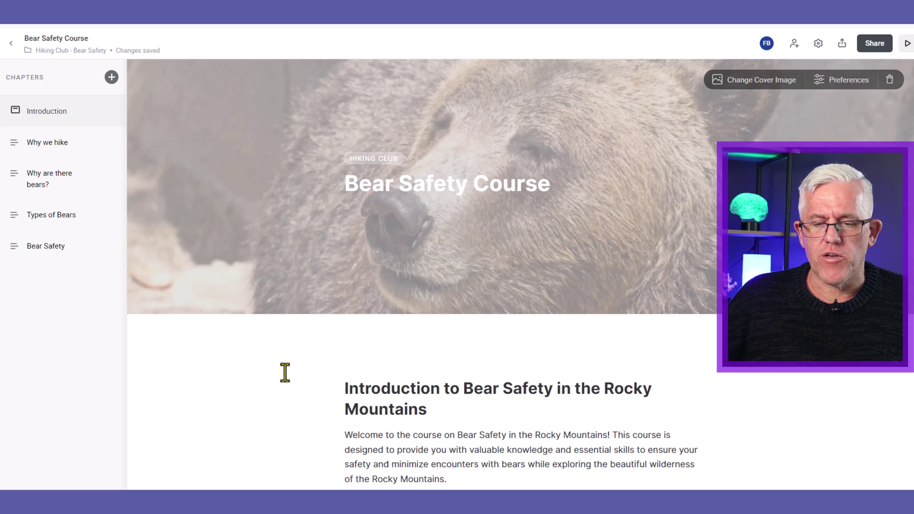
pyautogui.scroll(-4, 299, 360)
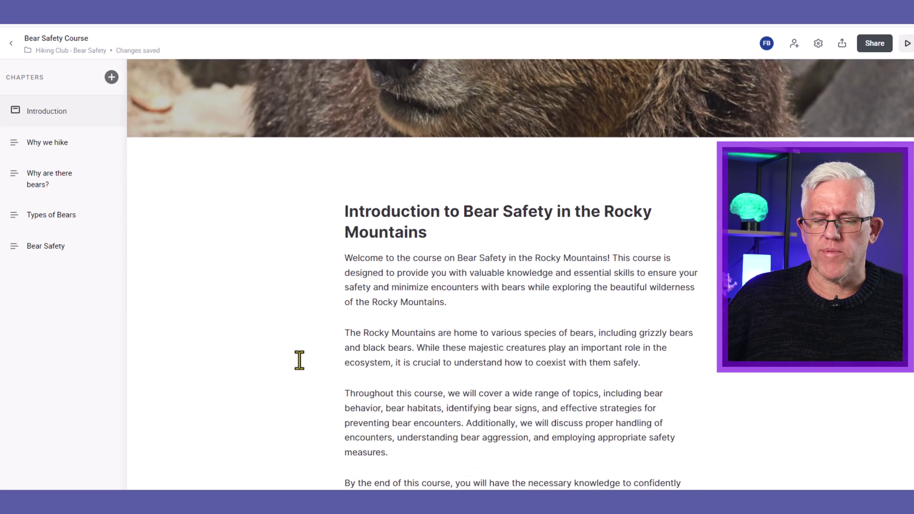
pyautogui.scroll(2, 298, 361)
pyautogui.moveTo(695, 202)
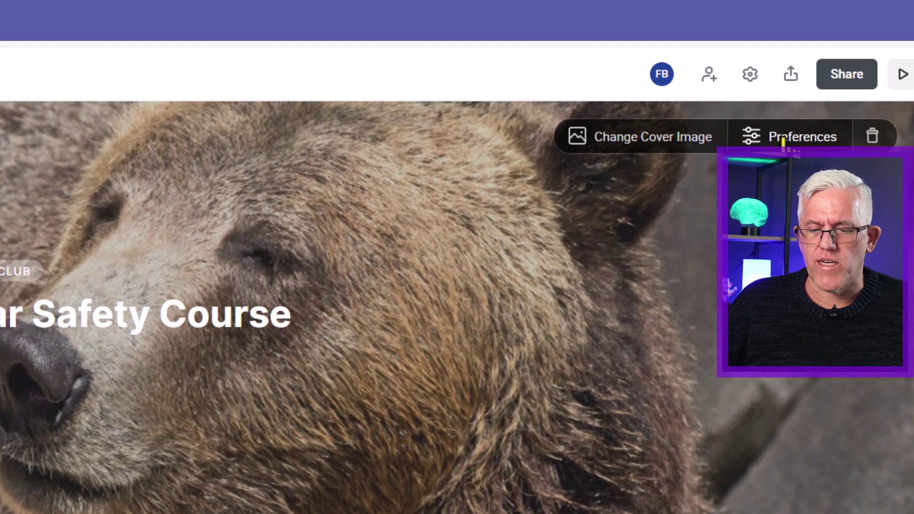
pyautogui.click(784, 138)
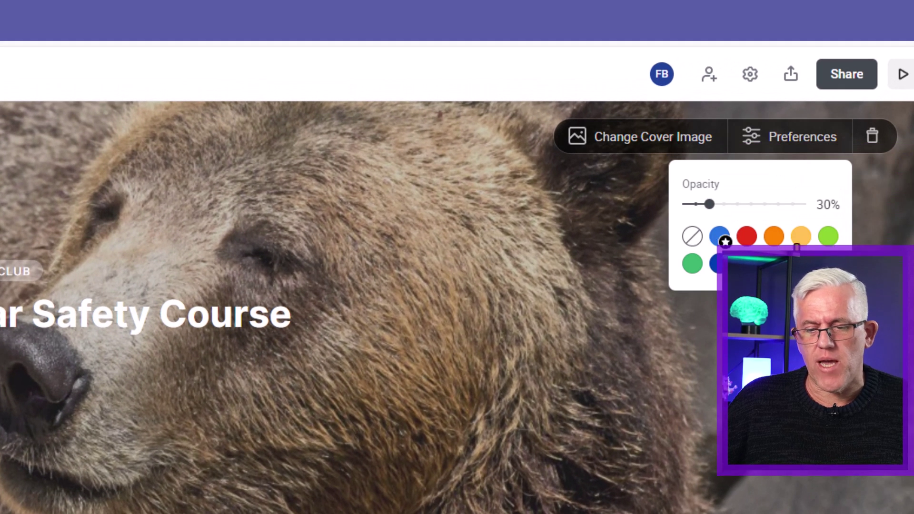
pyautogui.moveTo(710, 205)
pyautogui.mouseDown()
pyautogui.moveTo(681, 209)
pyautogui.moveTo(788, 208)
pyautogui.moveTo(738, 220)
pyautogui.moveTo(724, 204)
pyautogui.mouseUp()
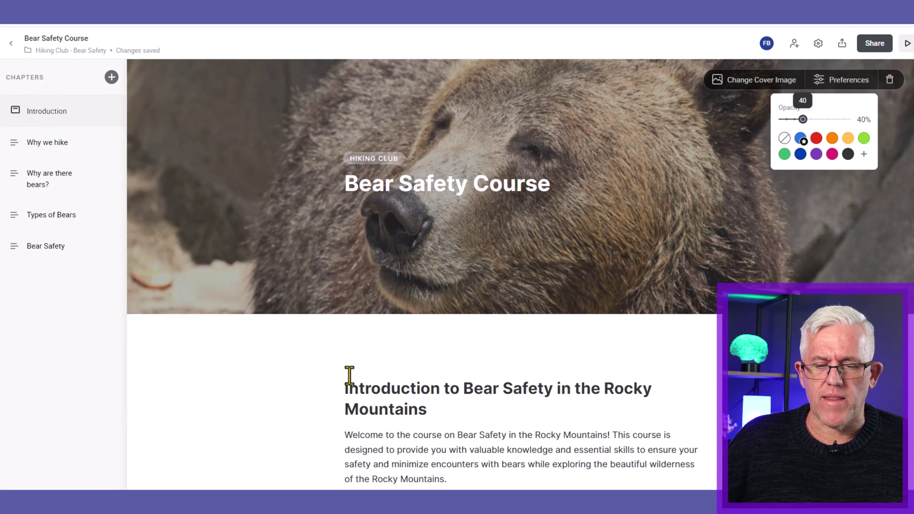
# Add three AI-written paragraphs on the joy and benefits of hiking with friends to Why we hike.
pyautogui.click(62, 148)
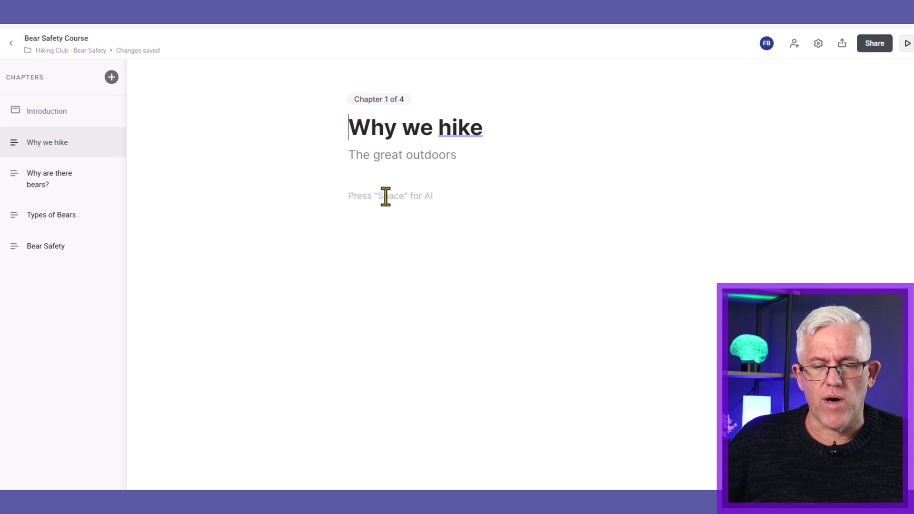
pyautogui.press('space')
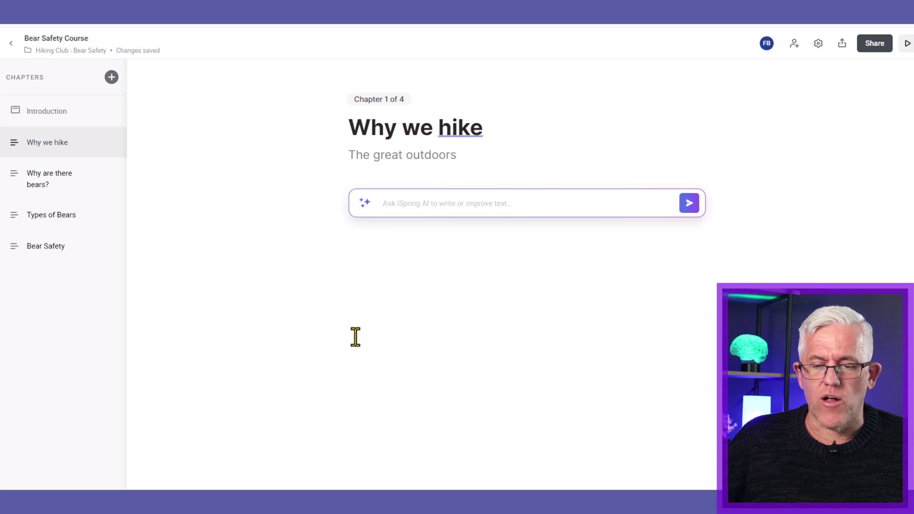
pyautogui.write('Write thr')
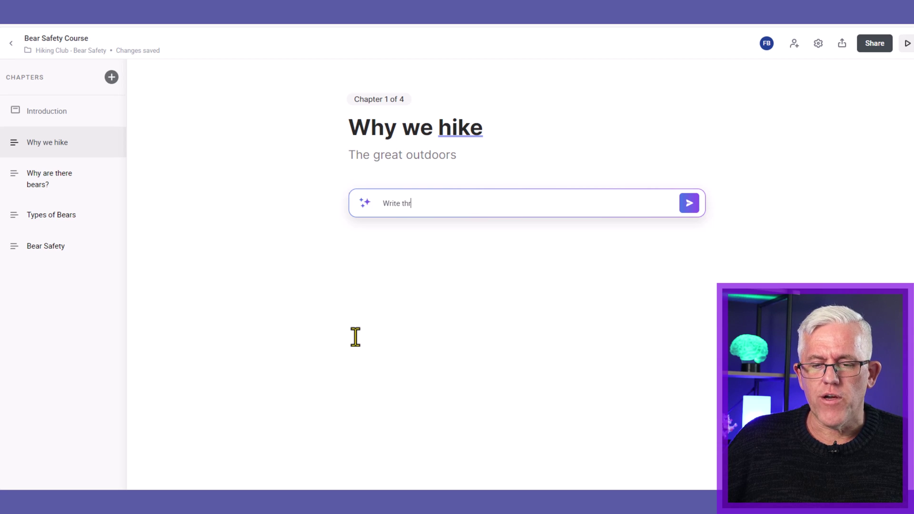
pyautogui.write('ee paragraphs ')
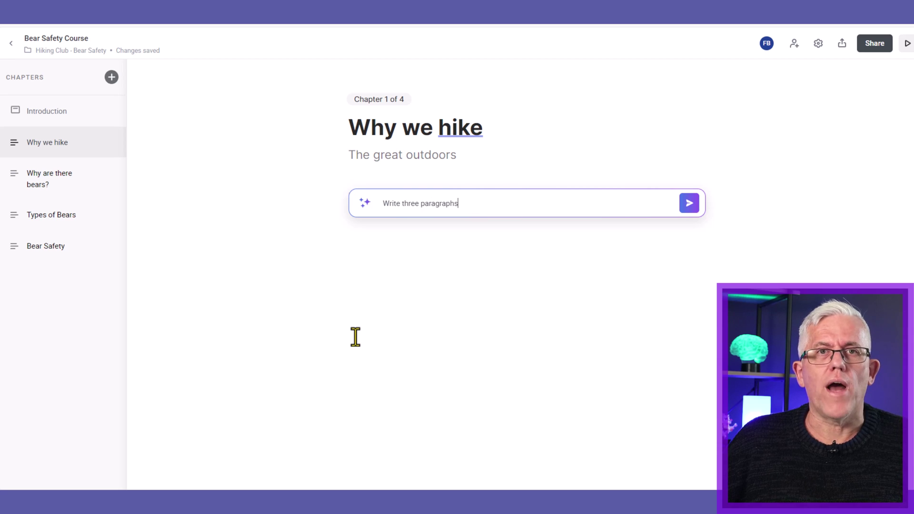
pyautogui.write('o')
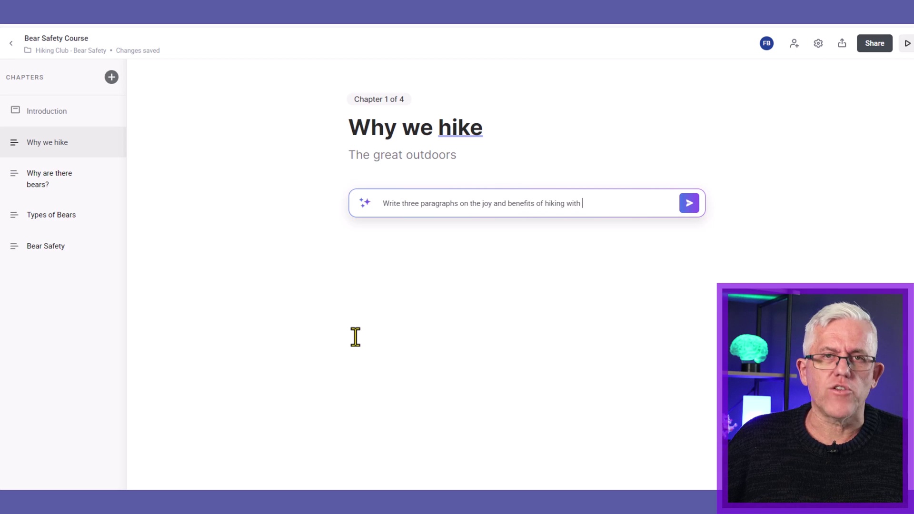
pyautogui.press('Return')
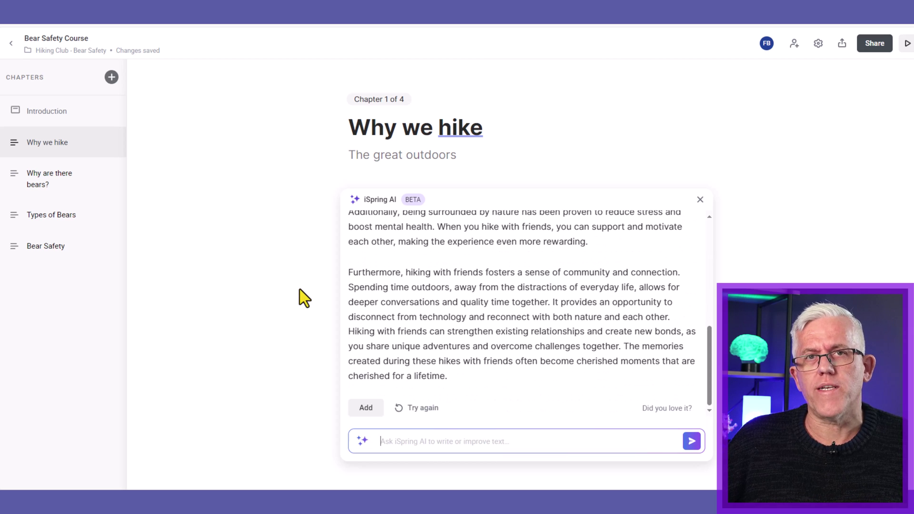
pyautogui.click(366, 408)
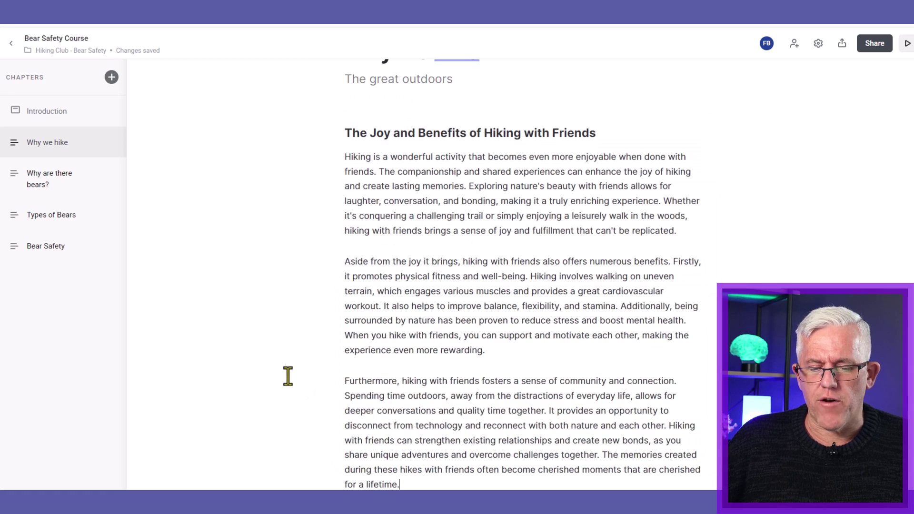
pyautogui.scroll(6, 306, 351)
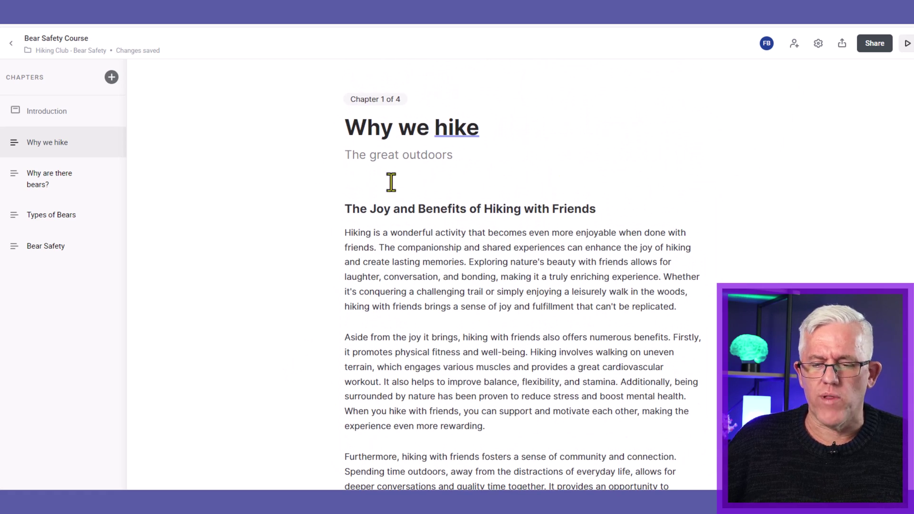
pyautogui.click(522, 116)
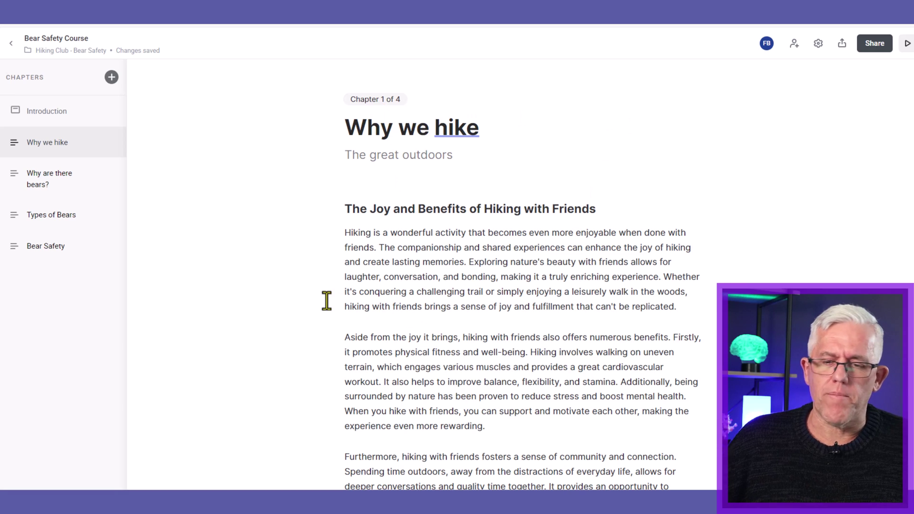
pyautogui.scroll(-7, 312, 292)
# Add a Header 2 subheading 'Hiking Club is fun' below the chapter text.
pyautogui.click(392, 282)
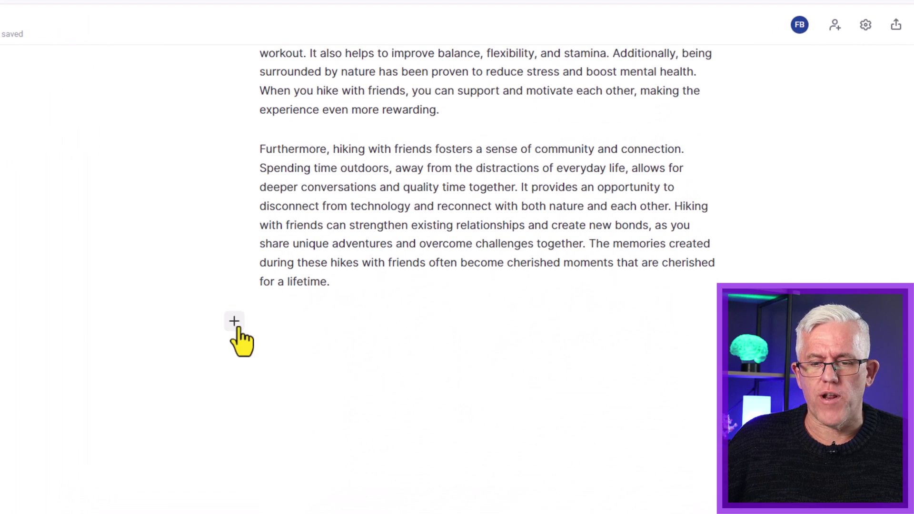
pyautogui.click(235, 323)
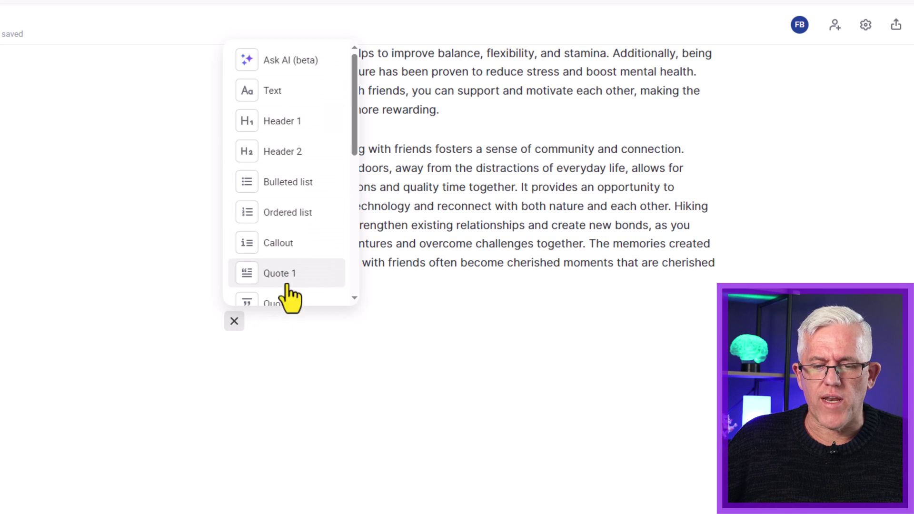
pyautogui.click(288, 161)
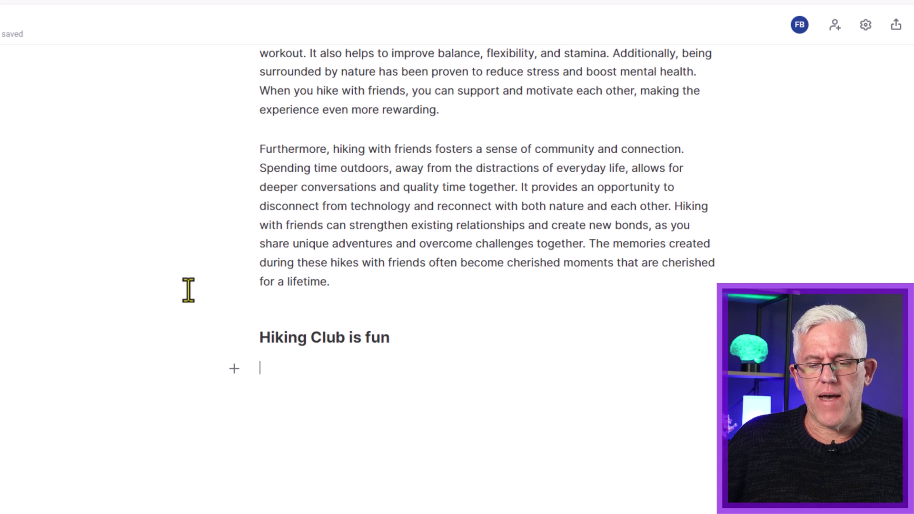
# Add a Quote 1 block about seeing more nature with the hiking club.
pyautogui.click(235, 368)
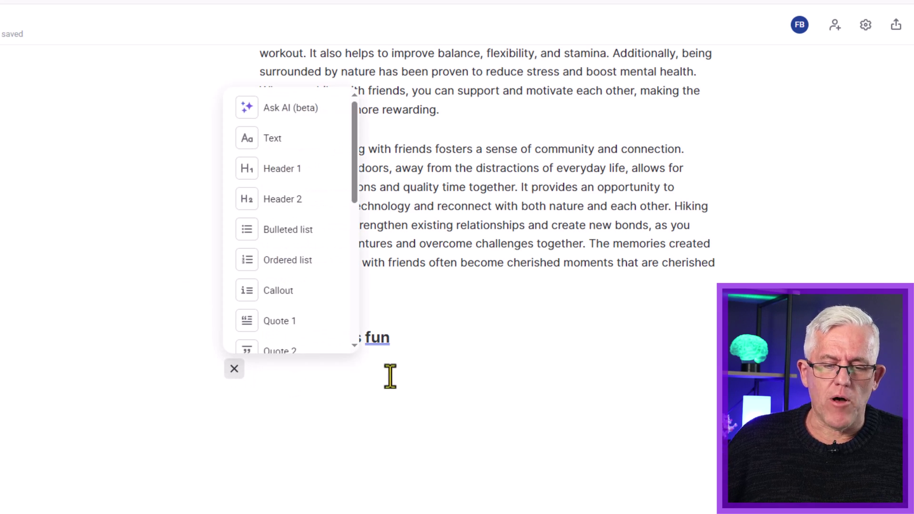
pyautogui.click(292, 322)
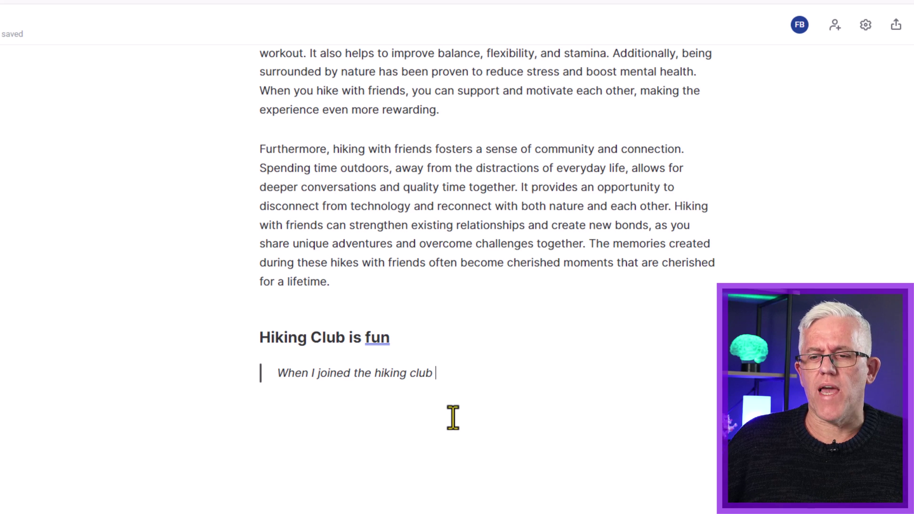
pyautogui.write('sa')
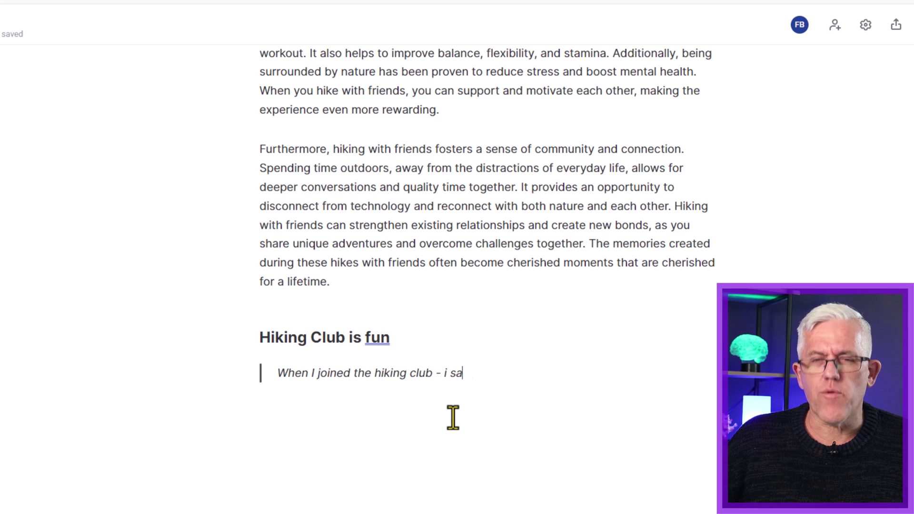
pyautogui.press('BackSpace')
pyautogui.press('BackSpace')
pyautogui.press('BackSpace')
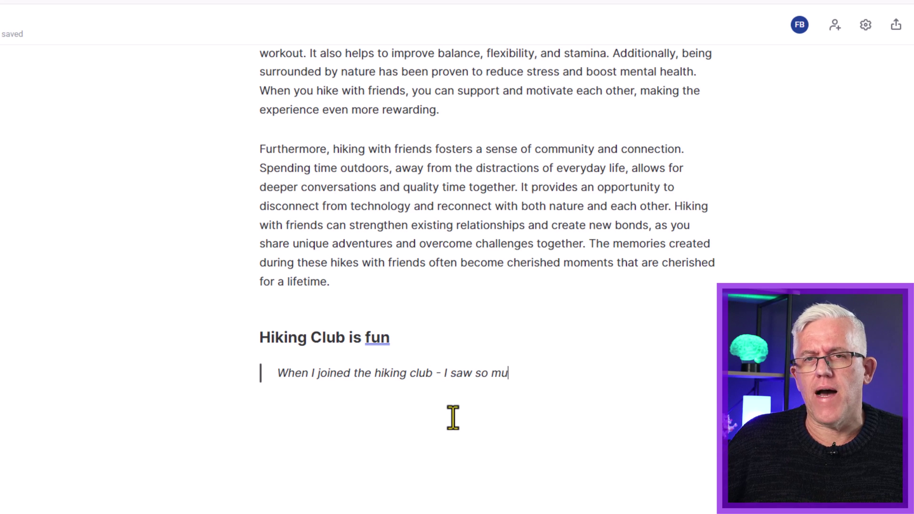
pyautogui.press('BackSpace')
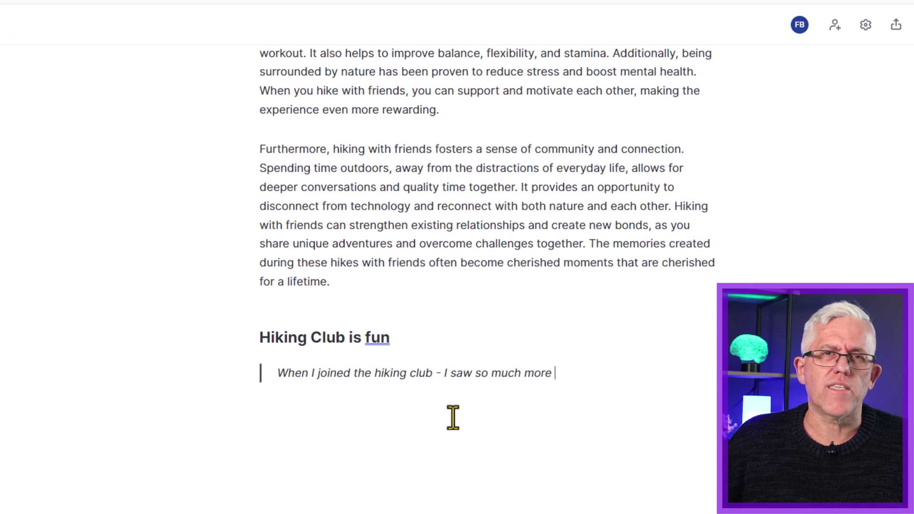
pyautogui.write('nature!')
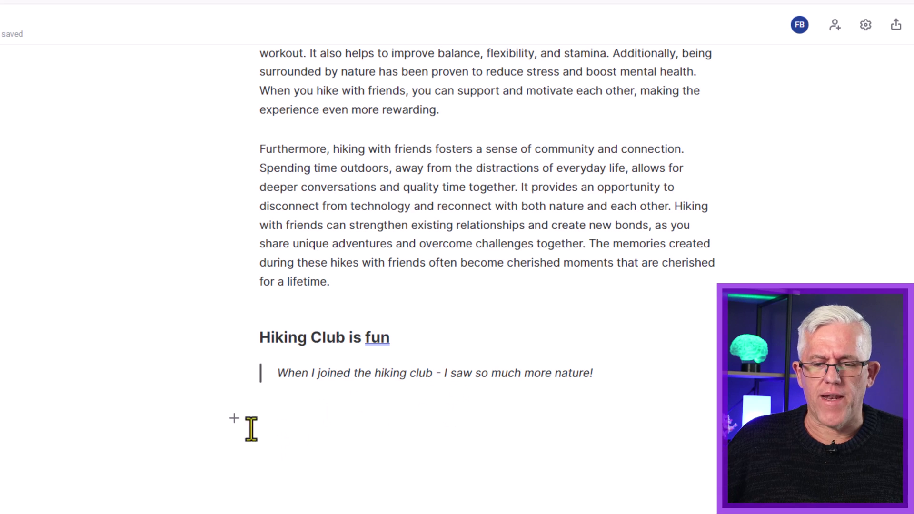
pyautogui.click(234, 418)
pyautogui.scroll(-2, 334, 361)
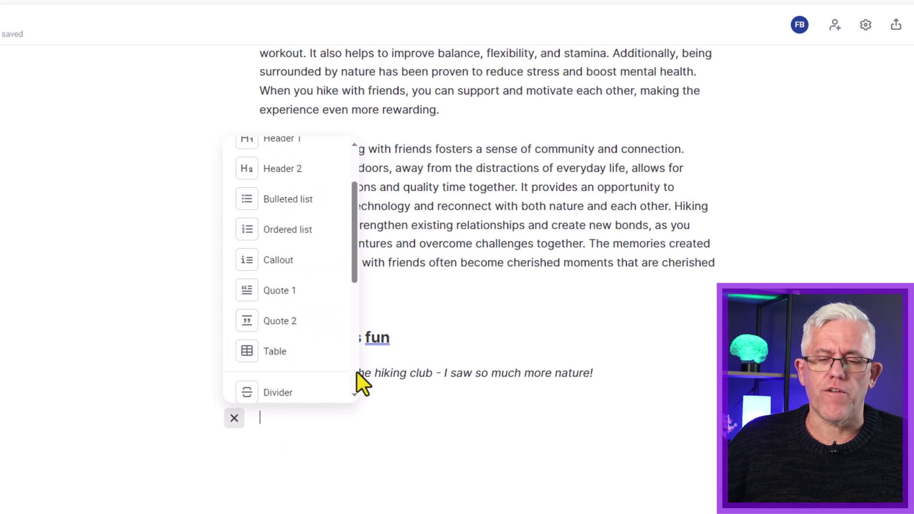
pyautogui.scroll(-3, 328, 362)
# Insert a divider below the quote and add the hiking shoes photo beneath it.
pyautogui.click(282, 290)
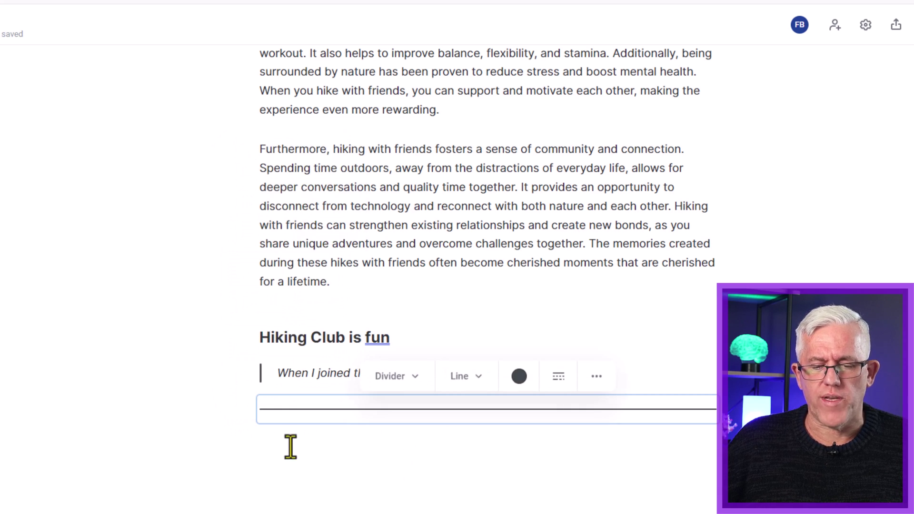
pyautogui.click(234, 441)
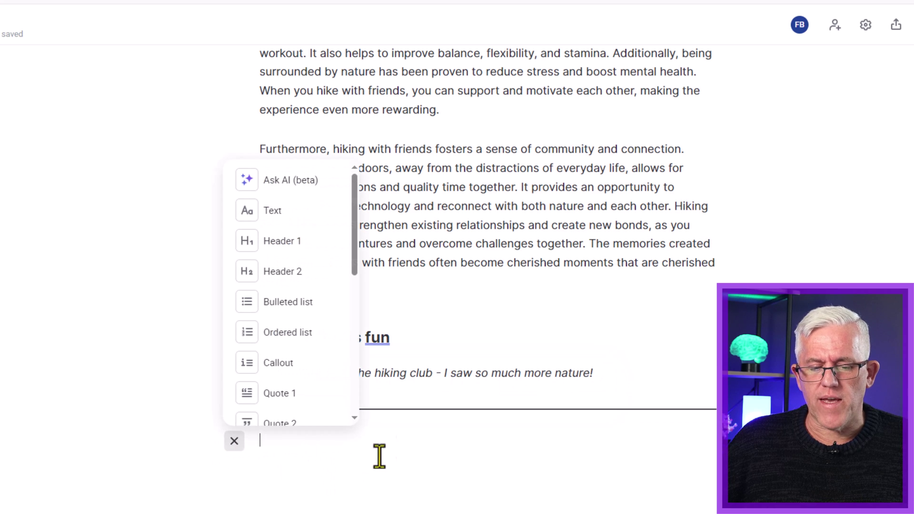
pyautogui.scroll(-5, 316, 380)
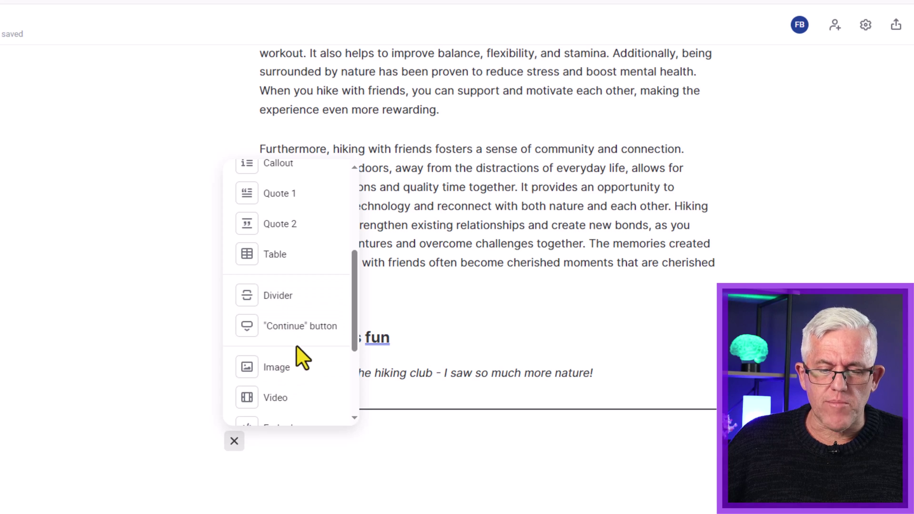
pyautogui.scroll(-3, 296, 346)
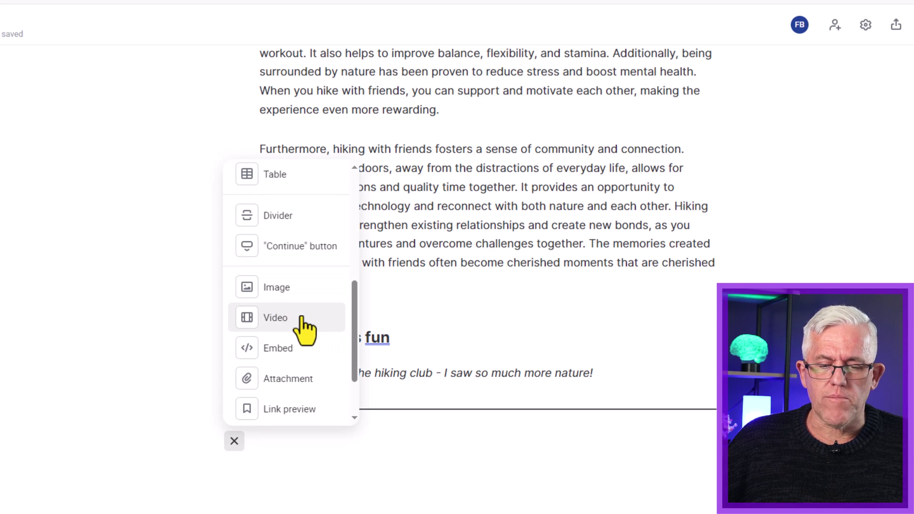
pyautogui.press('Escape')
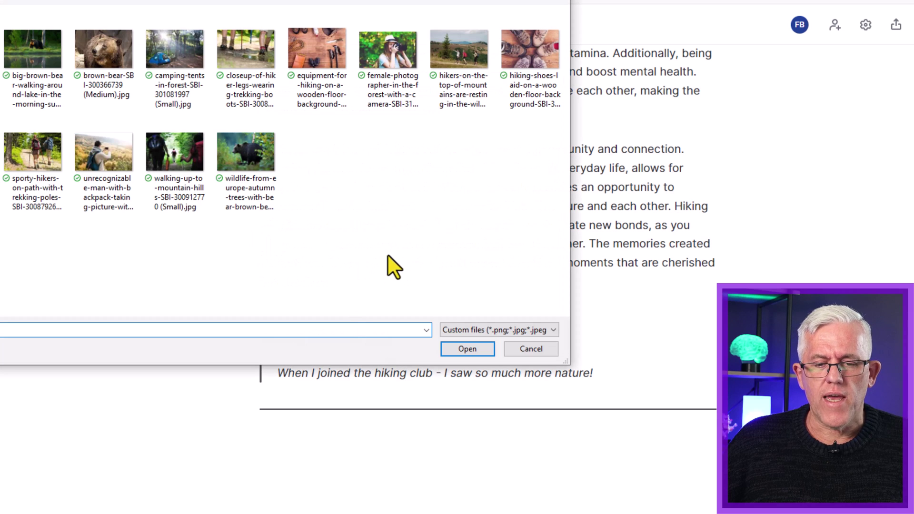
pyautogui.click(528, 71)
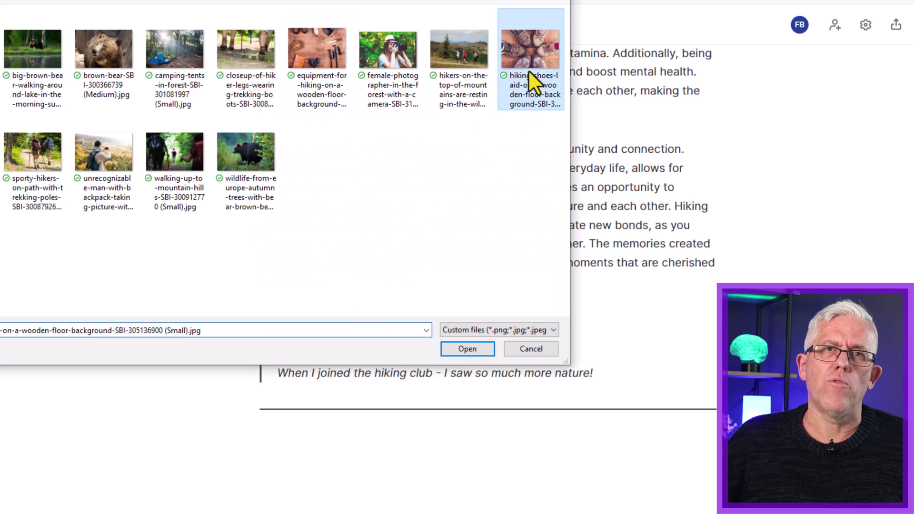
pyautogui.click(469, 348)
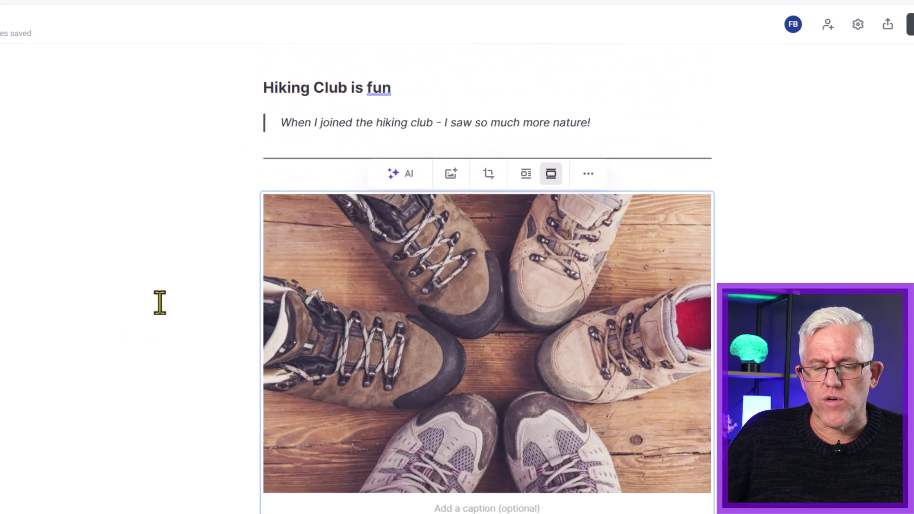
# Caption the boots photo 'Hiking boots in a circle' and start a new block below.
pyautogui.click(453, 513)
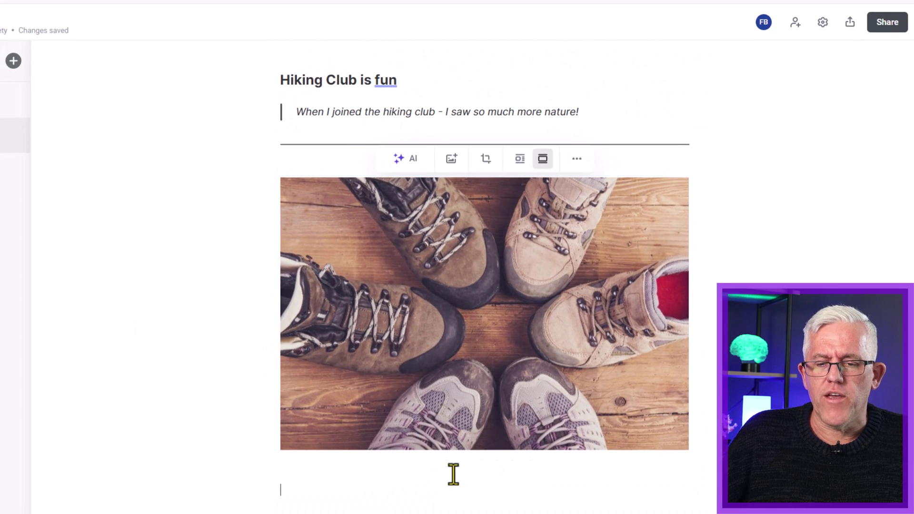
pyautogui.click(398, 439)
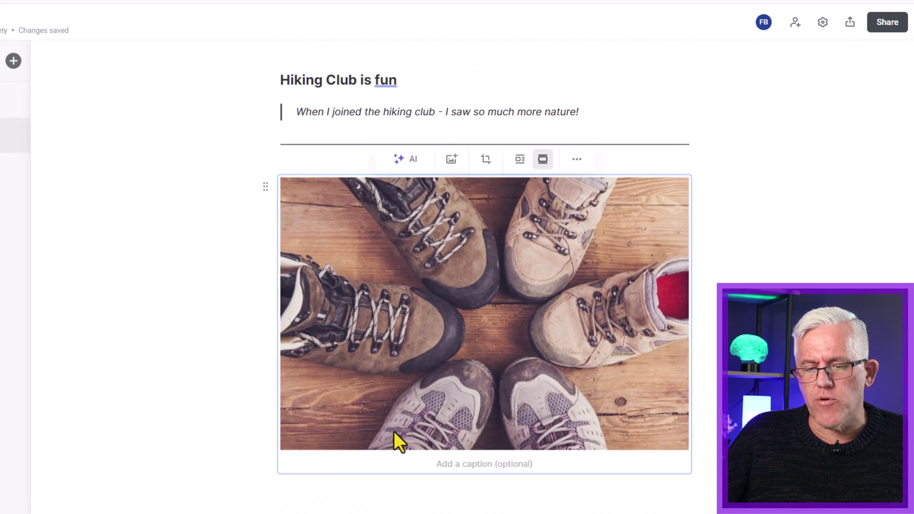
pyautogui.click(452, 462)
pyautogui.write('H')
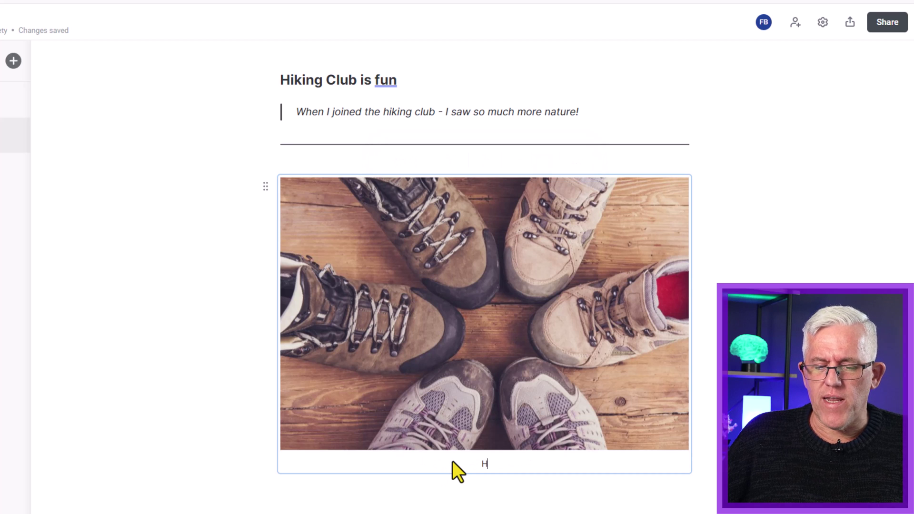
pyautogui.write('iking boo')
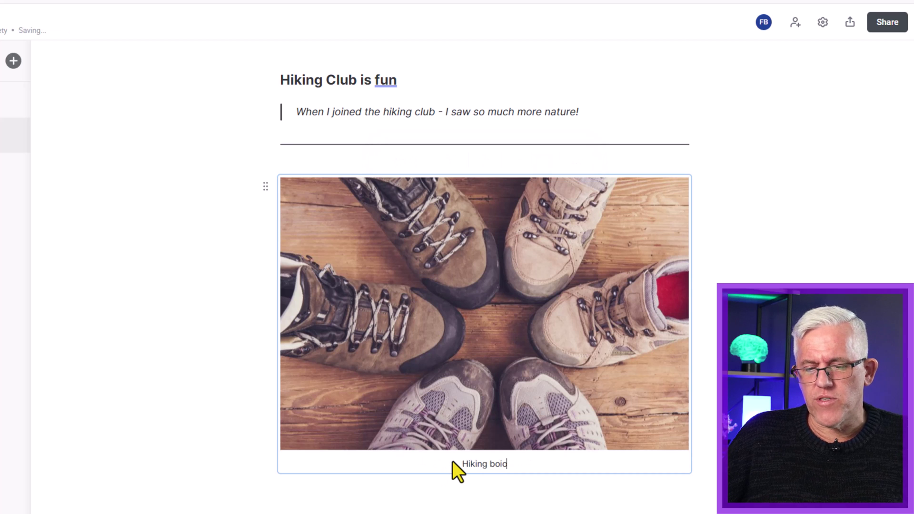
pyautogui.press('BackSpace')
pyautogui.write('i')
pyautogui.press('BackSpace')
pyautogui.write('ots in a')
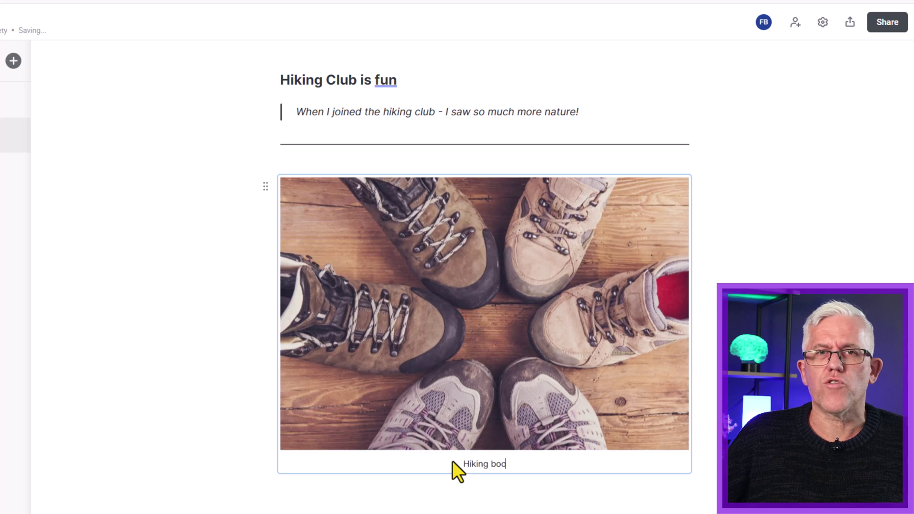
pyautogui.write(' circle')
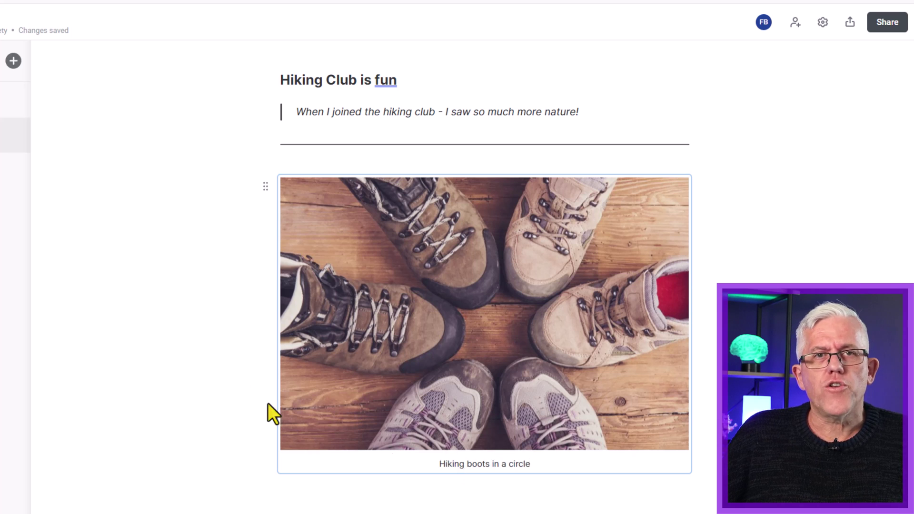
pyautogui.scroll(-3, 243, 391)
pyautogui.press('Return')
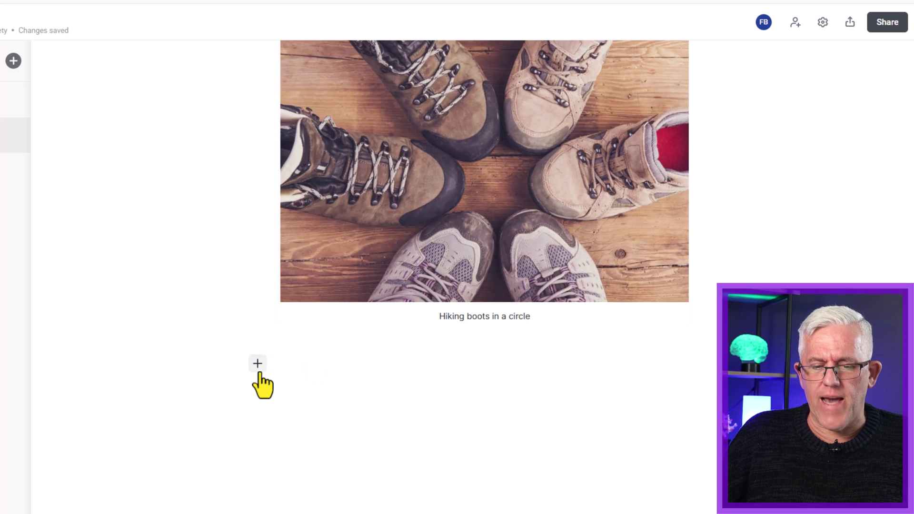
# Embed the Berg Lake Trail YouTube video below the boots caption, using the URL from the notes.
pyautogui.click(257, 364)
pyautogui.scroll(-2, 310, 259)
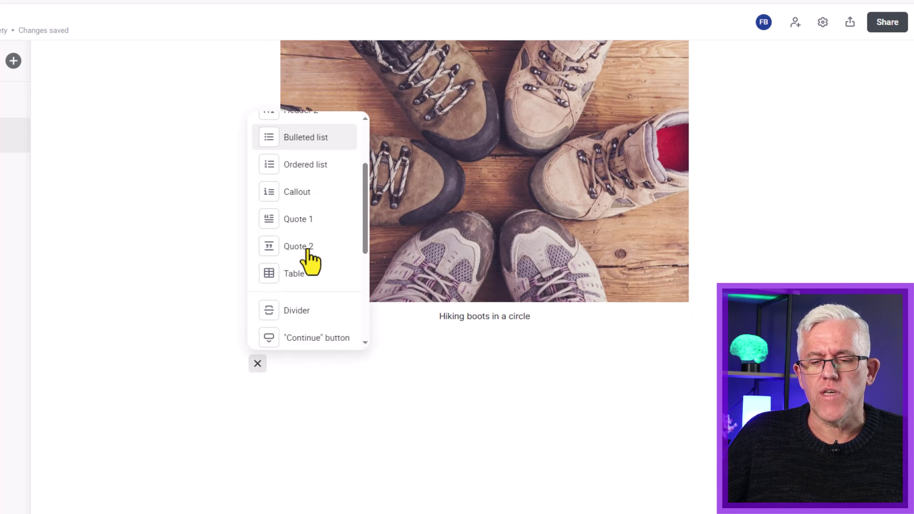
pyautogui.scroll(-3, 334, 324)
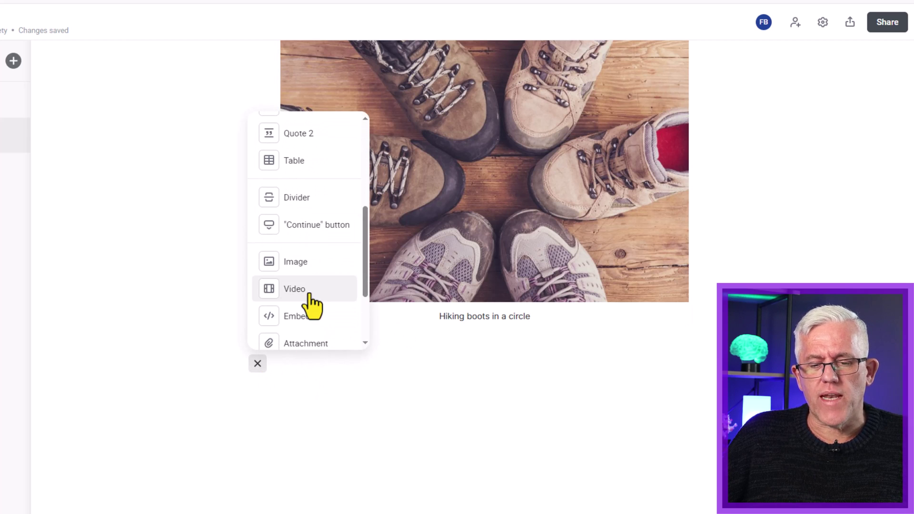
pyautogui.click(308, 291)
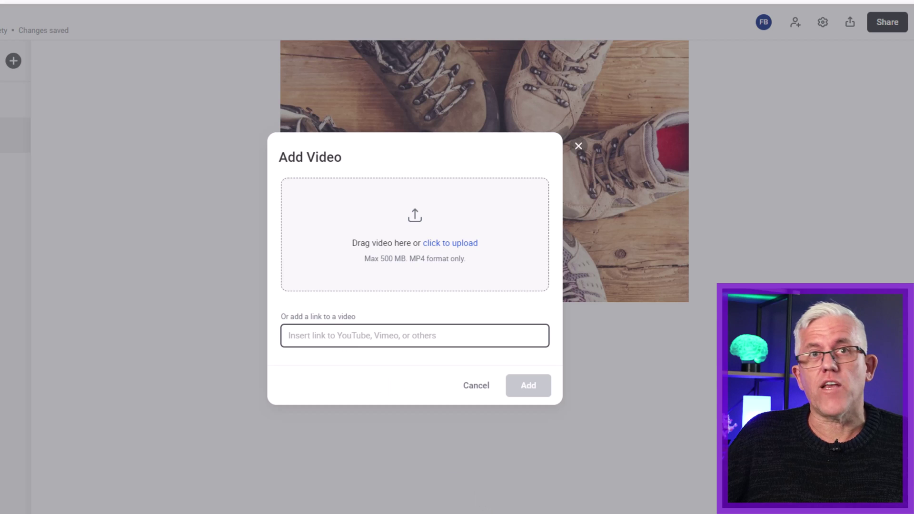
pyautogui.hotkey('alt', 'Tab')
pyautogui.moveTo(578, 96); pyautogui.dragTo(576, 151)
pyautogui.click(479, 248)
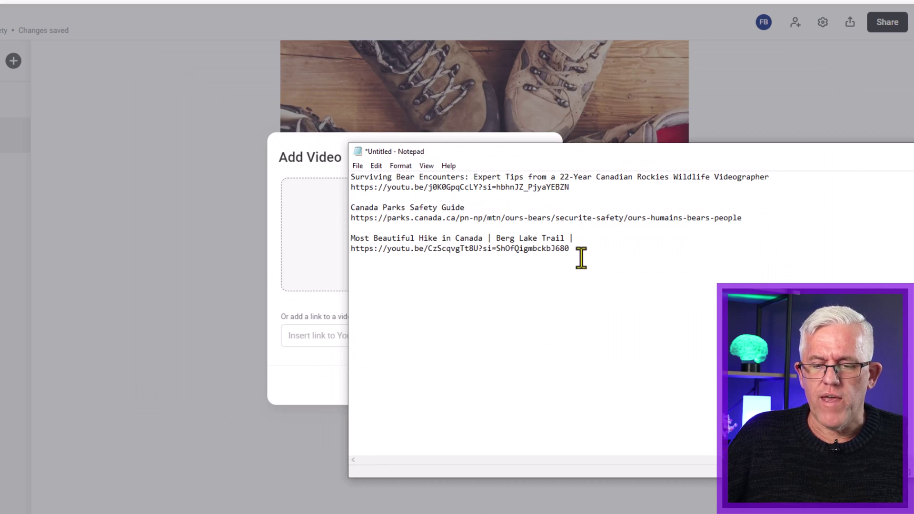
pyautogui.moveTo(572, 253); pyautogui.dragTo(351, 249)
pyautogui.hotkey('ctrl', 'c')
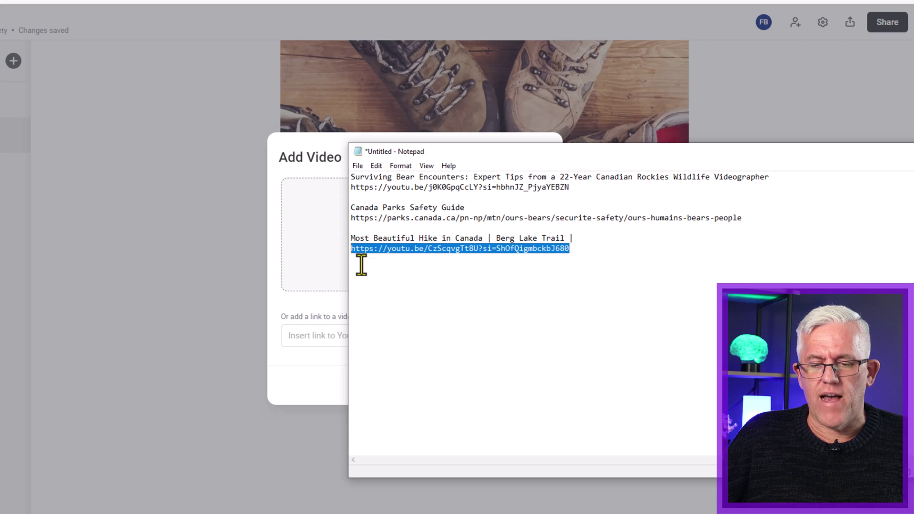
pyautogui.click(331, 335)
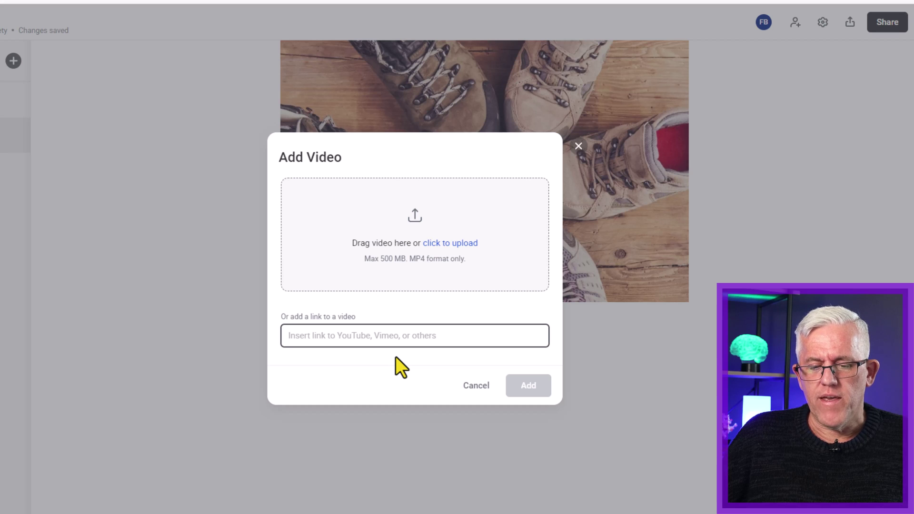
pyautogui.hotkey('ctrl', 'v')
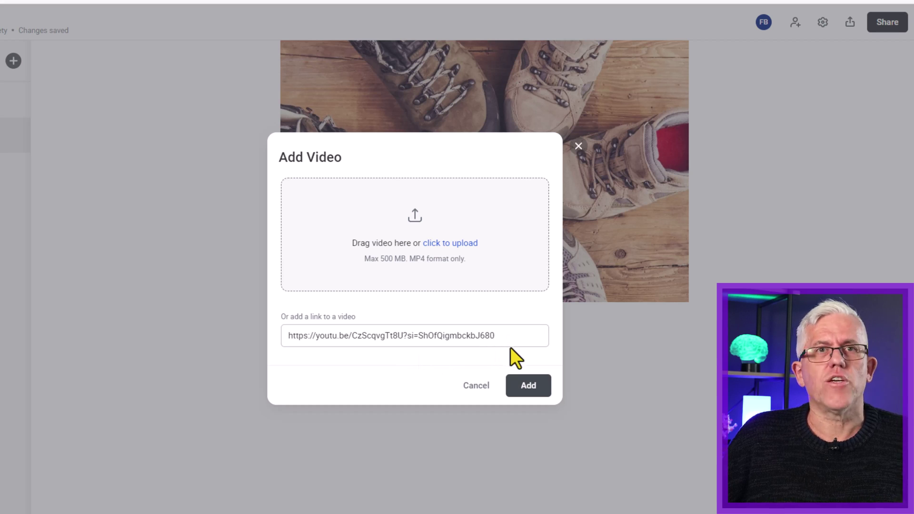
pyautogui.click(527, 386)
# Add the Header 2 heading 'Watch this video on hiking Berg Lake in the Rockies' above the YouTube link.
pyautogui.moveTo(277, 364)
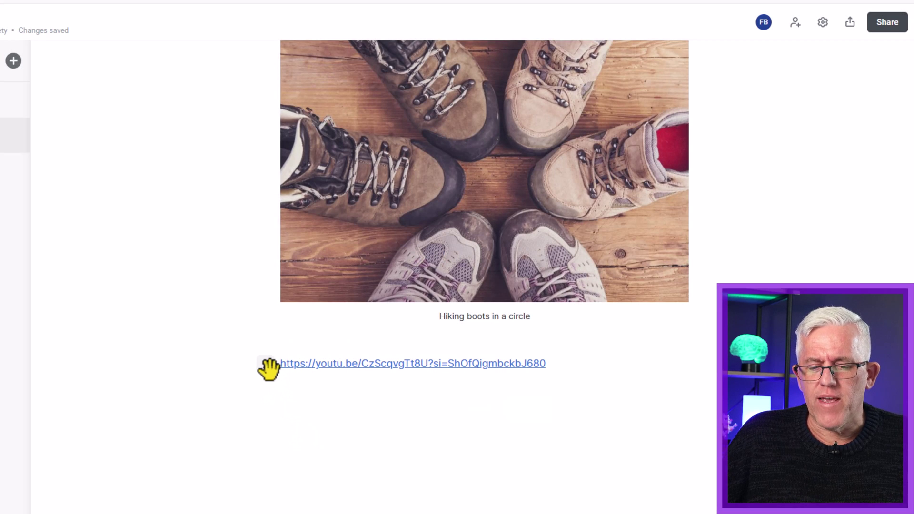
pyautogui.moveTo(266, 365)
pyautogui.mouseDown()
pyautogui.moveTo(277, 418)
pyautogui.moveTo(272, 374)
pyautogui.mouseUp()
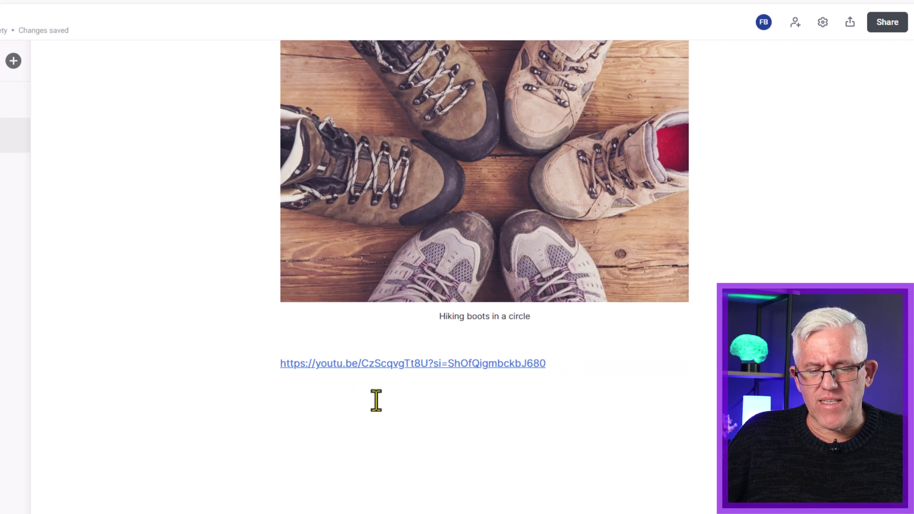
pyautogui.click(513, 408)
pyautogui.click(258, 400)
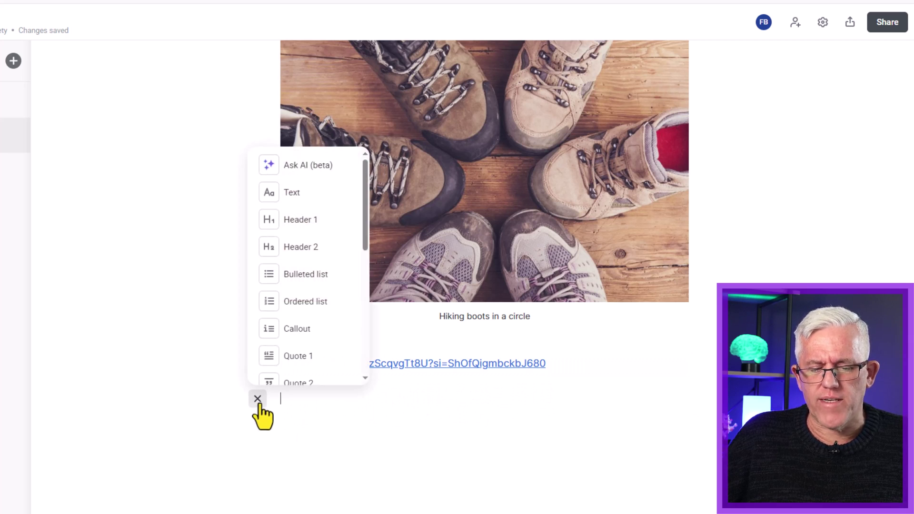
pyautogui.click(300, 247)
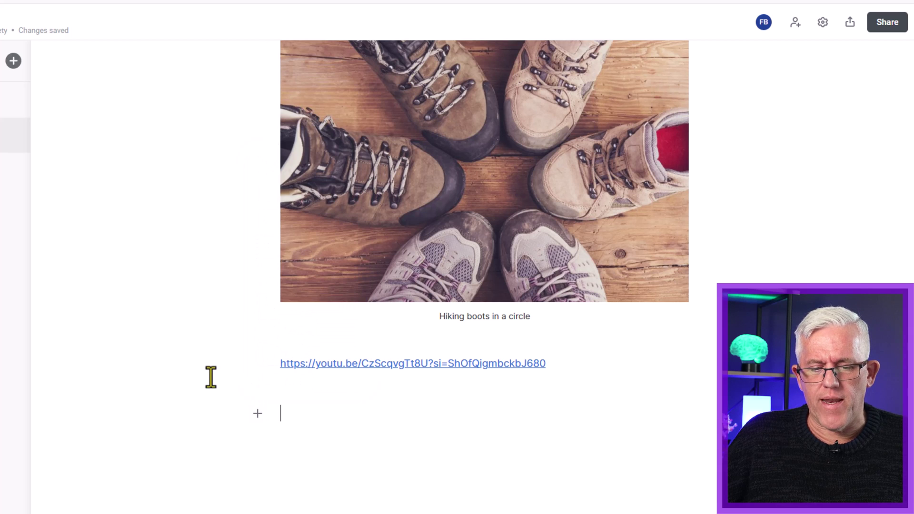
pyautogui.write('Wa')
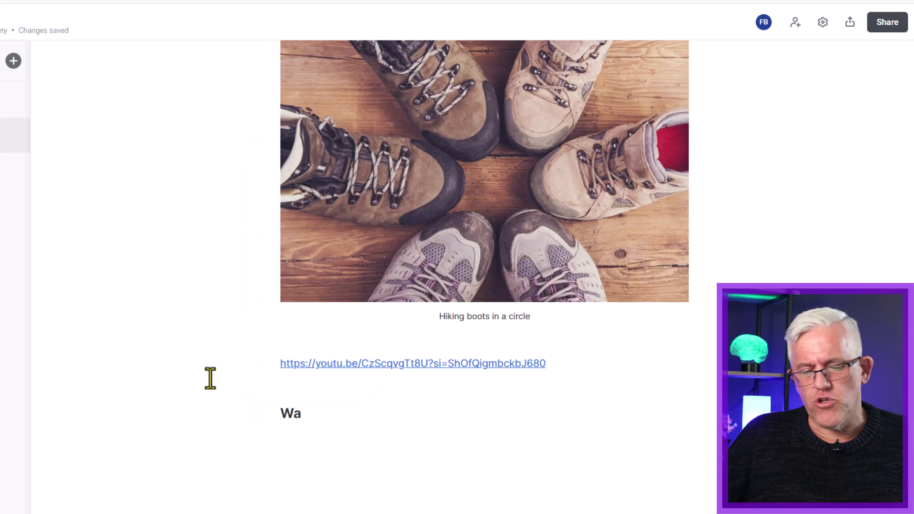
pyautogui.write('tch this')
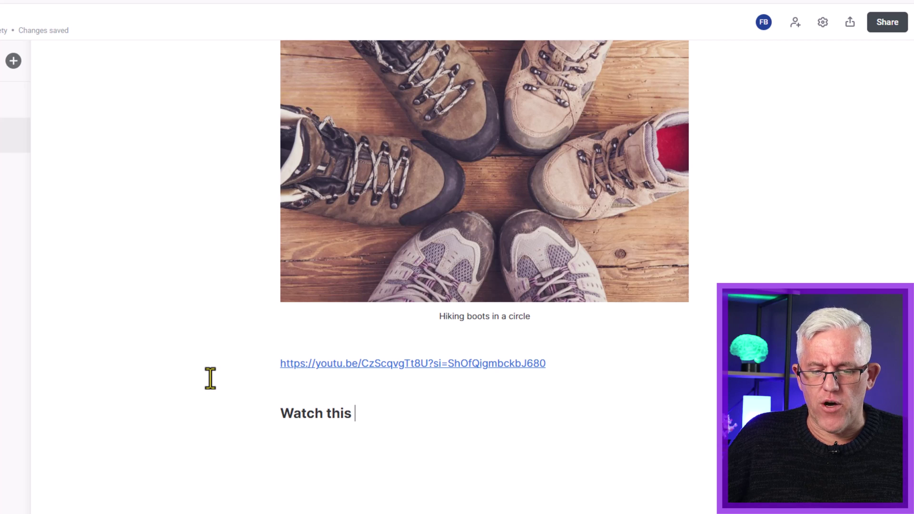
pyautogui.write(' video on hiking Berg L')
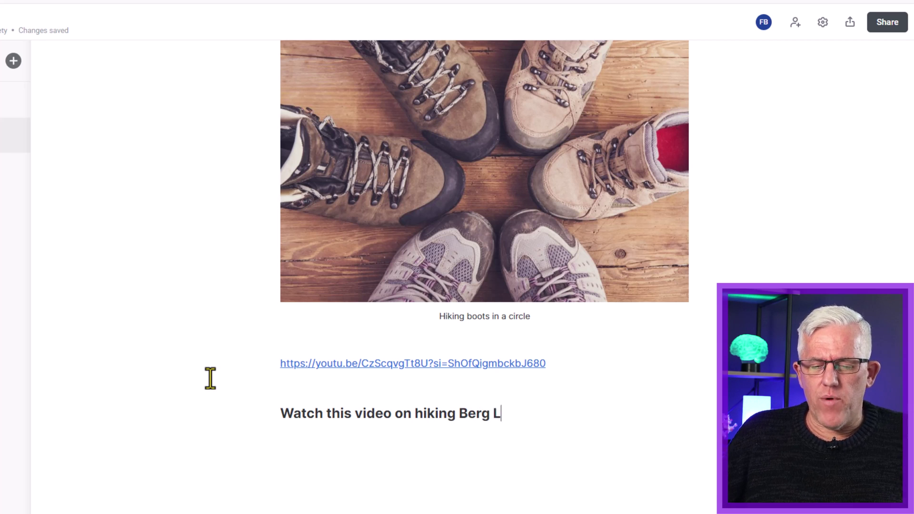
pyautogui.write('ake in the')
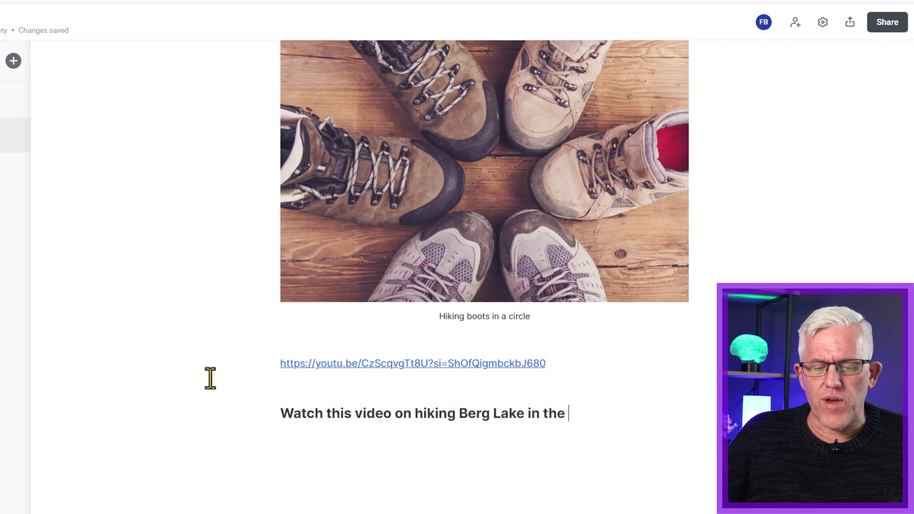
pyautogui.write(' Rockies')
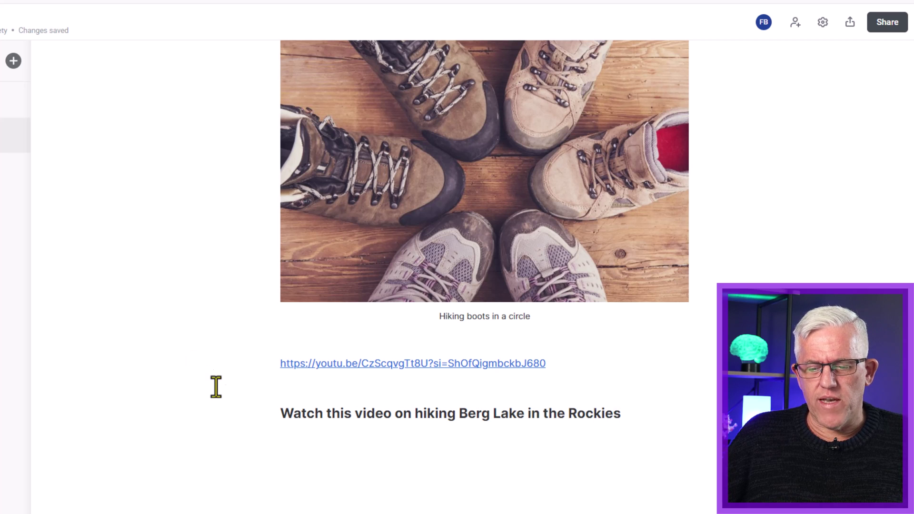
pyautogui.moveTo(263, 363); pyautogui.dragTo(269, 451)
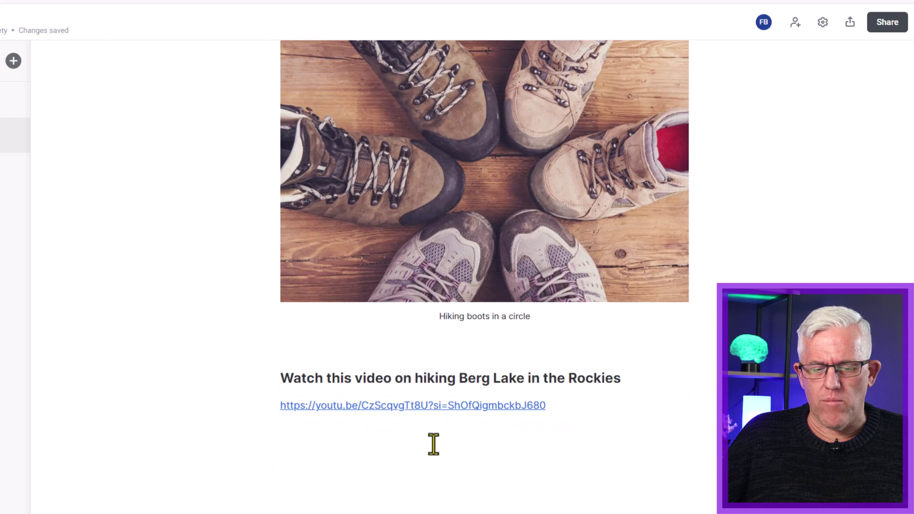
# Paste the video title 'Most Beautiful Hike in Canada | Berg Lake Trail |' on a new line below the link.
pyautogui.click(305, 437)
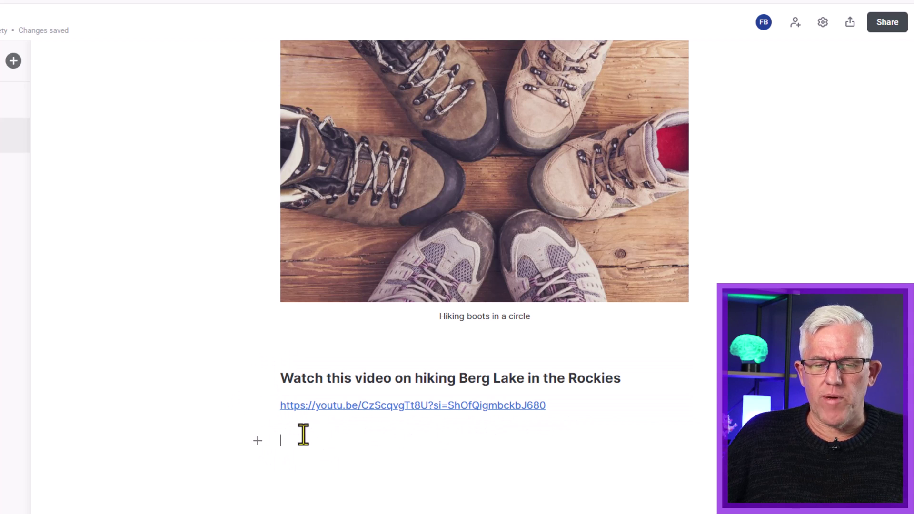
pyautogui.click(257, 439)
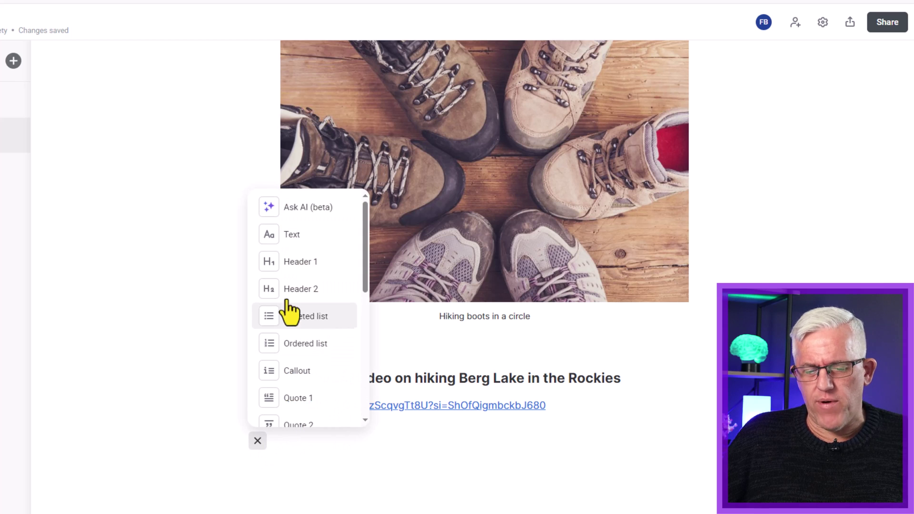
pyautogui.hotkey('alt', 'Tab')
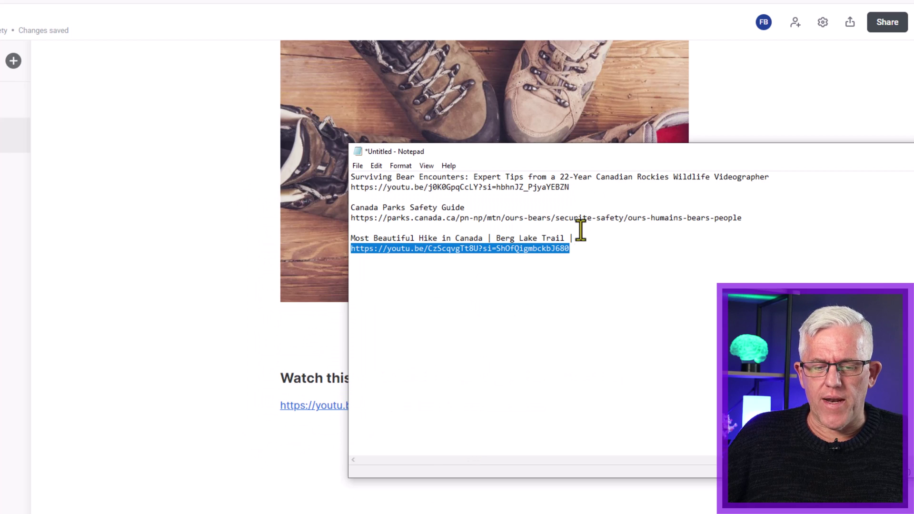
pyautogui.click(581, 238)
pyautogui.moveTo(389, 248); pyautogui.dragTo(354, 238)
pyautogui.hotkey('ctrl', 'c')
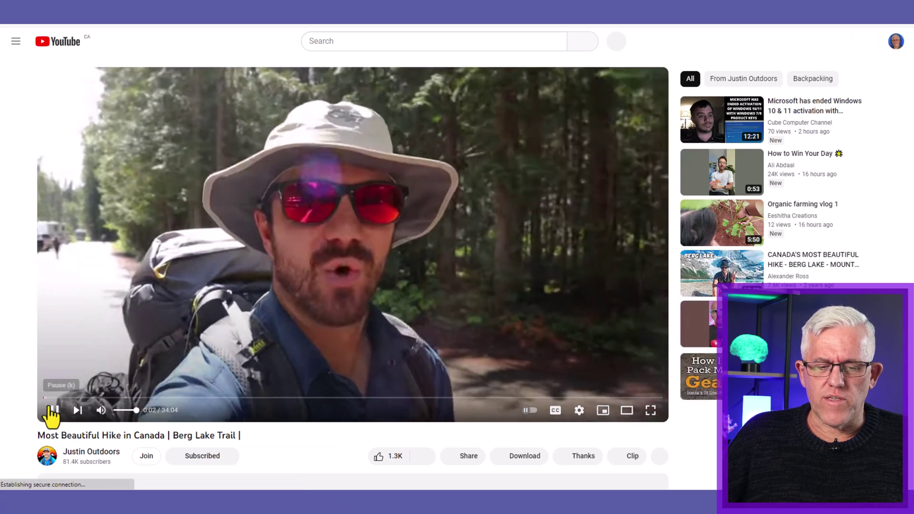
pyautogui.click(54, 410)
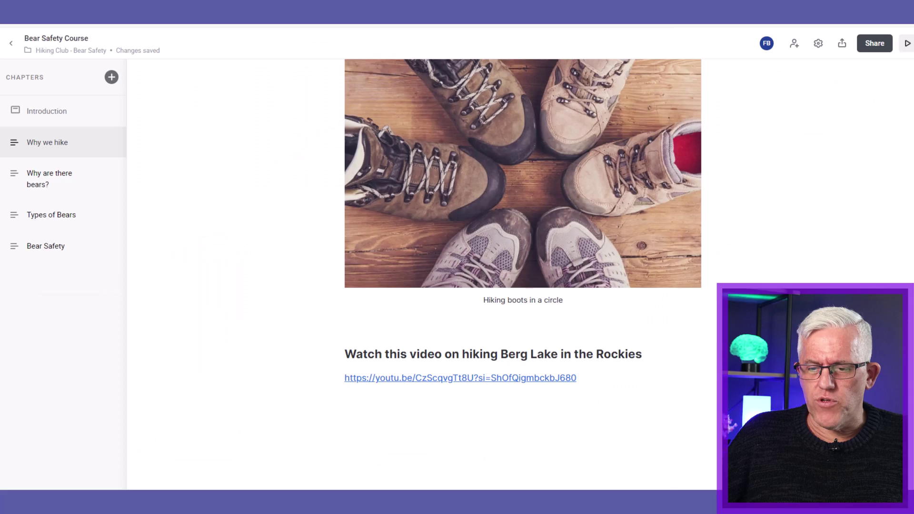
pyautogui.scroll(-1, 369, 343)
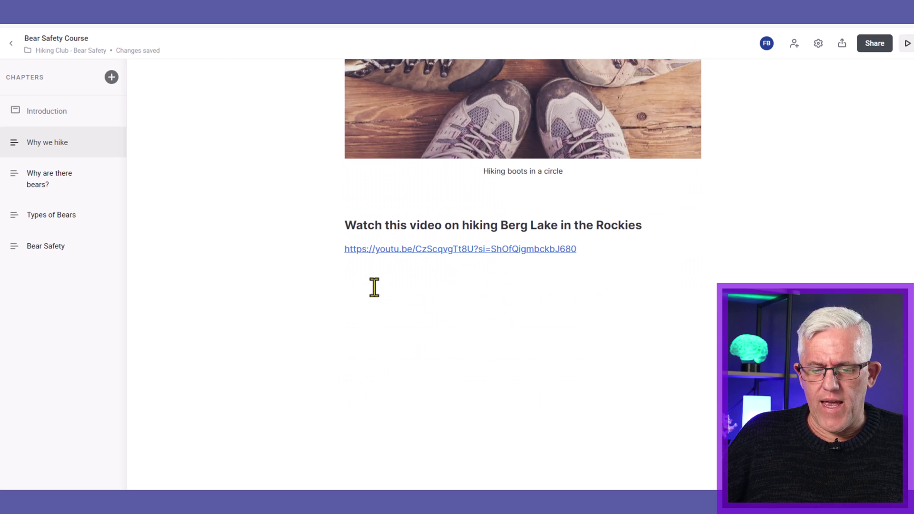
pyautogui.click(374, 287)
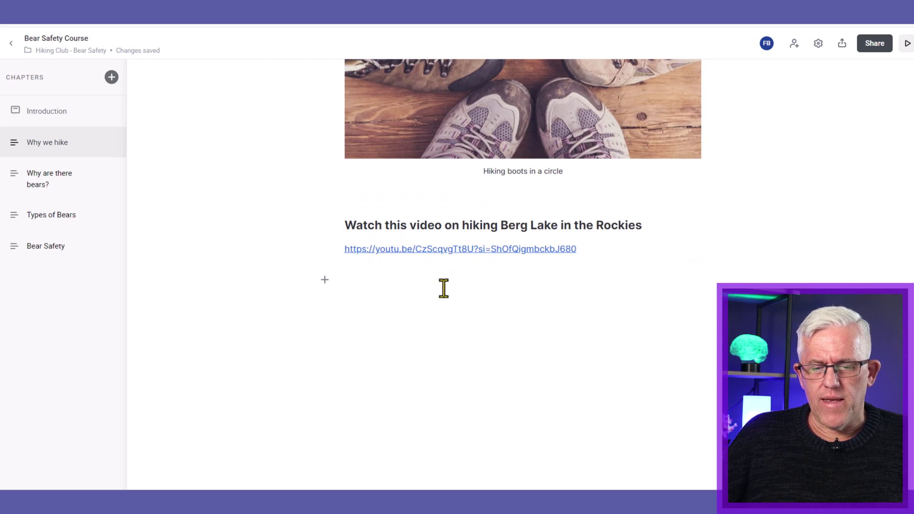
pyautogui.hotkey('ctrl', 'v')
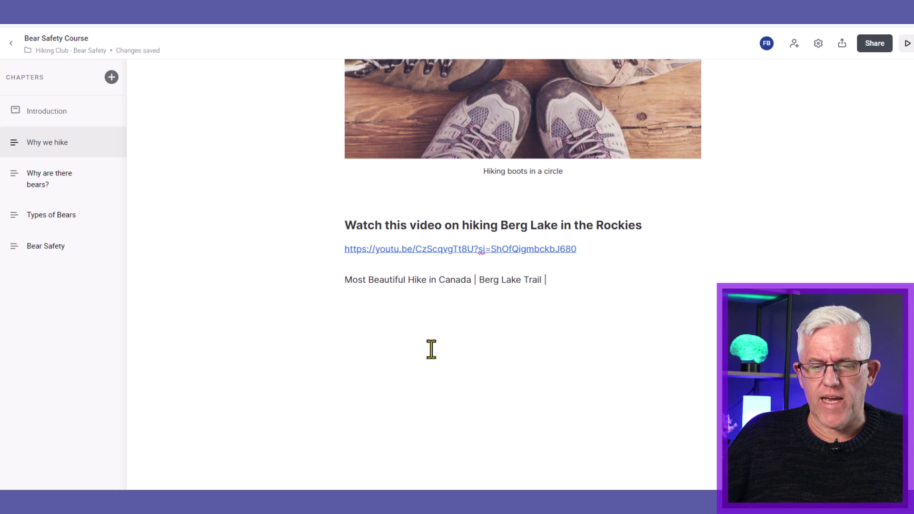
# In 'Why are there bears?', ask iSpring AI to write about bears in the Canadian Rocky Mountains.
pyautogui.click(30, 180)
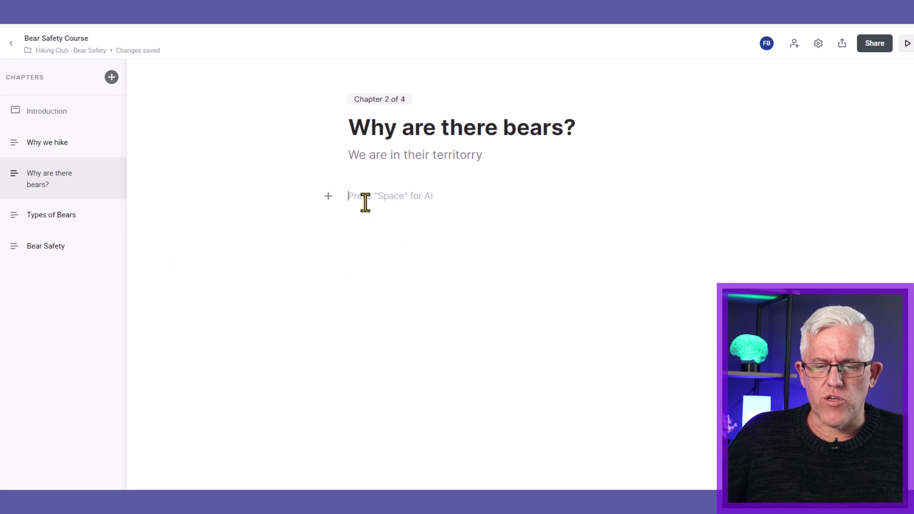
pyautogui.press('space')
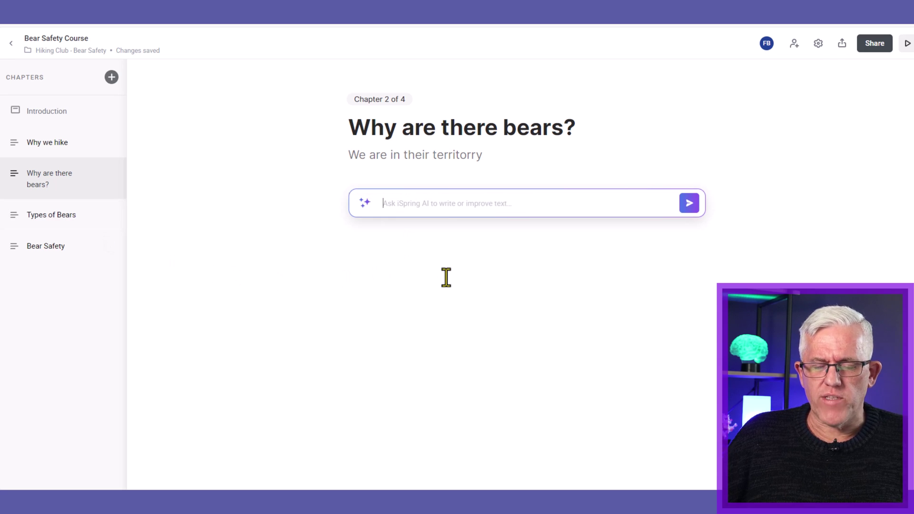
pyautogui.write('Wr')
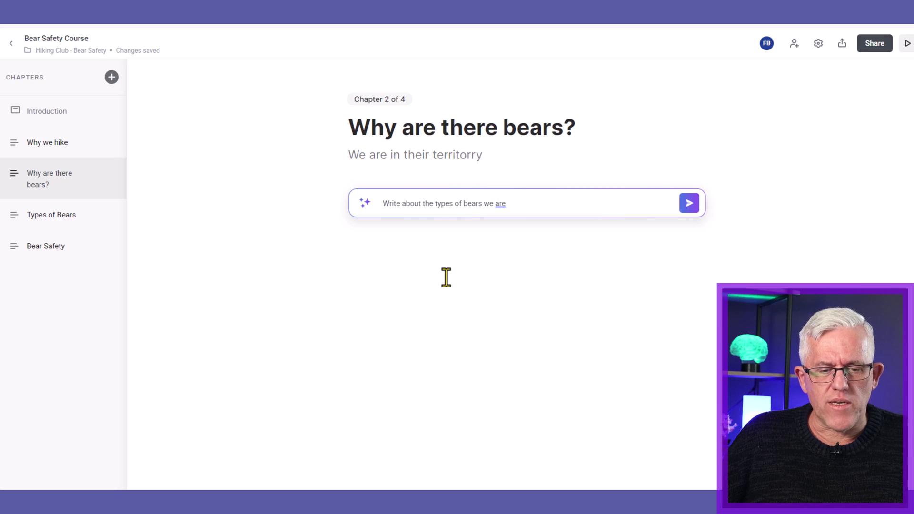
pyautogui.write('ely')
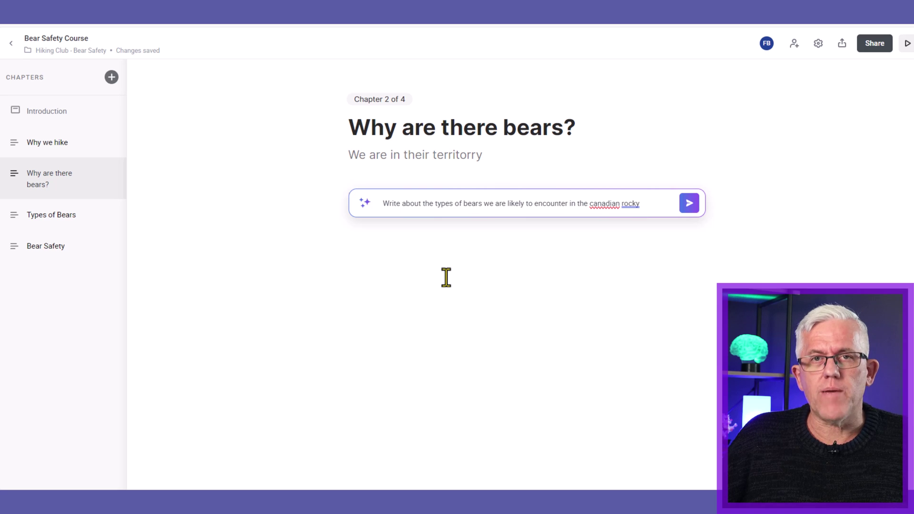
pyautogui.write('ntian')
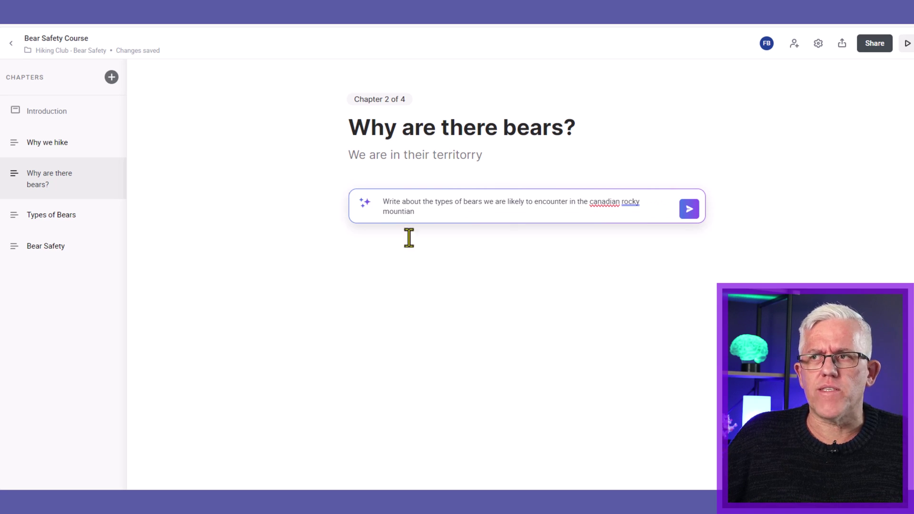
pyautogui.press('BackSpace')
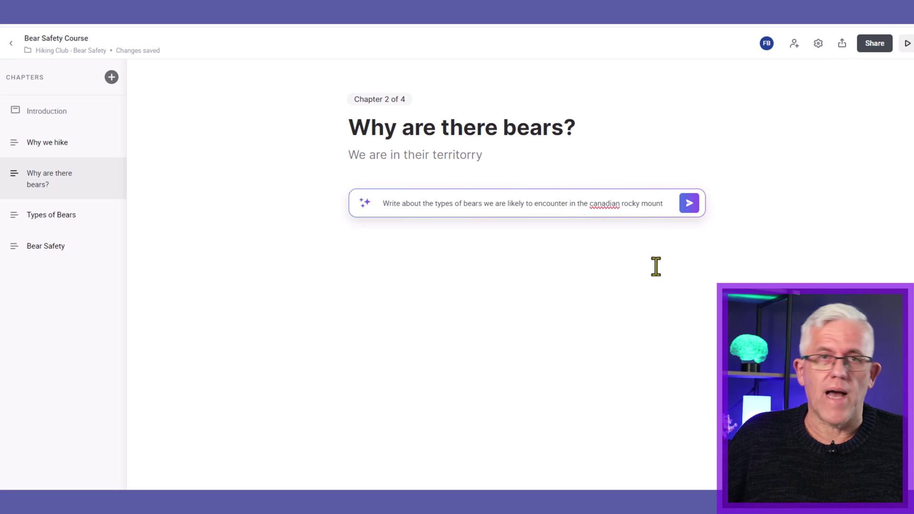
pyautogui.write('ain')
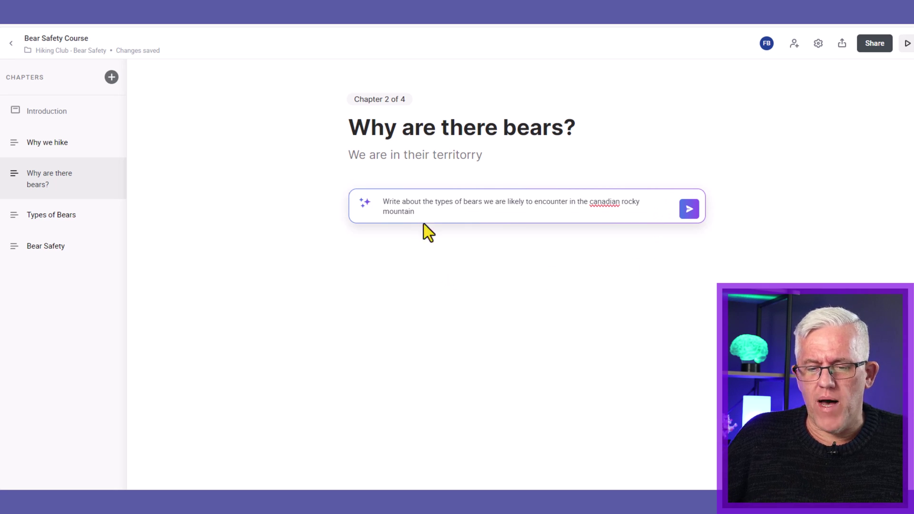
pyautogui.write('s')
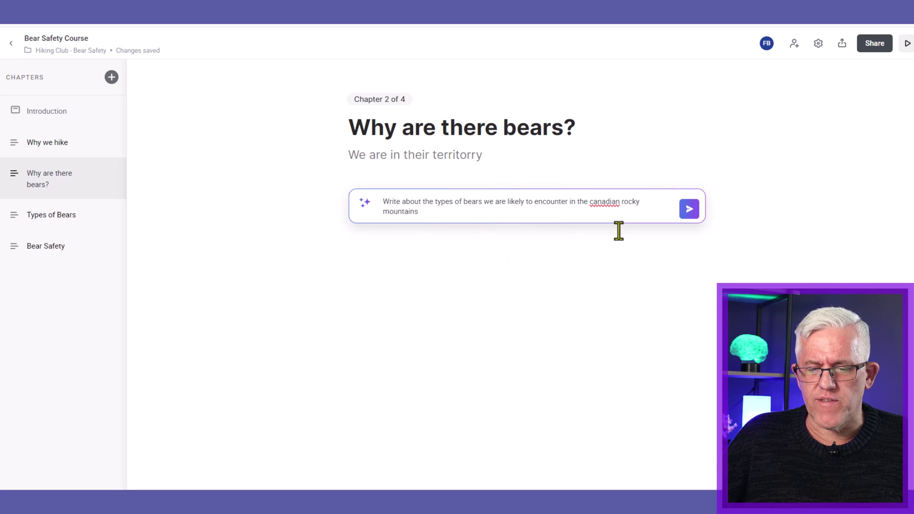
pyautogui.click(687, 213)
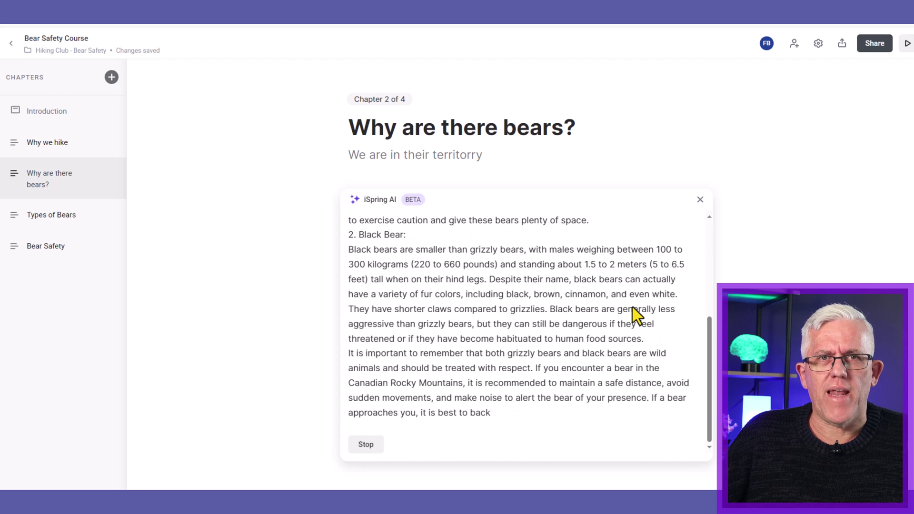
# Insert the AI bear text, adding blank lines after the intro and after the Grizzly section.
pyautogui.click(366, 408)
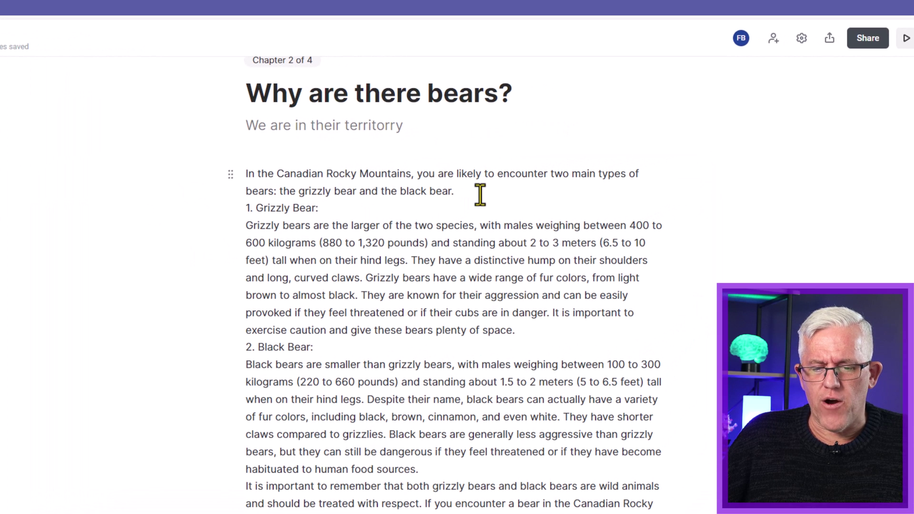
pyautogui.click(480, 194)
pyautogui.press('Return')
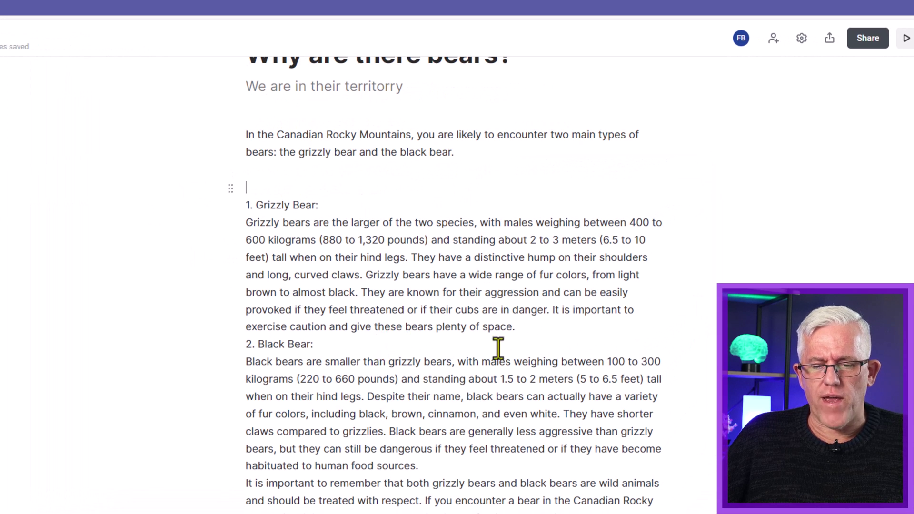
pyautogui.click(544, 332)
pyautogui.press('Return')
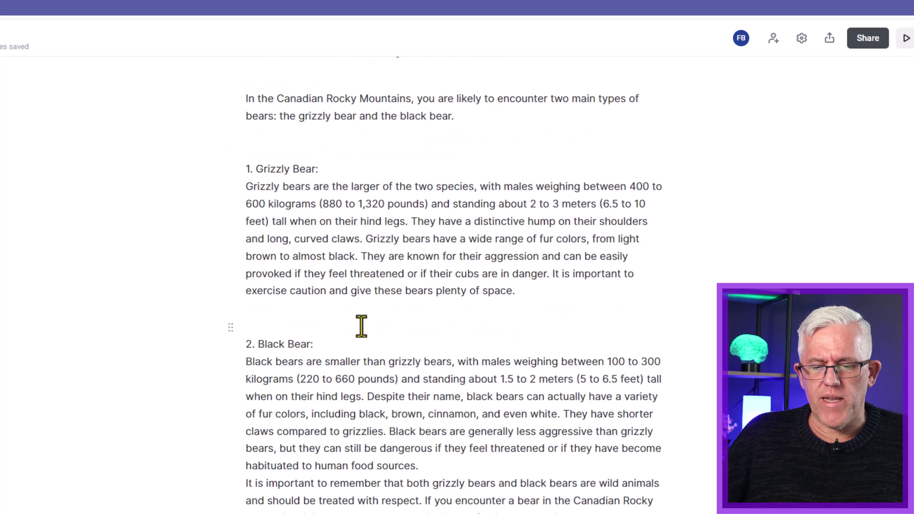
pyautogui.click(229, 333)
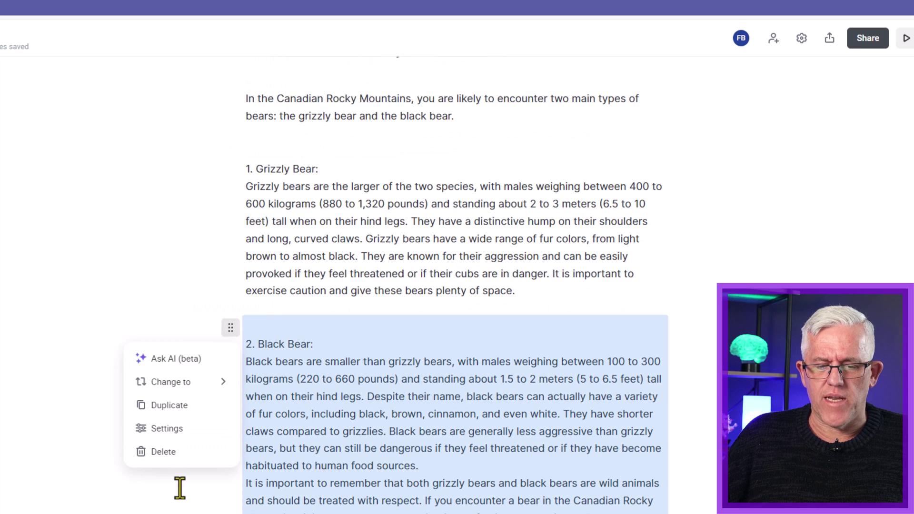
pyautogui.click(100, 468)
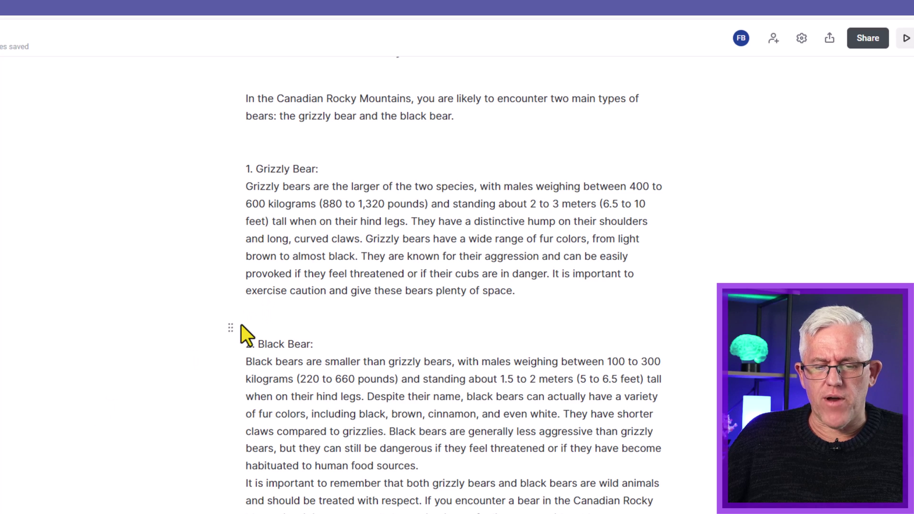
pyautogui.click(266, 321)
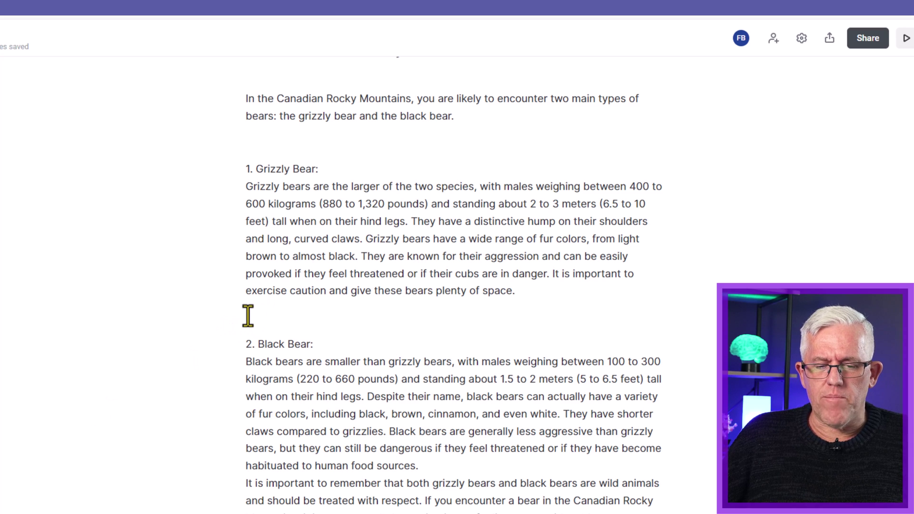
pyautogui.press('Return')
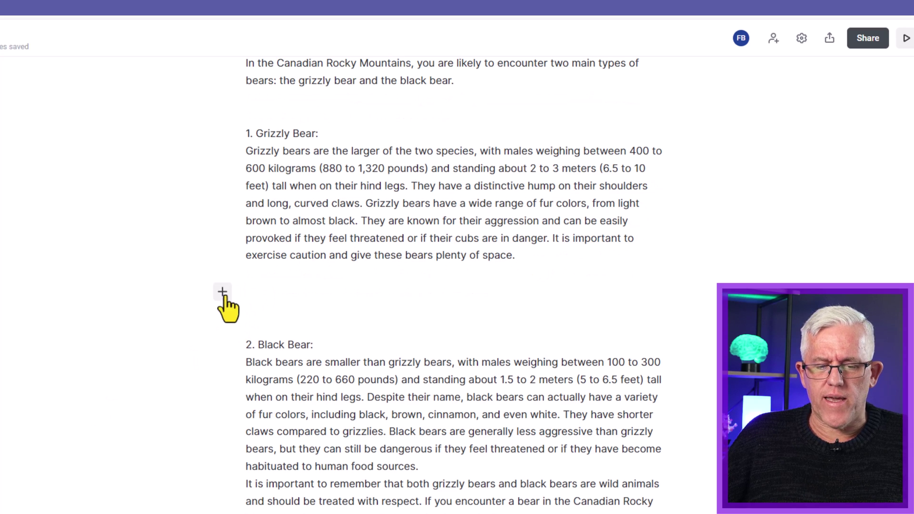
# Insert the brown bear photo as an image block after the Grizzly section.
pyautogui.click(223, 292)
pyautogui.scroll(-5, 316, 408)
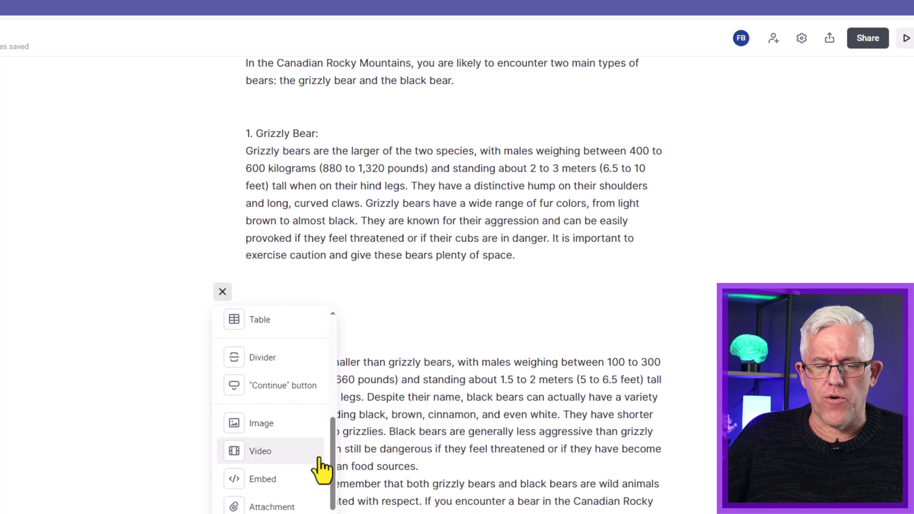
pyautogui.scroll(-1, 318, 459)
pyautogui.press('Escape')
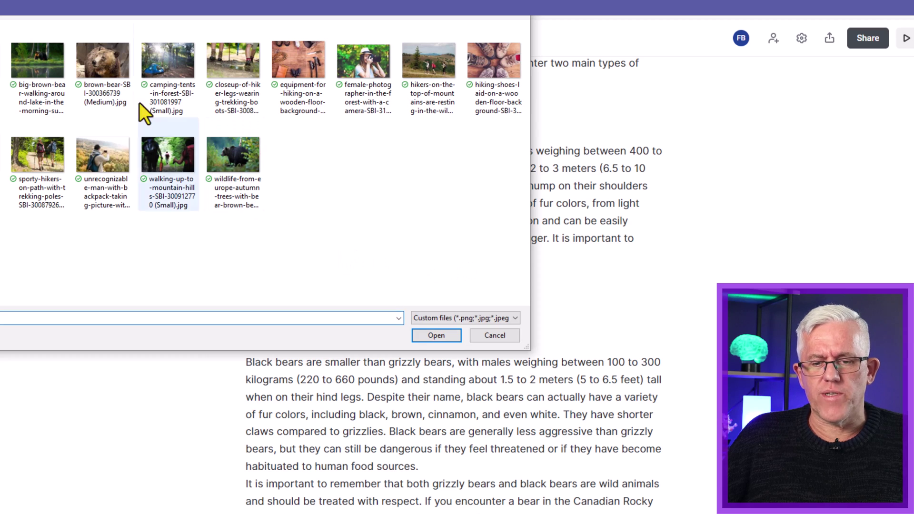
pyautogui.click(94, 62)
pyautogui.click(450, 335)
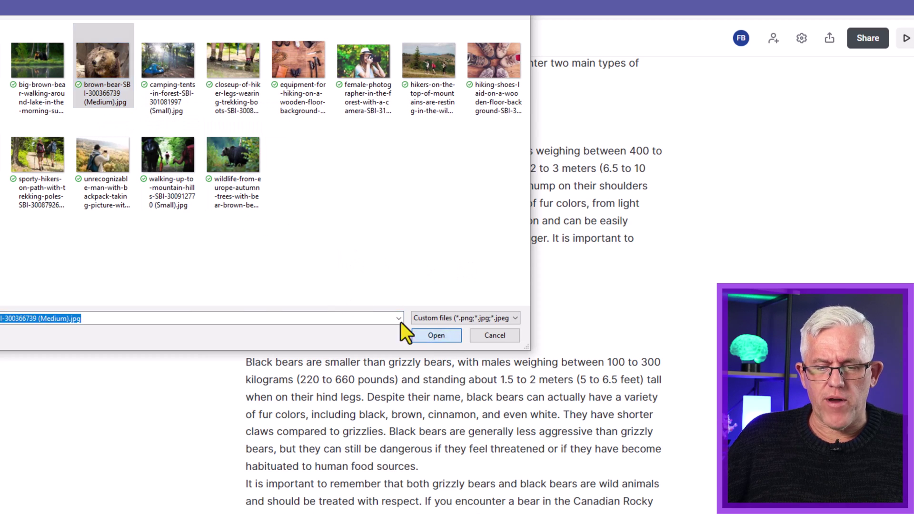
pyautogui.scroll(-3, 143, 338)
pyautogui.scroll(-3, 145, 334)
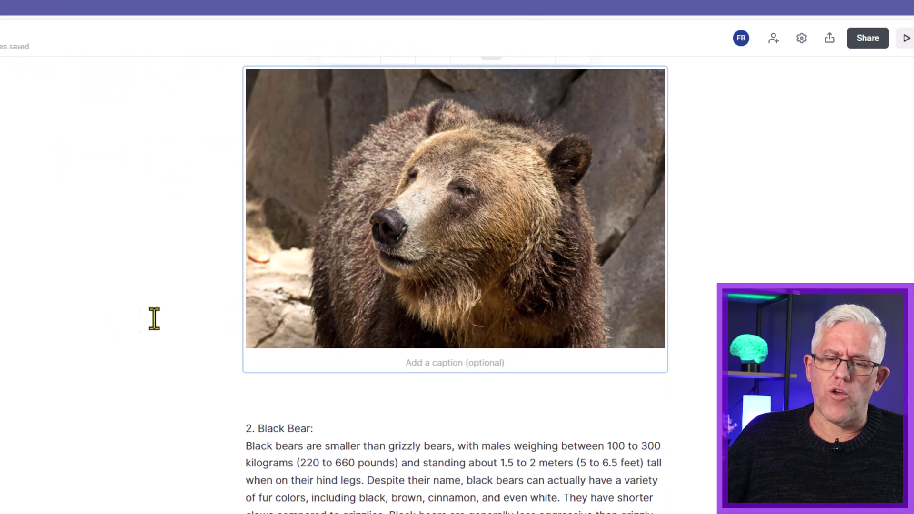
# Caption the brown bear photo 'Grizzly bears have humps'.
pyautogui.click(451, 373)
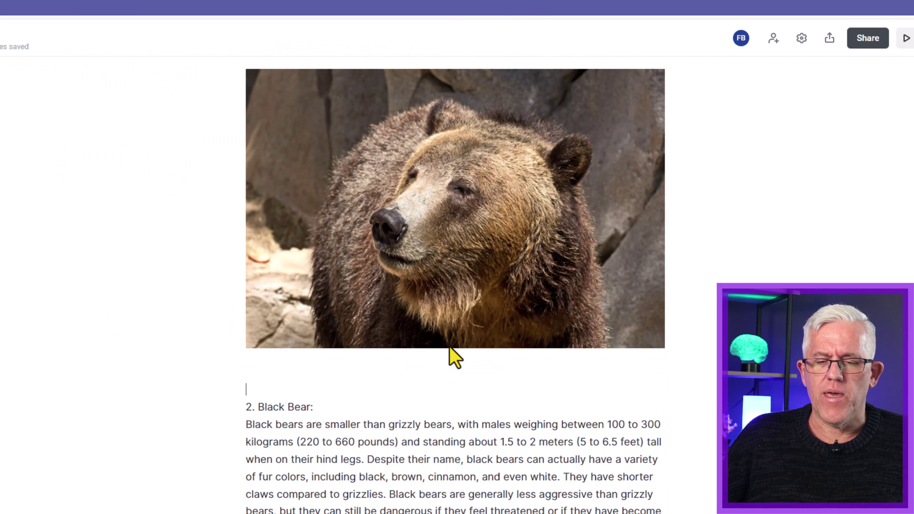
pyautogui.click(450, 344)
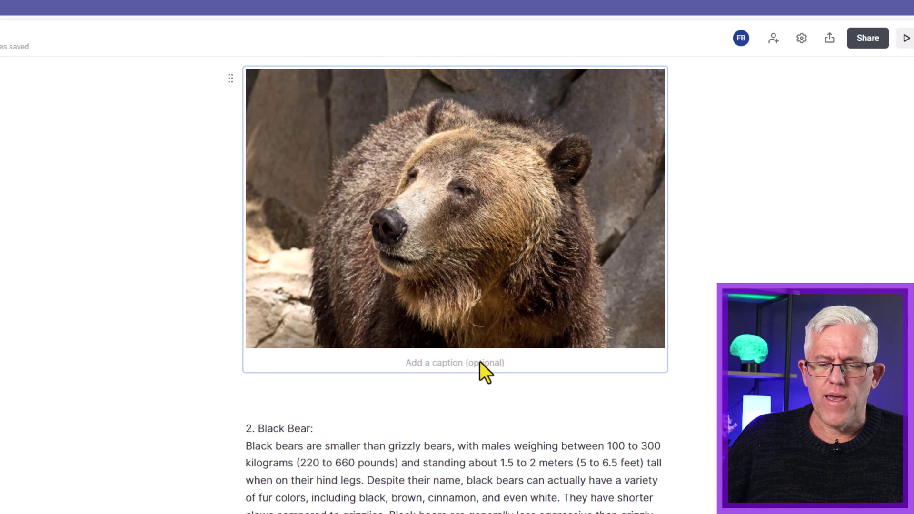
pyautogui.click(480, 363)
pyautogui.write('Grizz')
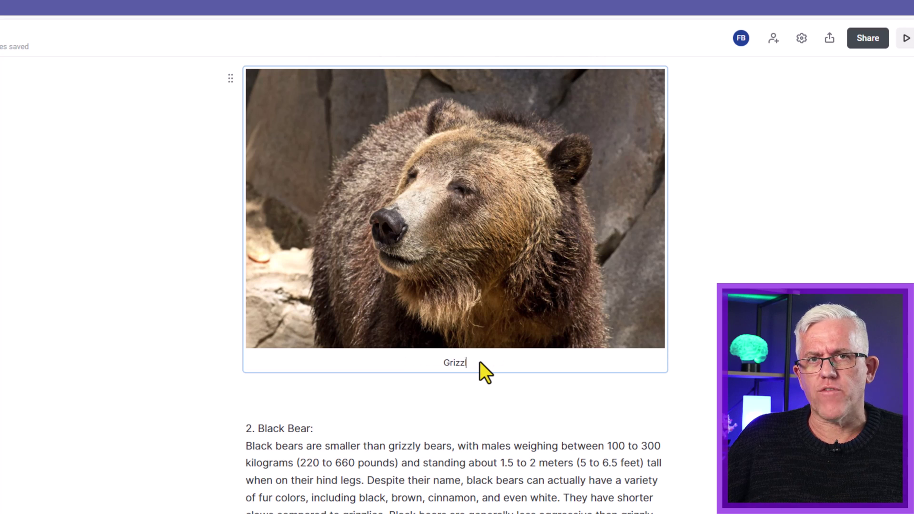
pyautogui.write('ly bears')
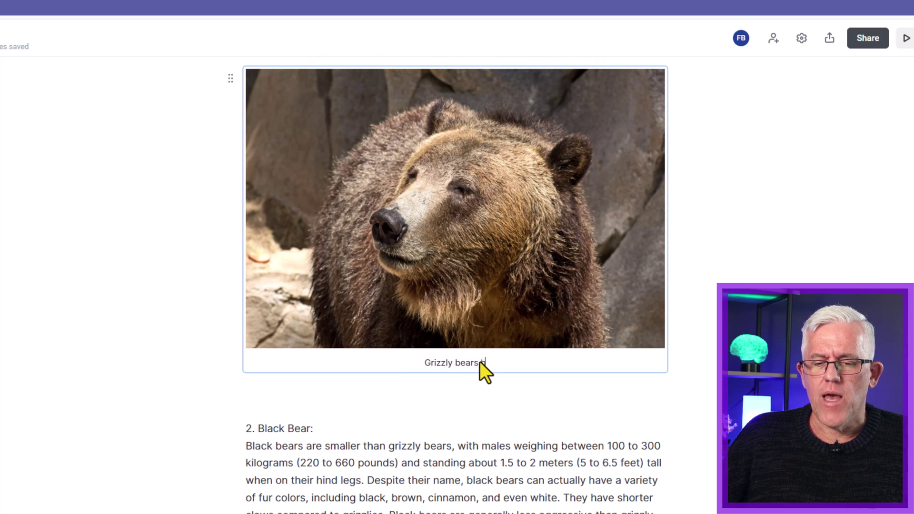
pyautogui.write(' have humps')
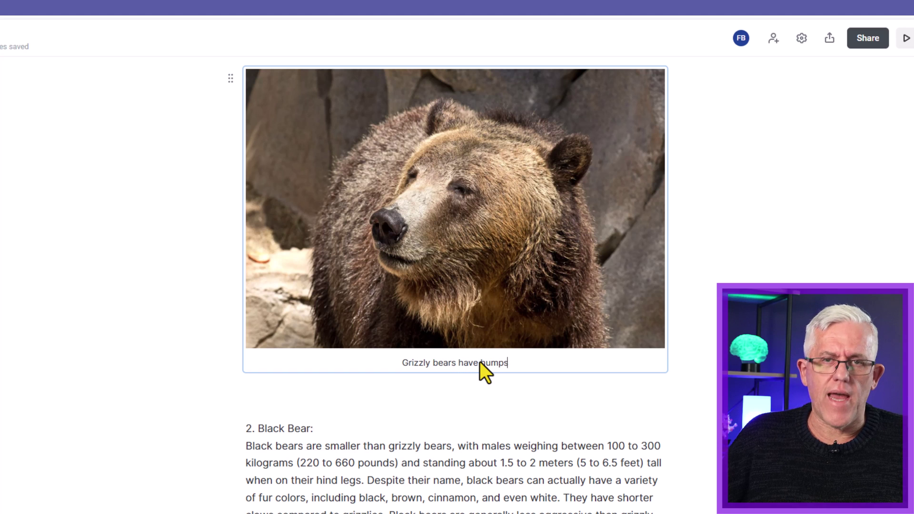
# Insert the black bear photo as an image block at the end of the chapter.
pyautogui.scroll(-8, 598, 402)
pyautogui.click(344, 326)
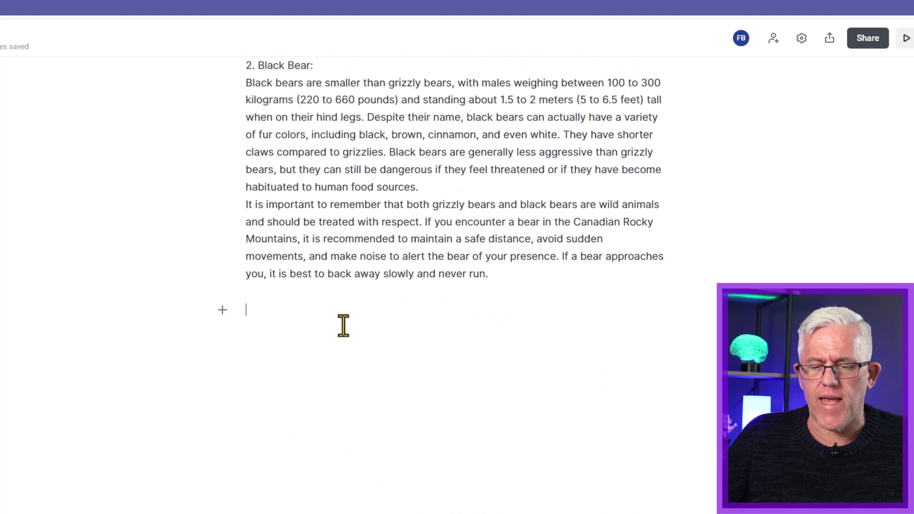
pyautogui.click(223, 313)
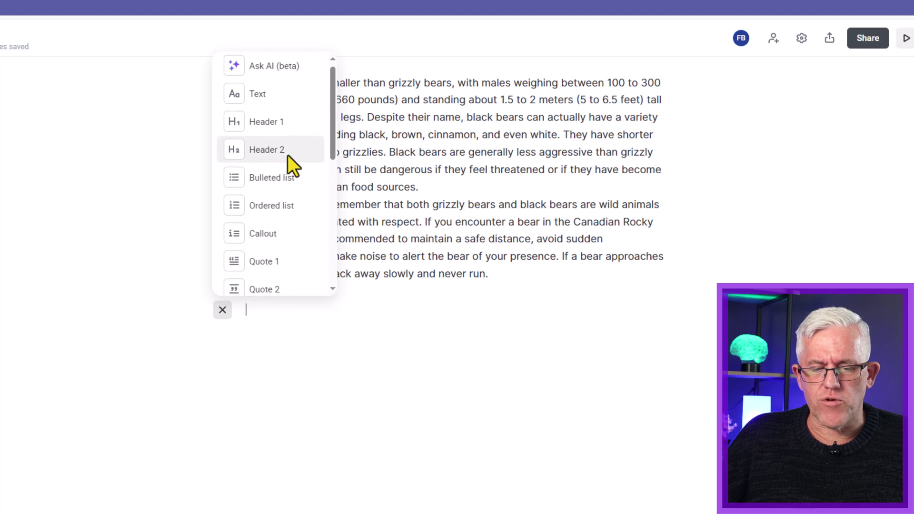
pyautogui.scroll(-3, 291, 162)
pyautogui.click(417, 353)
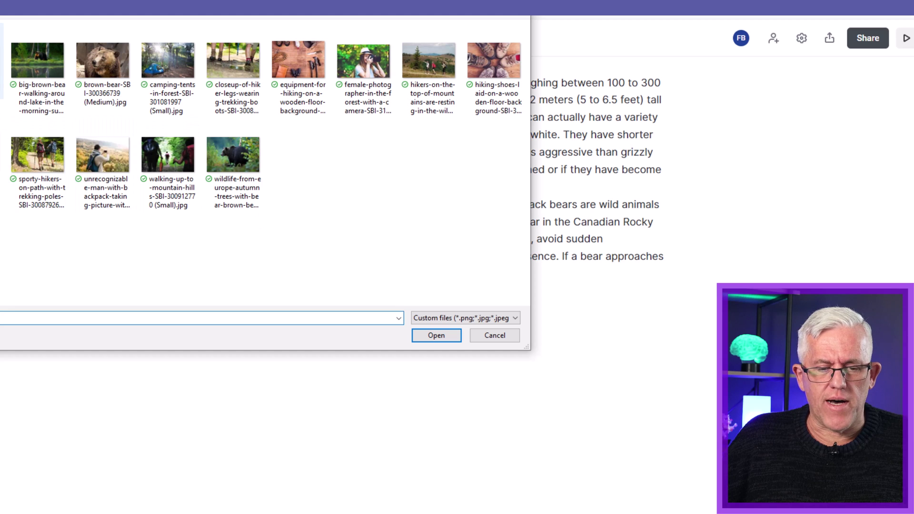
pyautogui.press('Escape')
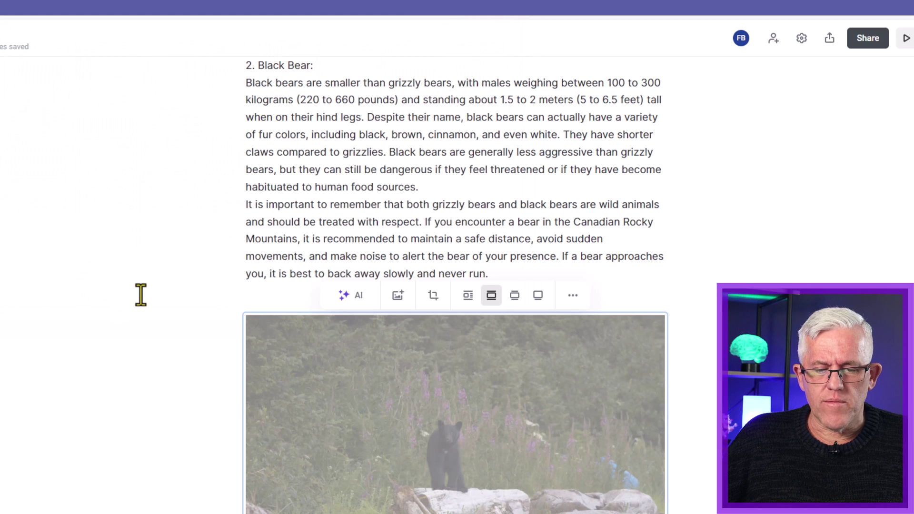
pyautogui.scroll(-2, 183, 380)
pyautogui.scroll(-3, 240, 372)
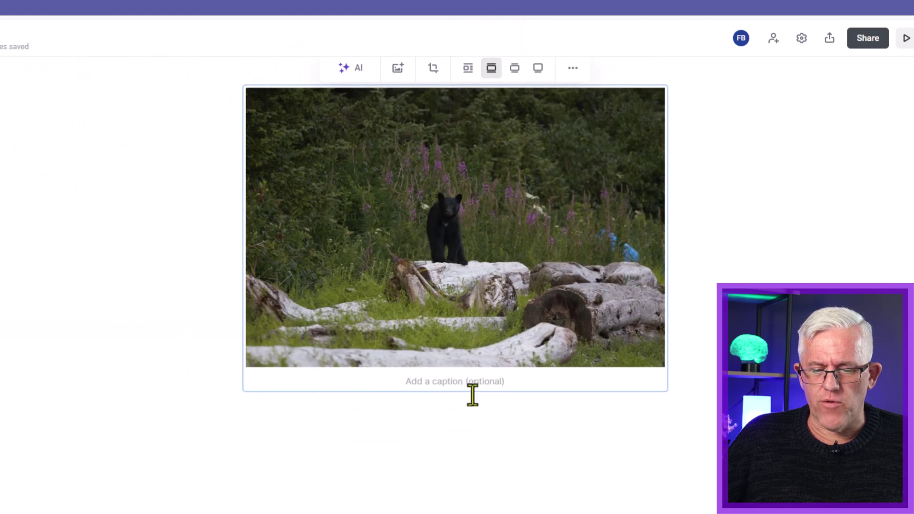
# Caption the black bear photo 'A bear that I saw on my hike'.
pyautogui.click(473, 388)
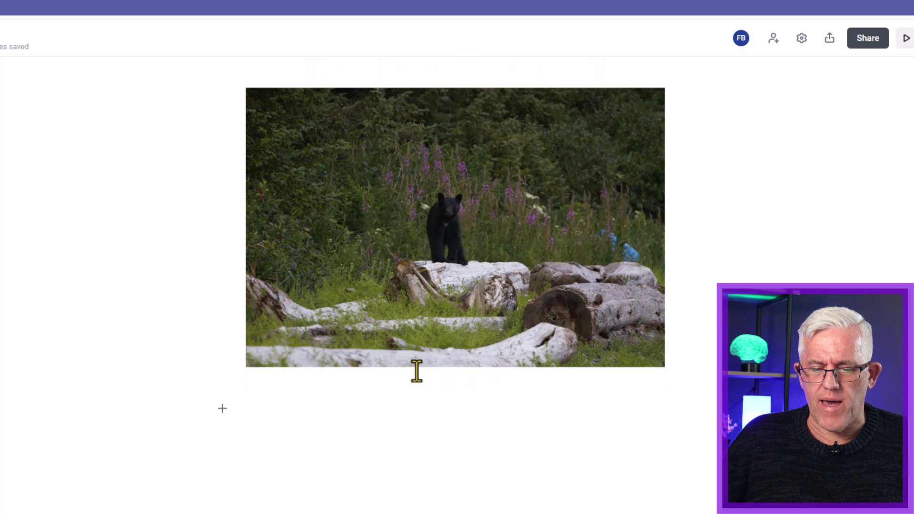
pyautogui.click(427, 333)
pyautogui.write('A')
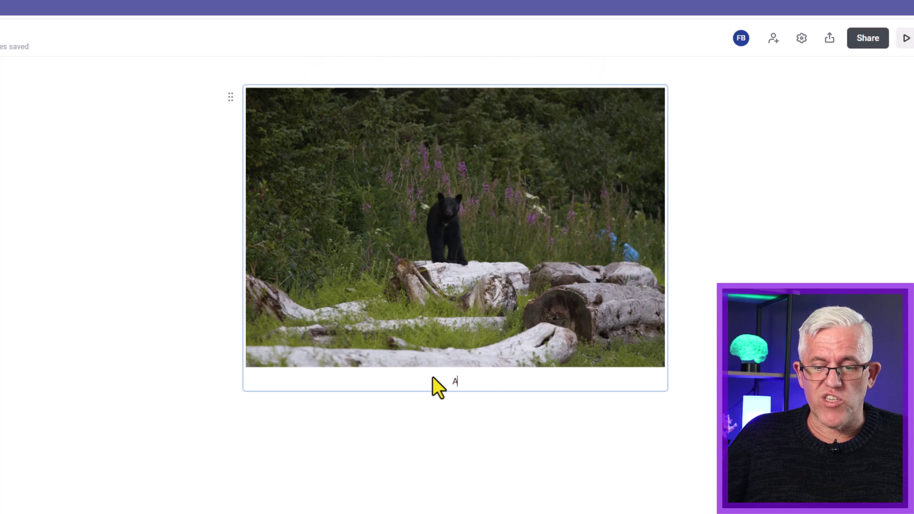
pyautogui.write(' bear that')
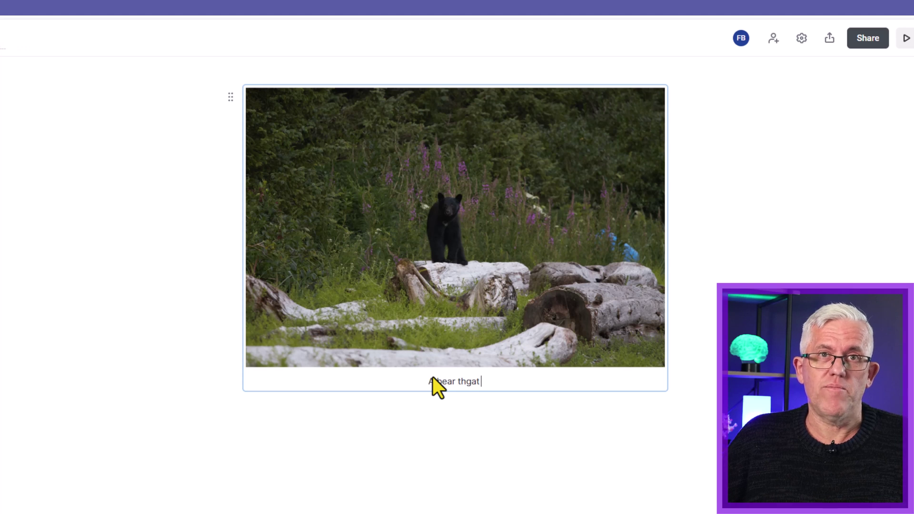
pyautogui.write(' I')
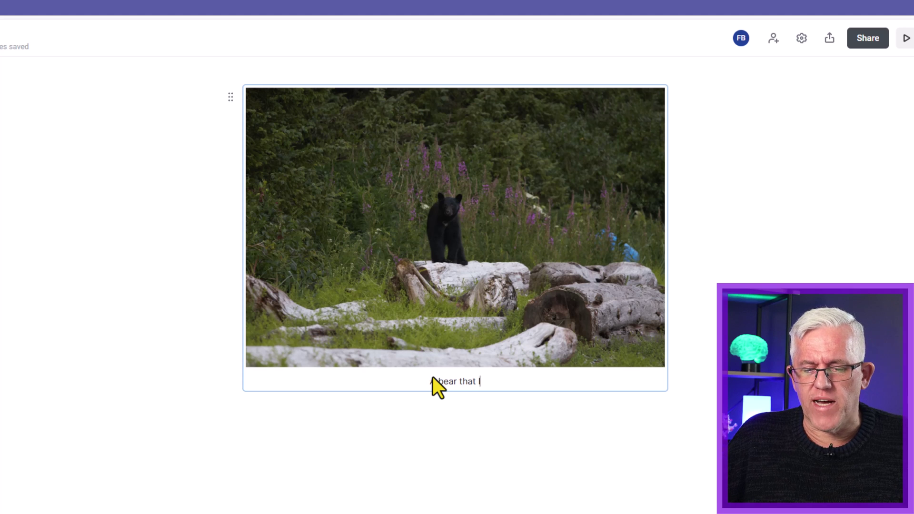
pyautogui.write(' saw')
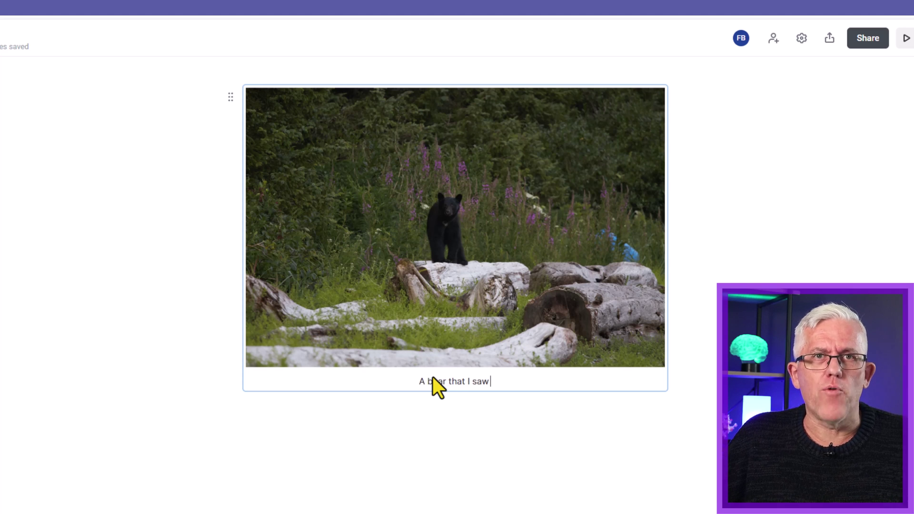
pyautogui.write(' on my hike!')
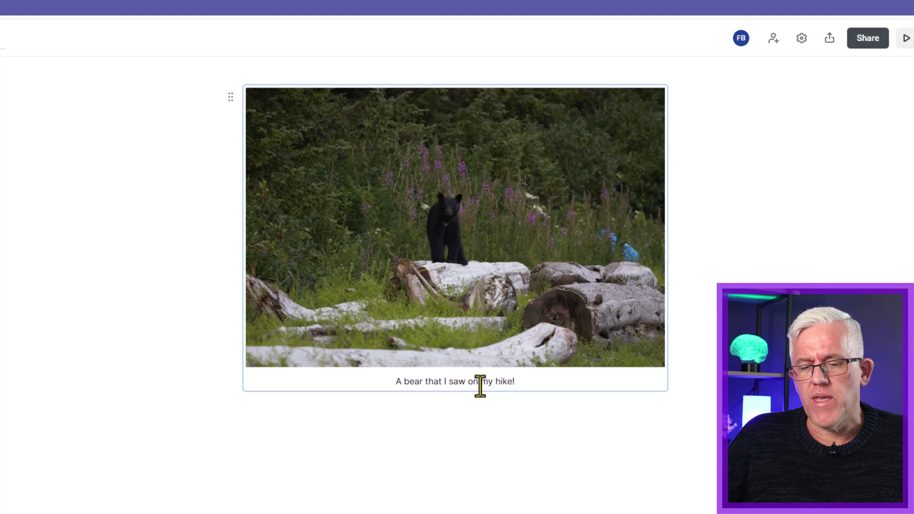
pyautogui.press('Return')
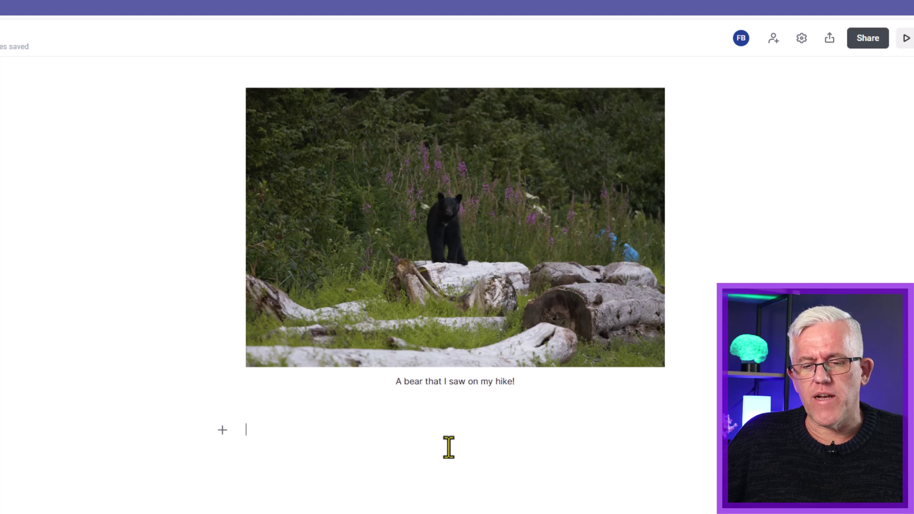
pyautogui.scroll(5, 141, 324)
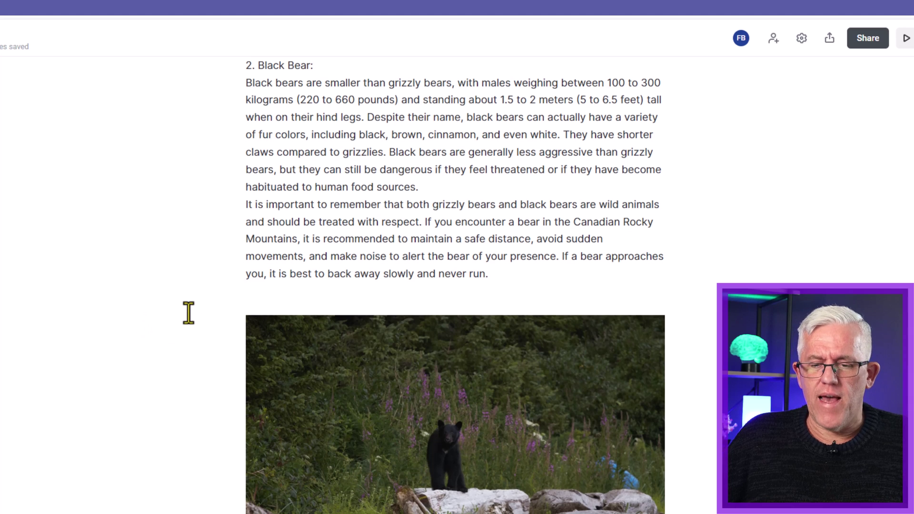
pyautogui.scroll(-2, 181, 312)
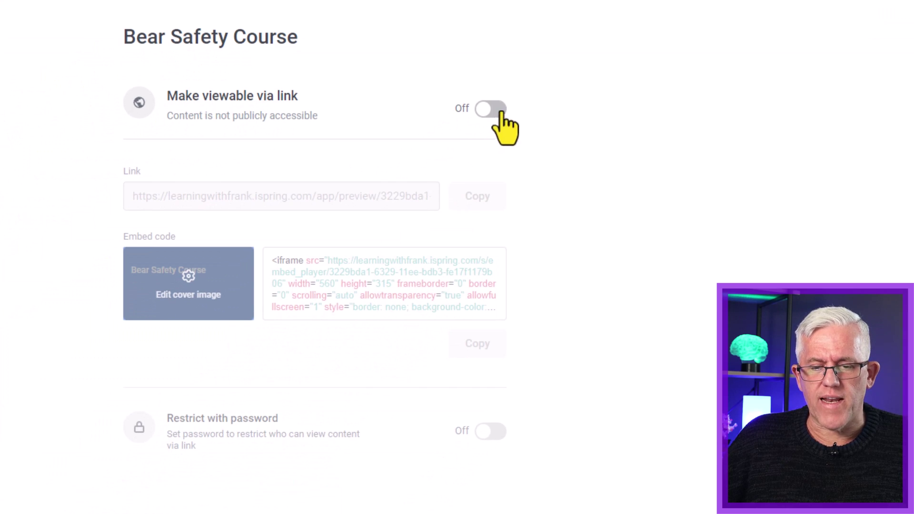
# Make the Bear Safety Course viewable via link and open the cover image settings.
pyautogui.click(496, 113)
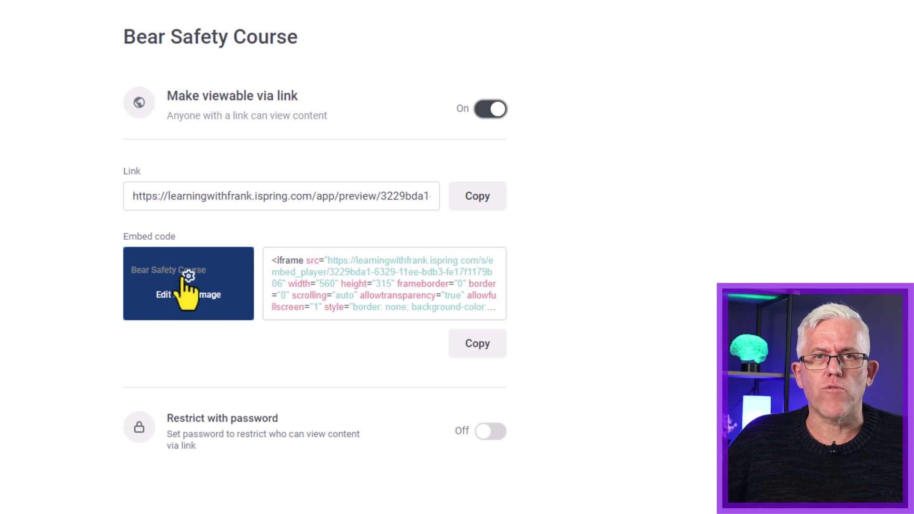
pyautogui.click(196, 290)
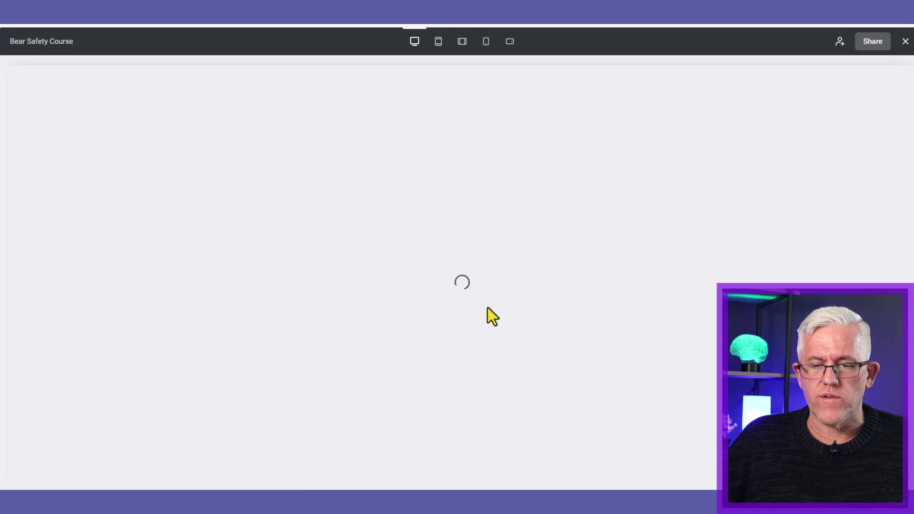
# Page through the preview to 'Why are there bears?', then reopen that chapter in the editor.
pyautogui.scroll(-10, 487, 315)
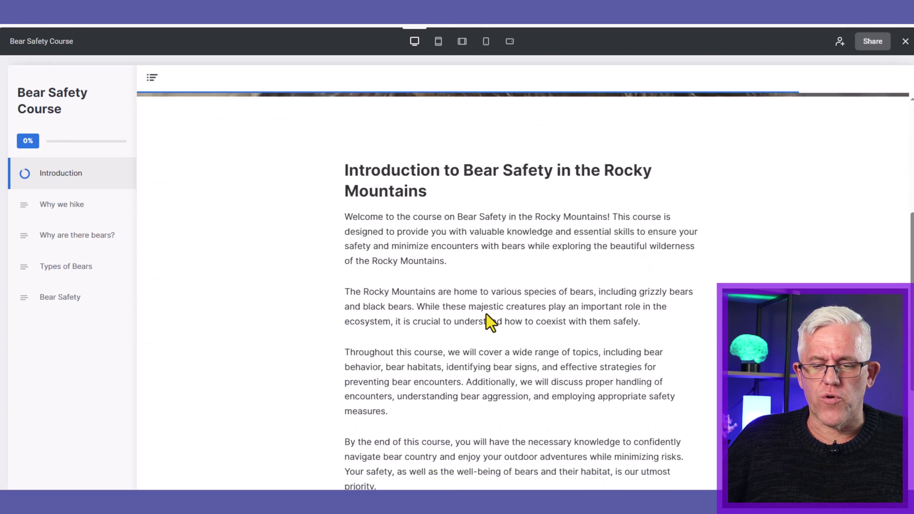
pyautogui.click(432, 418)
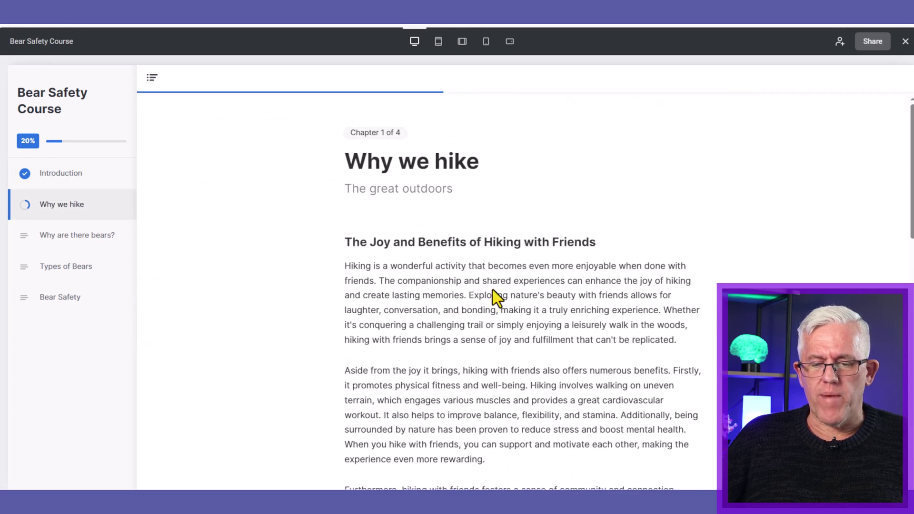
pyautogui.scroll(-5, 496, 298)
pyautogui.scroll(-10, 516, 249)
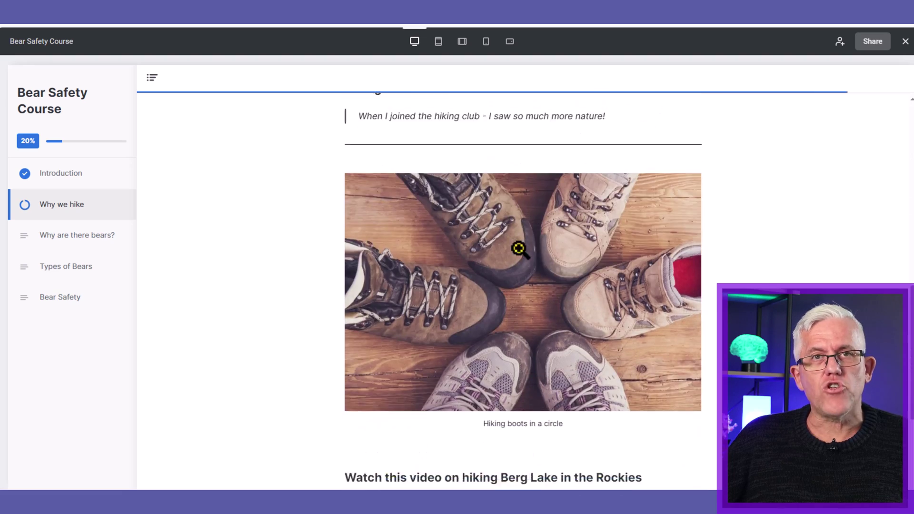
pyautogui.click(430, 431)
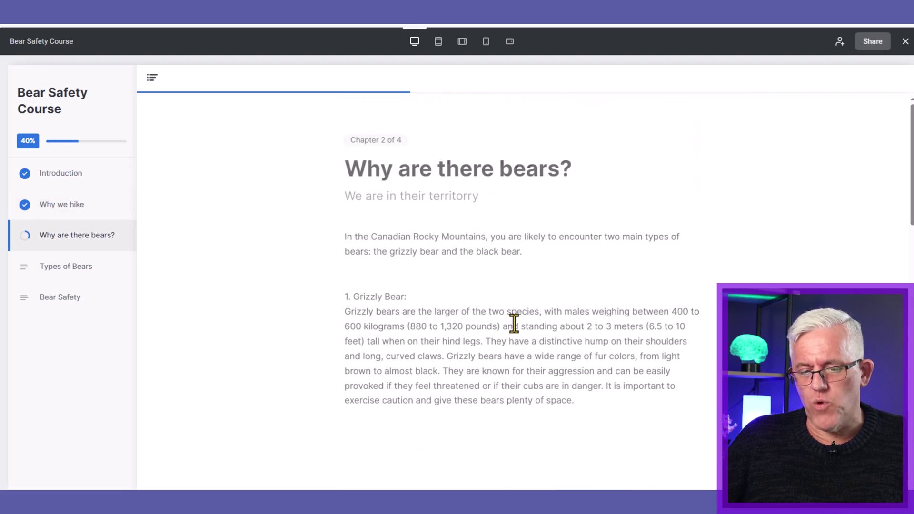
pyautogui.scroll(-5, 505, 302)
pyautogui.scroll(-15, 505, 301)
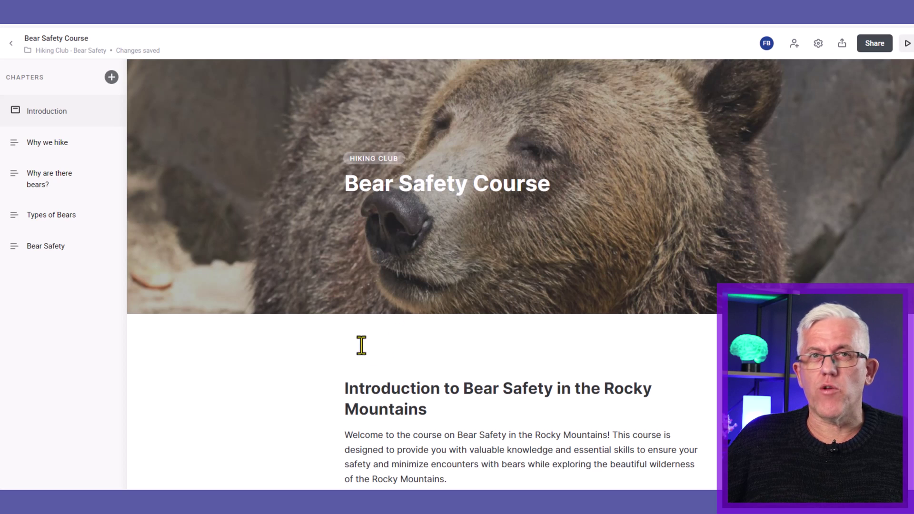
pyautogui.click(59, 215)
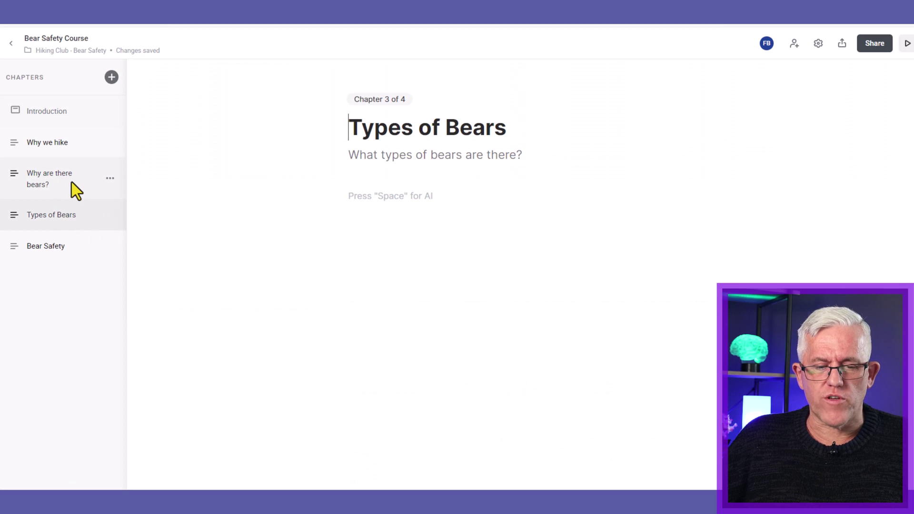
pyautogui.click(57, 179)
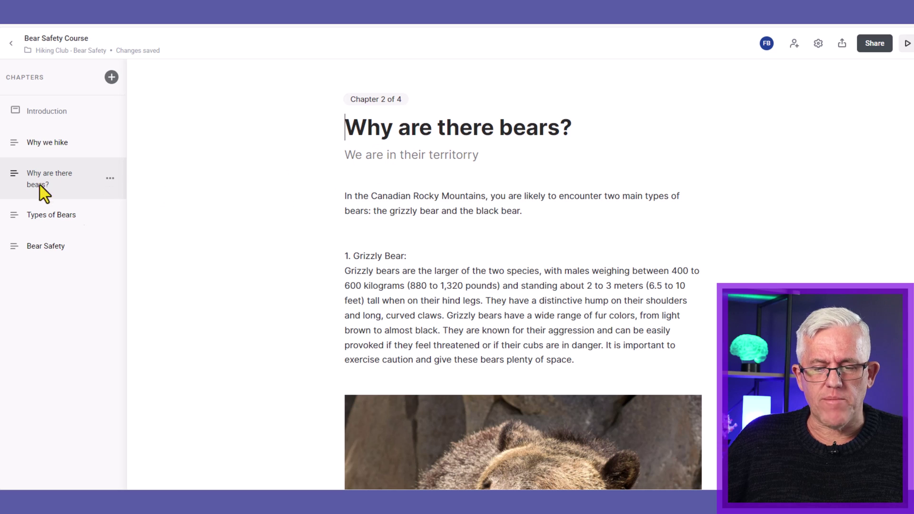
# Insert a quiz Exercise block into the empty Bear Safety chapter.
pyautogui.click(50, 245)
pyautogui.click(375, 239)
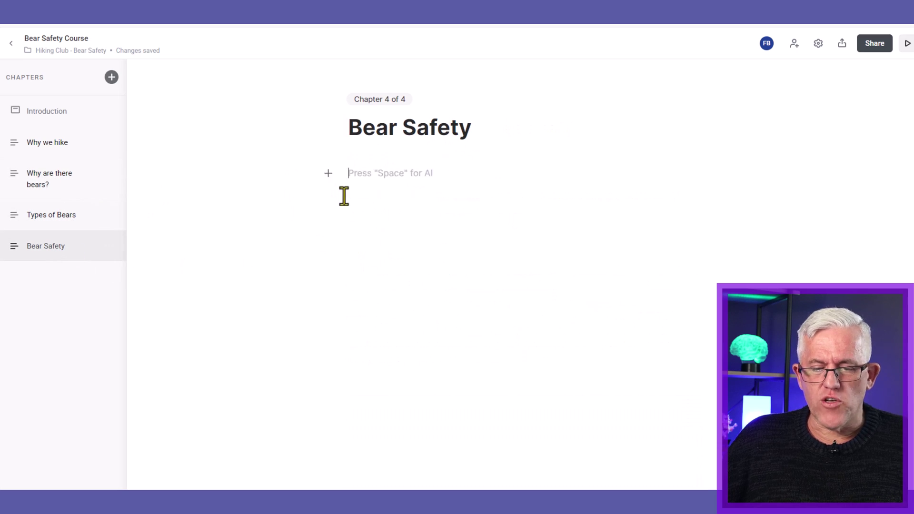
pyautogui.click(329, 175)
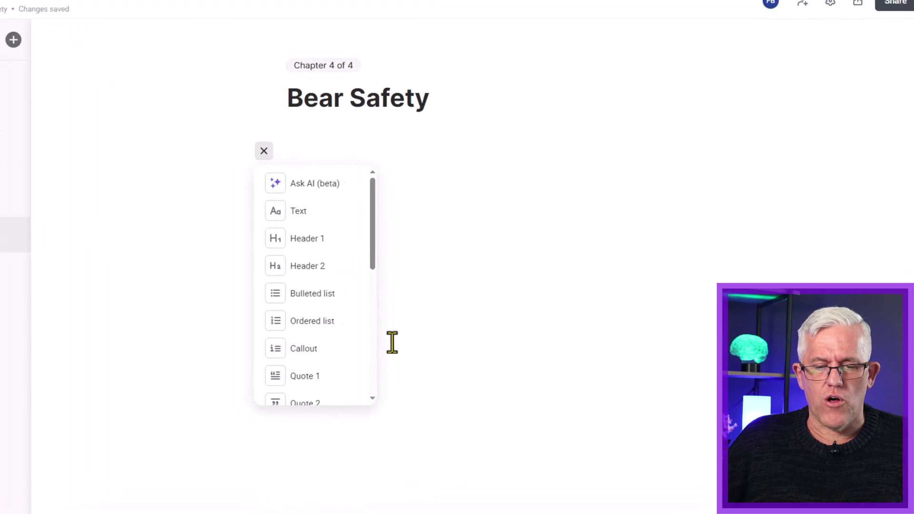
pyautogui.scroll(-5, 388, 339)
pyautogui.scroll(-3, 245, 347)
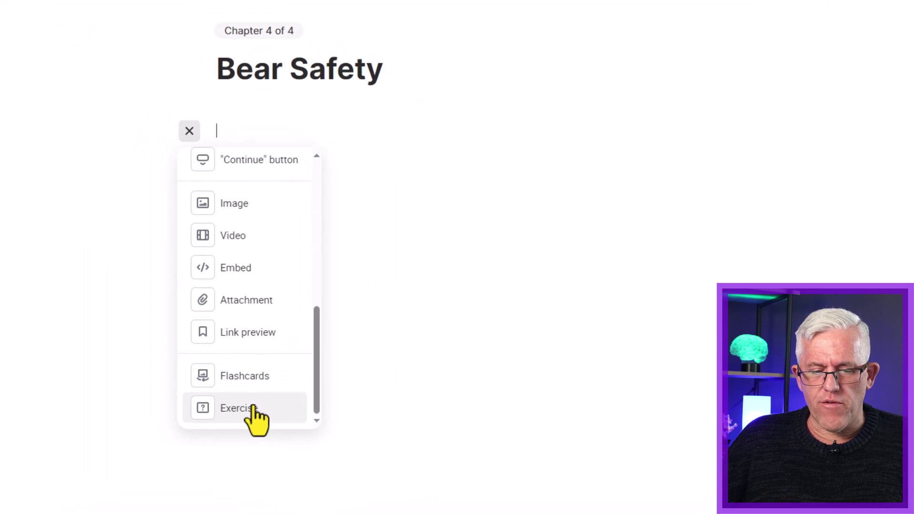
pyautogui.click(231, 410)
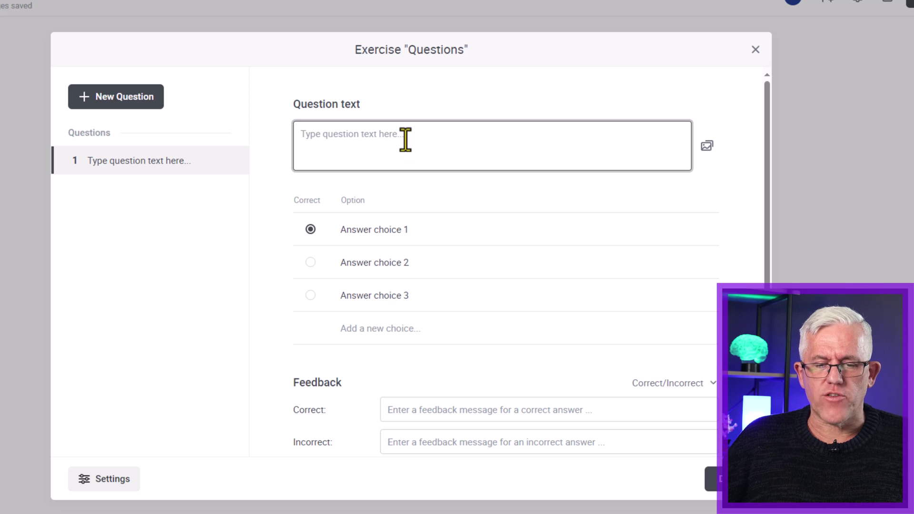
# Enter the question as 'Bear safety quiz' with a second line 'What should you do if you see a bear?'.
pyautogui.write('Bear')
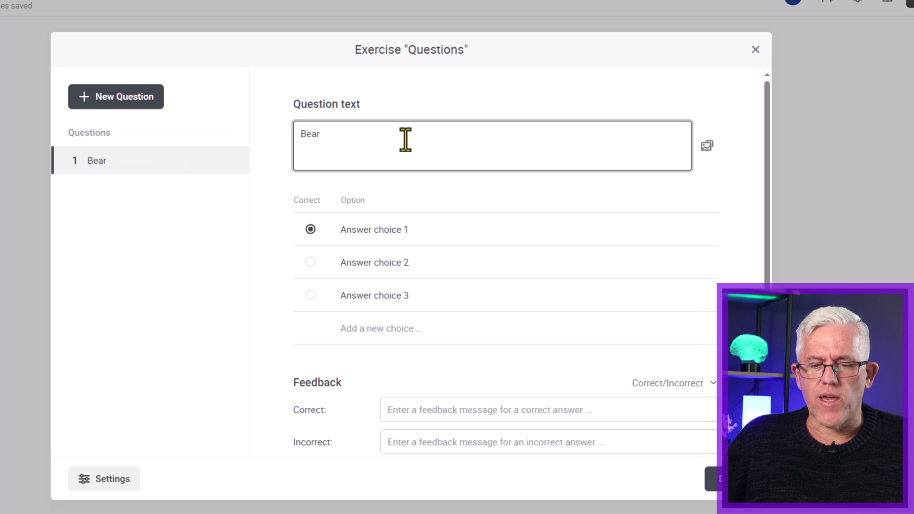
pyautogui.write(' safety q')
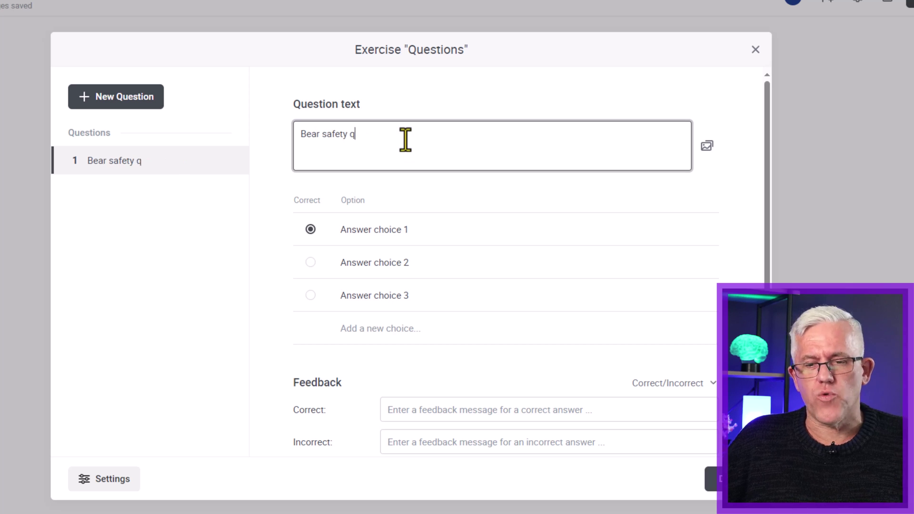
pyautogui.write('uiz')
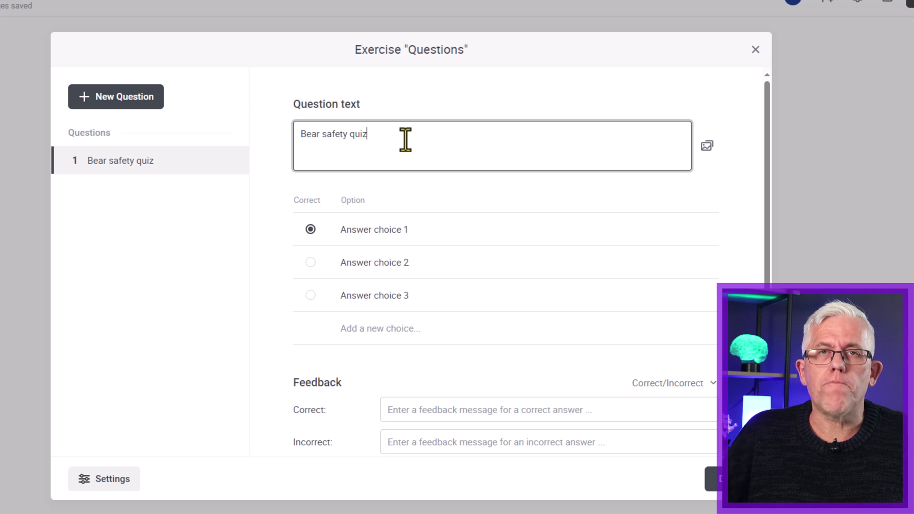
pyautogui.click(398, 231)
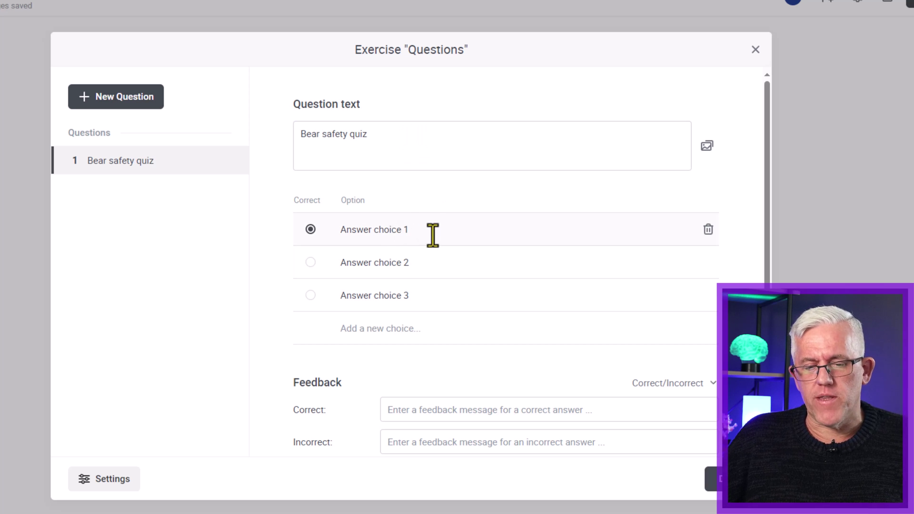
pyautogui.click(388, 135)
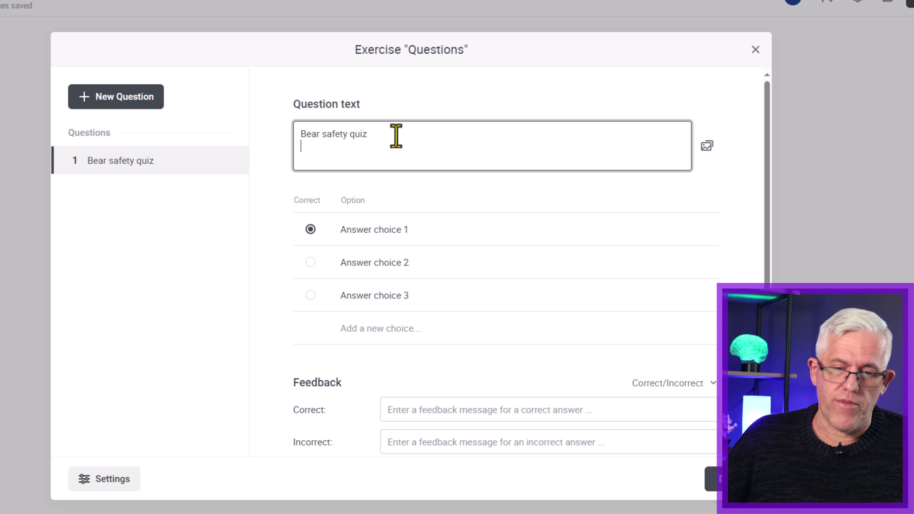
pyautogui.press('Return')
pyautogui.write('What shou')
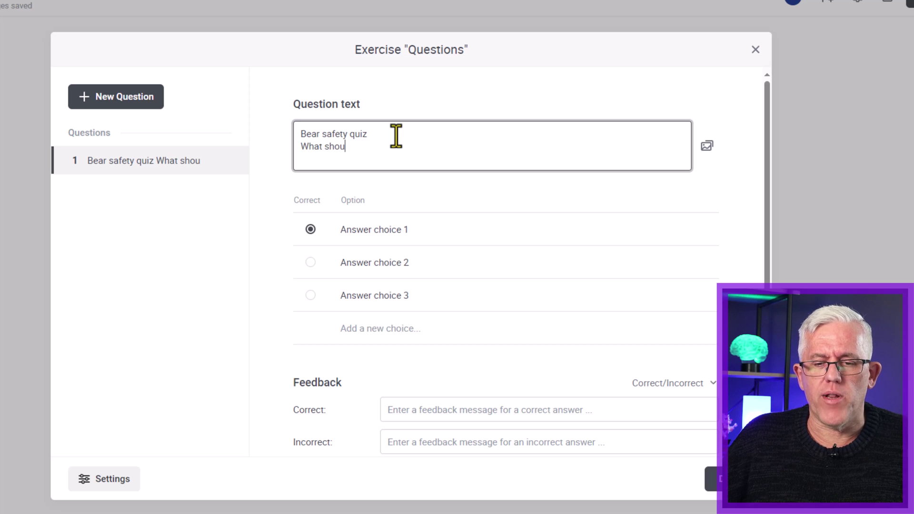
pyautogui.write('ld you d')
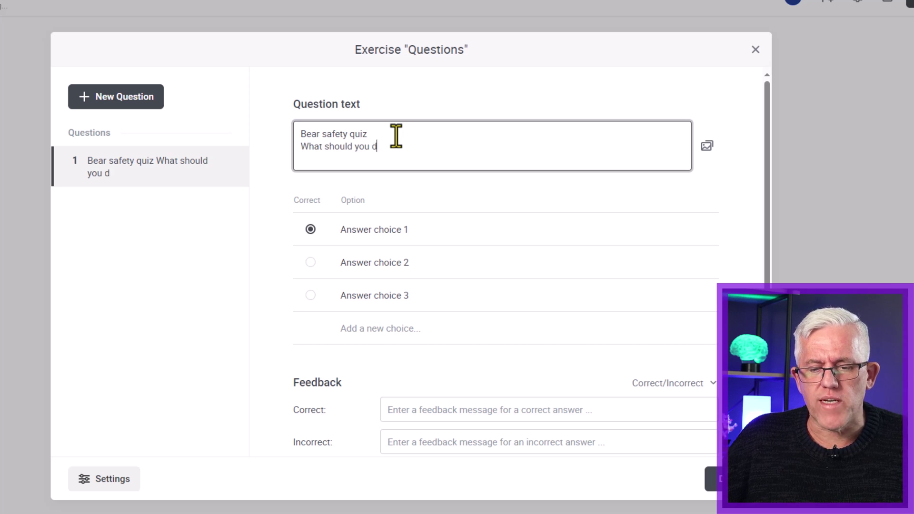
pyautogui.write('o if you s')
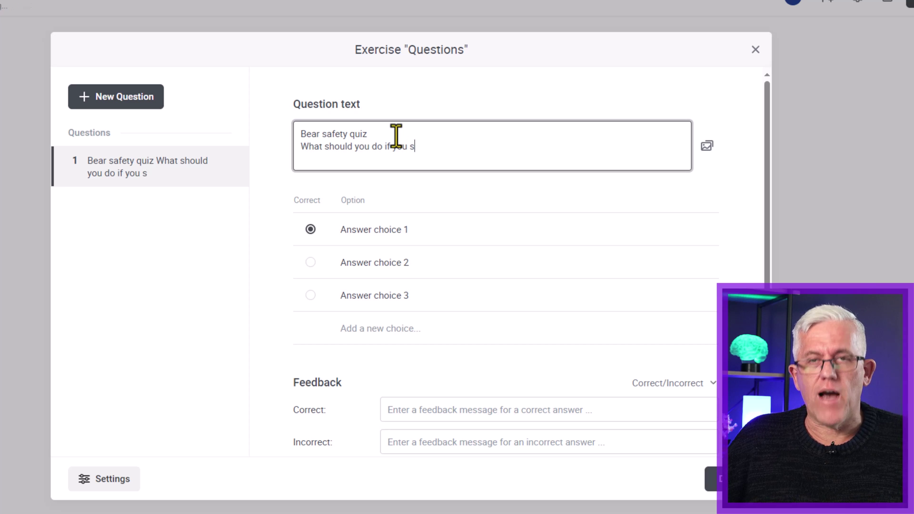
pyautogui.write('ee a bear?')
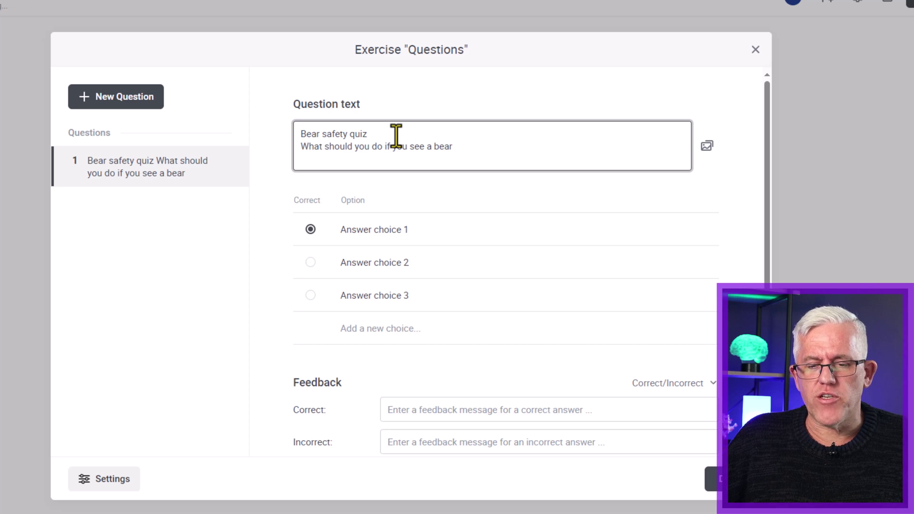
pyautogui.click(377, 230)
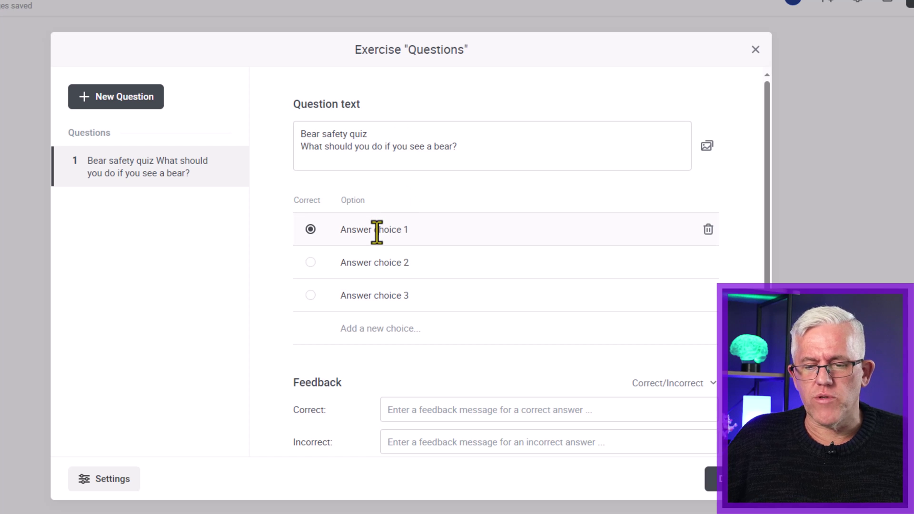
# Replace the first three answer choices with Run, Attack it first and Make noise.
pyautogui.write('Ri')
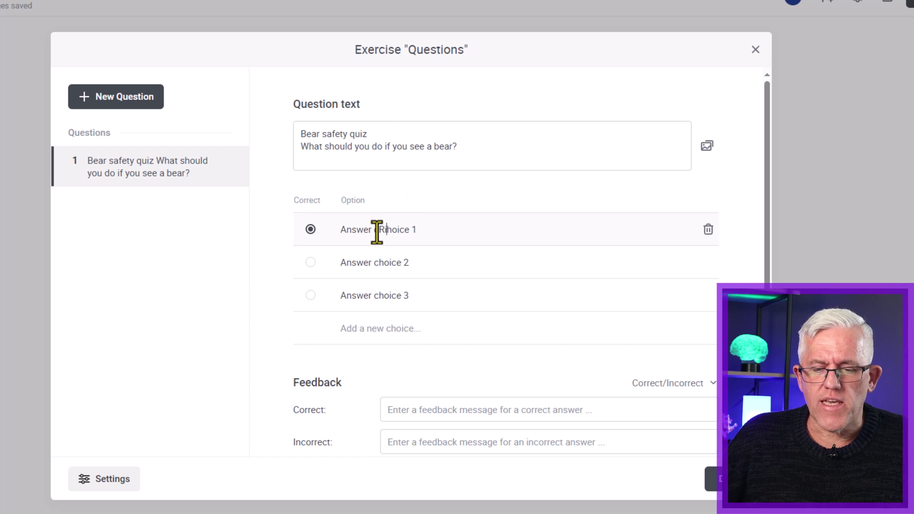
pyautogui.click(430, 233)
pyautogui.tripleClick(430, 234)
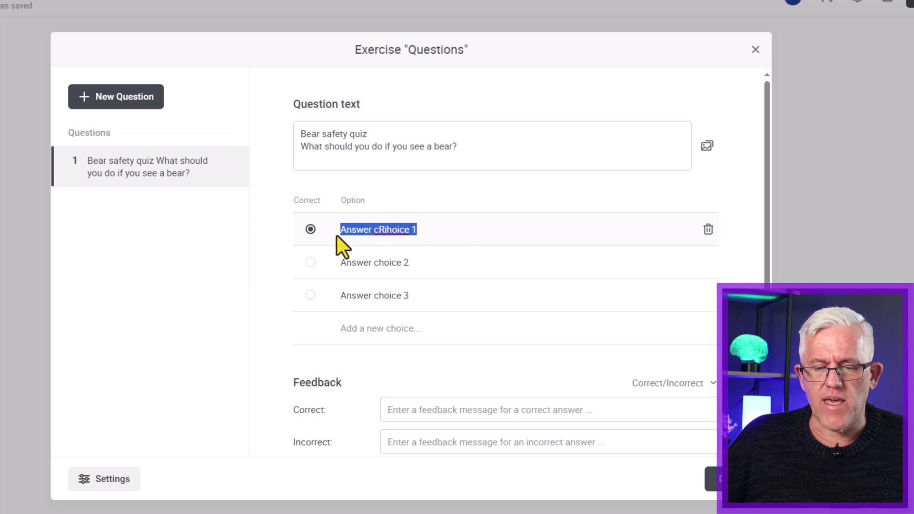
pyautogui.write('Run')
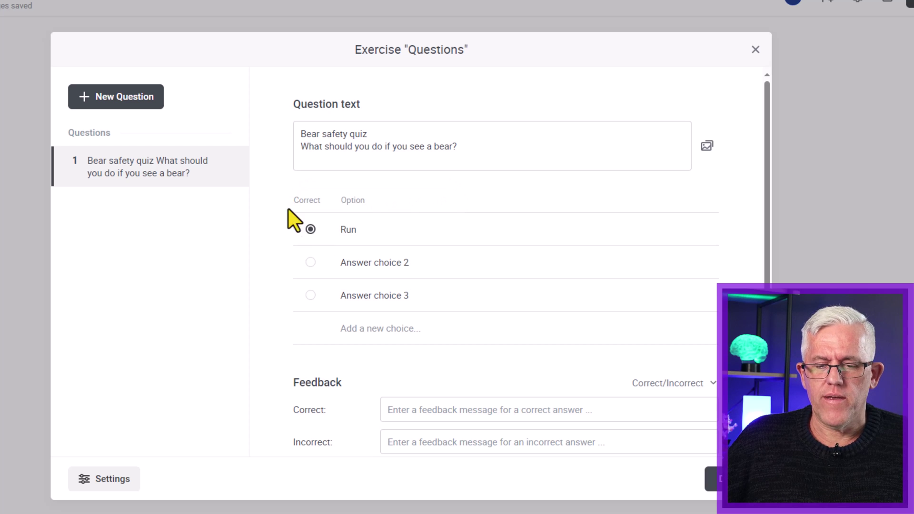
pyautogui.click(419, 265)
pyautogui.moveTo(419, 266); pyautogui.dragTo(301, 248)
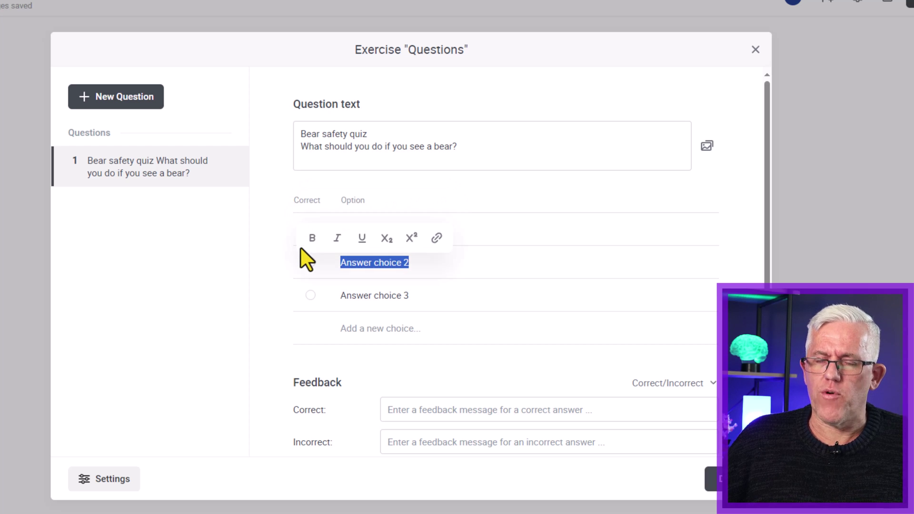
pyautogui.write('Attack it first')
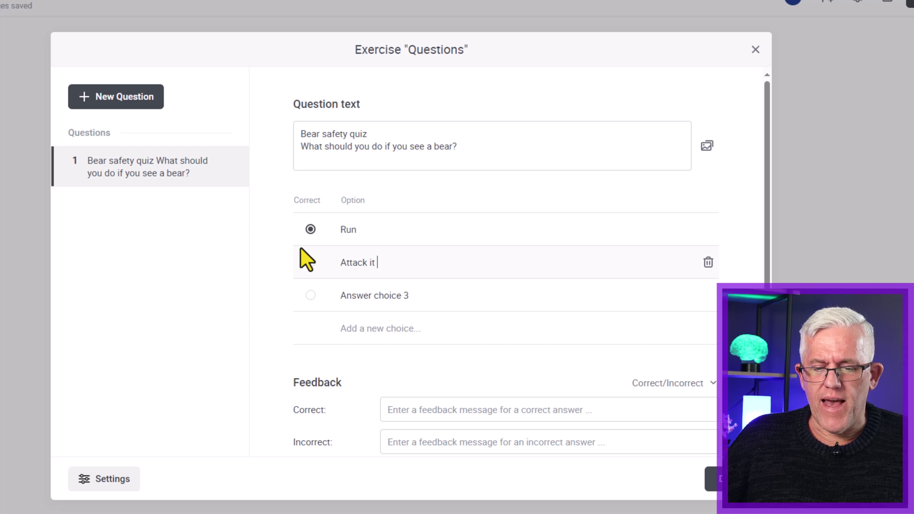
pyautogui.tripleClick(429, 299)
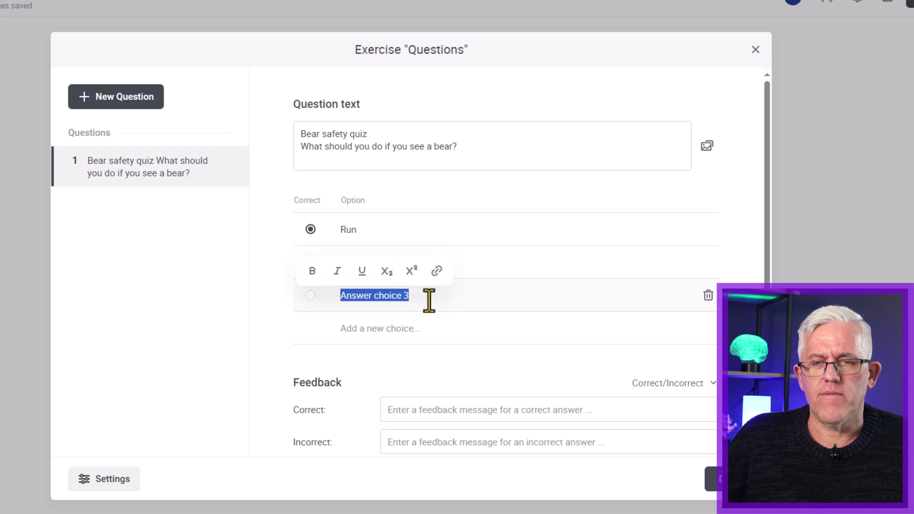
pyautogui.write('Make noise')
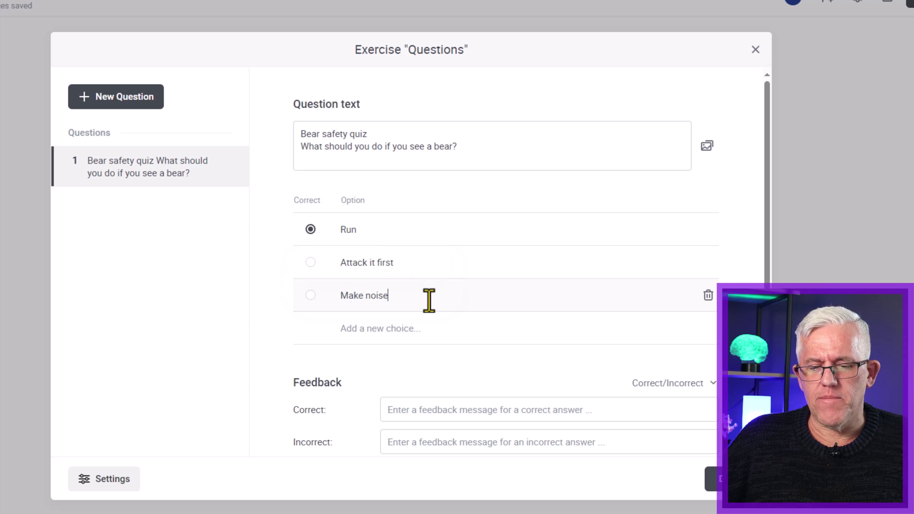
# Add a fourth choice 'Stay Calm' and mark it as the correct answer.
pyautogui.click(423, 329)
pyautogui.write('Stay')
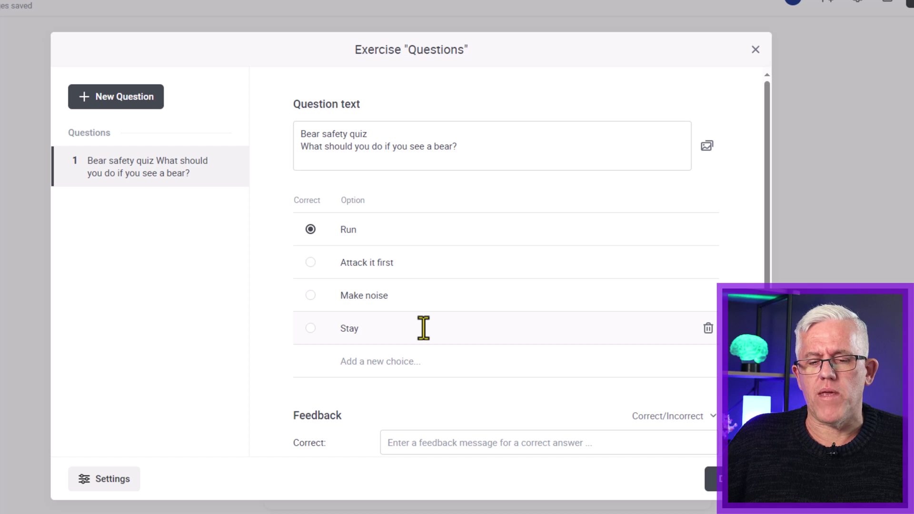
pyautogui.write(' Calm')
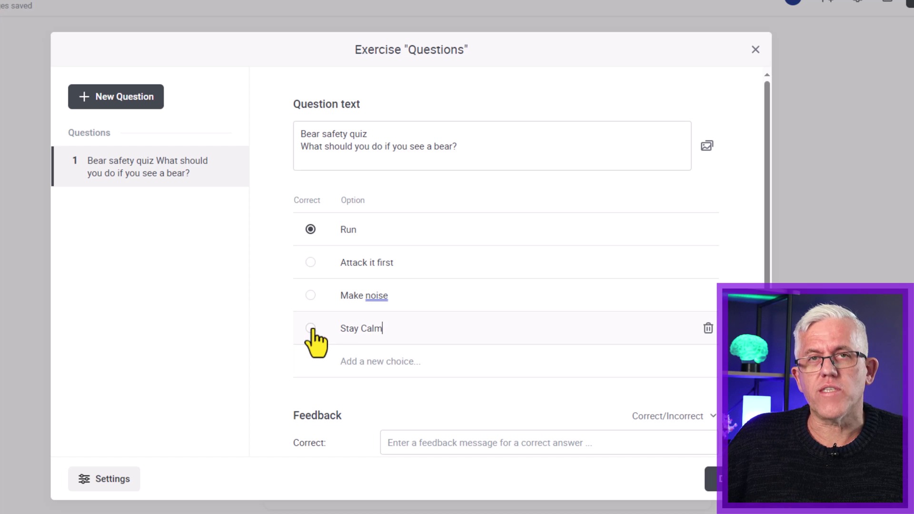
pyautogui.click(310, 329)
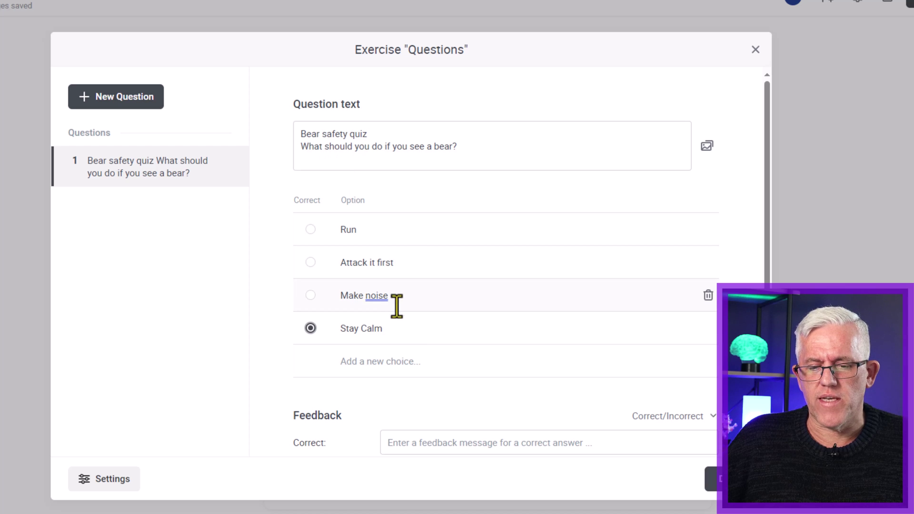
# Set the correct-answer feedback to 'Yes - first stay calm and assess the situation'.
pyautogui.scroll(-1, 439, 400)
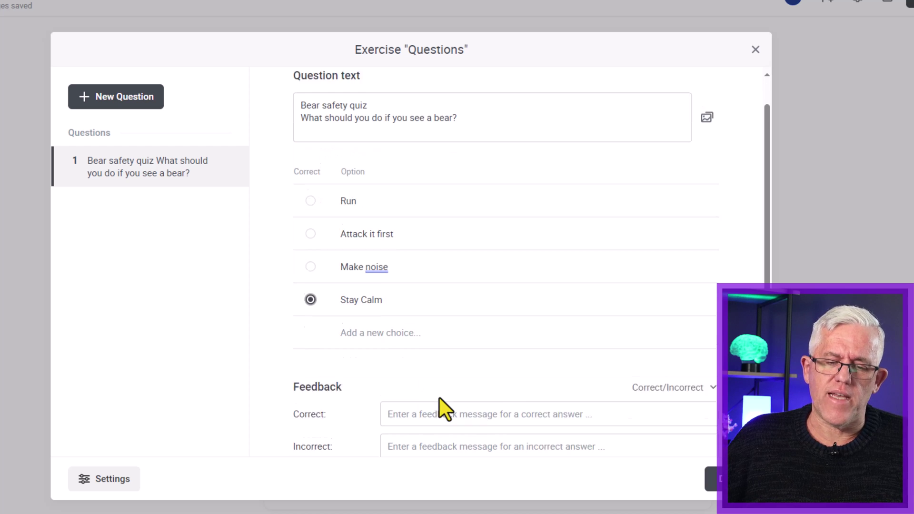
pyautogui.click(455, 390)
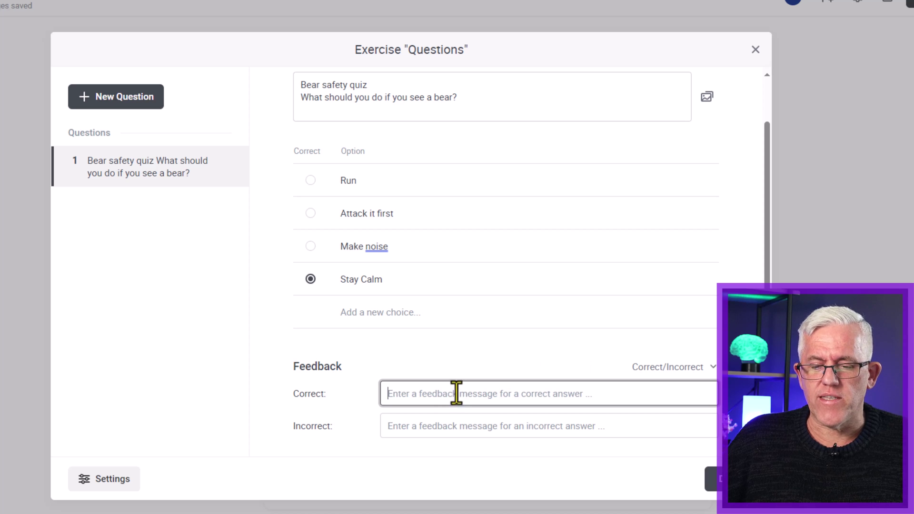
pyautogui.write('Yes')
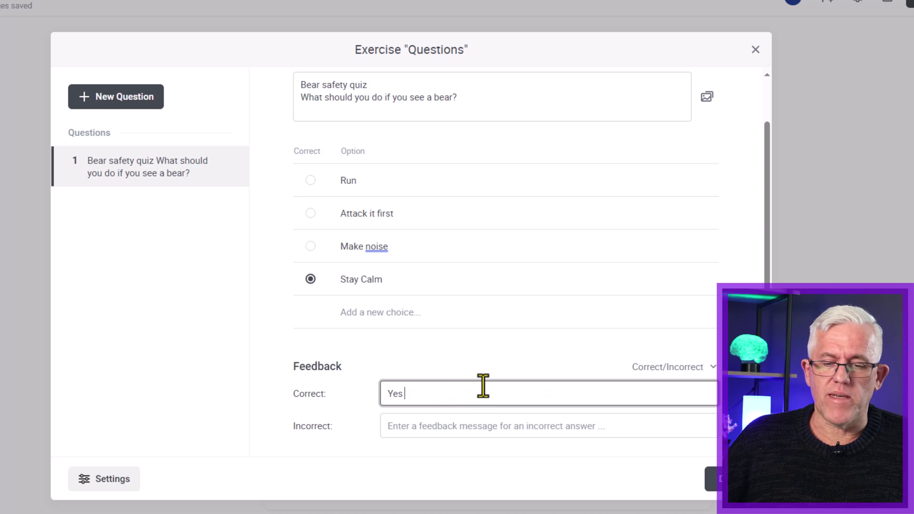
pyautogui.write(' - first ')
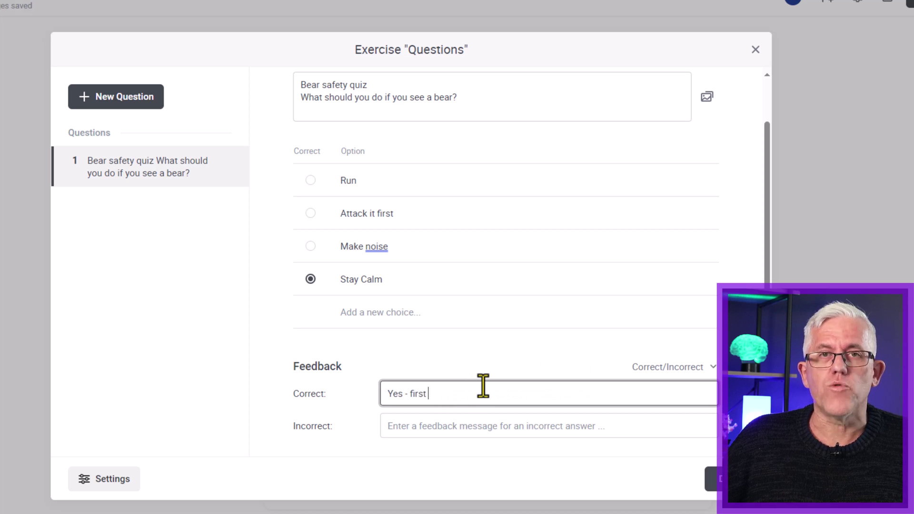
pyautogui.write('stay calm and ass')
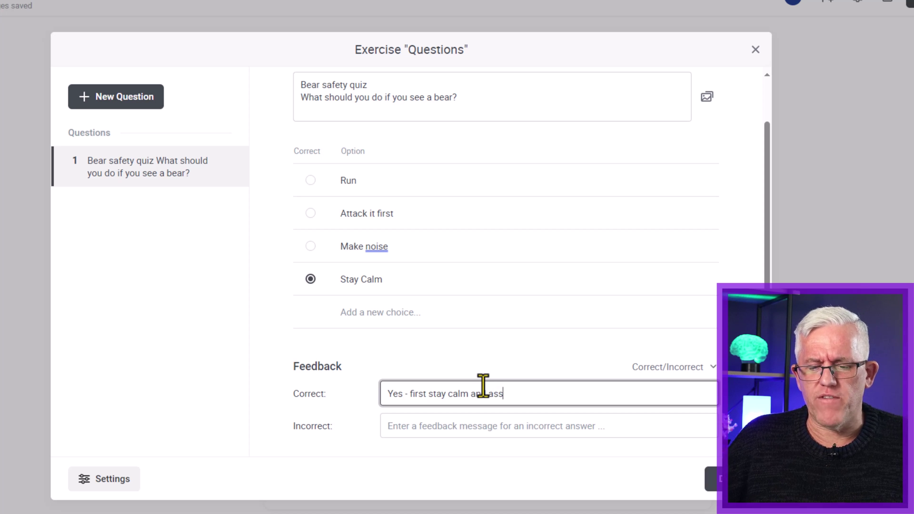
pyautogui.write('ess the situation')
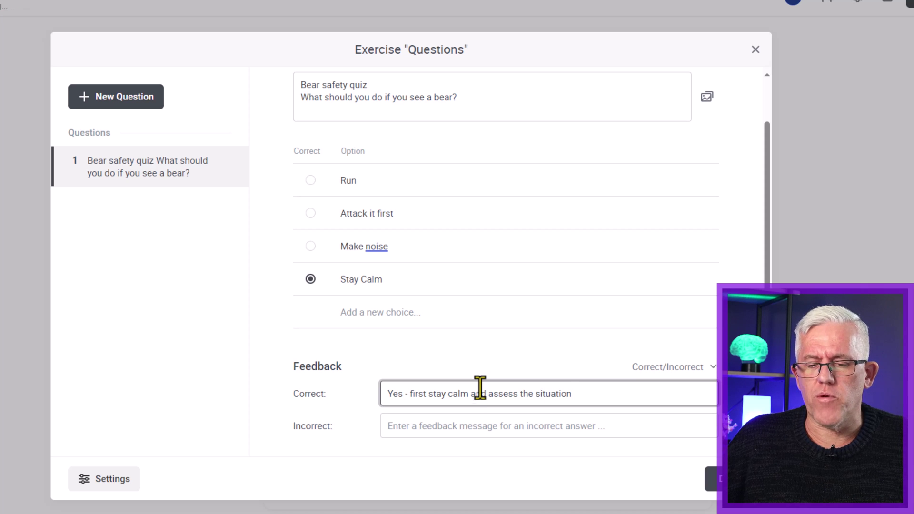
# Set the incorrect-answer feedback to 'Try again'.
pyautogui.click(465, 426)
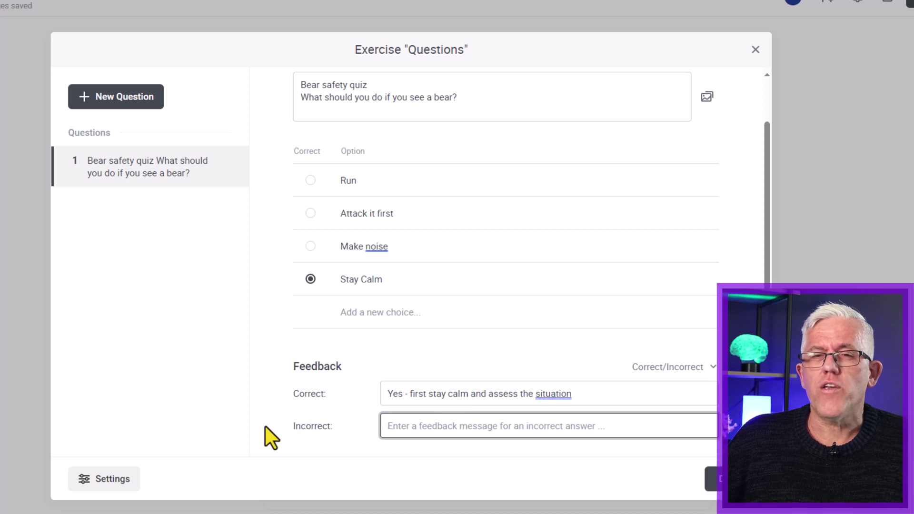
pyautogui.write('Try ')
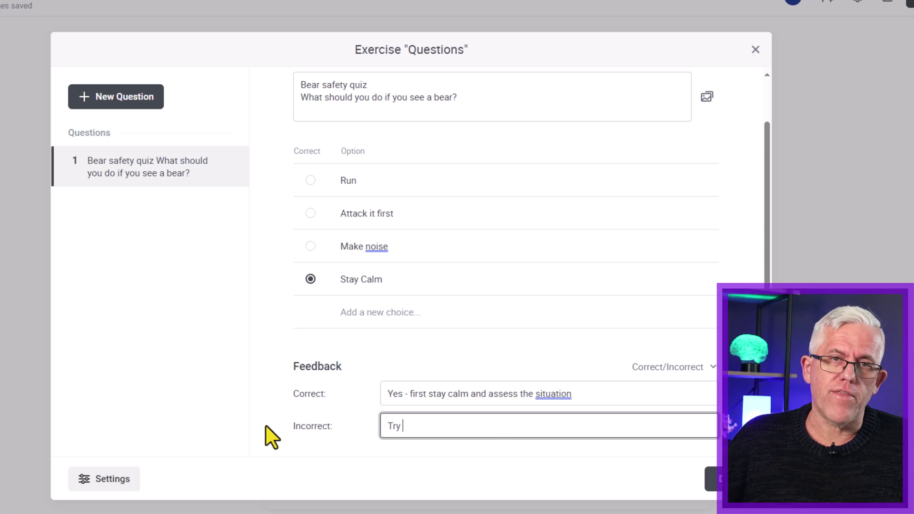
pyautogui.write('atain')
pyautogui.press('BackSpace')
pyautogui.press('BackSpace')
pyautogui.press('BackSpace')
pyautogui.press('BackSpace')
pyautogui.write('gain')
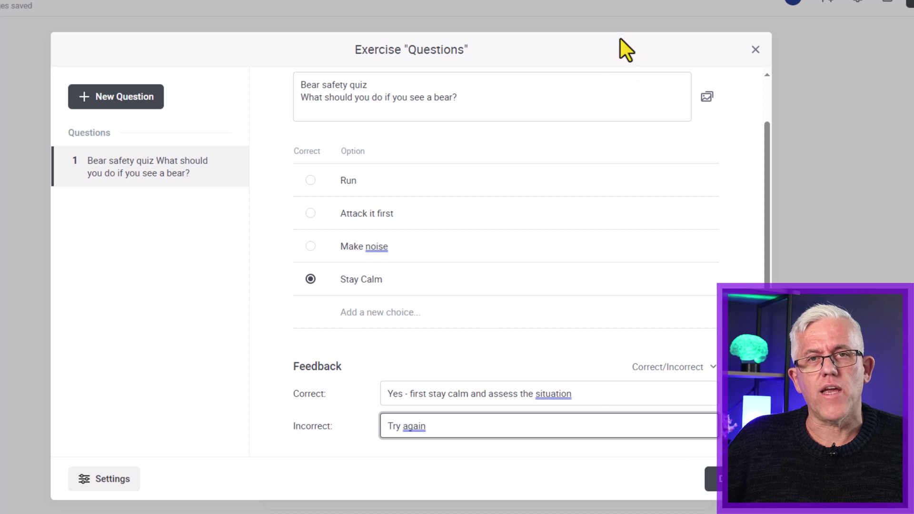
pyautogui.click(589, 46)
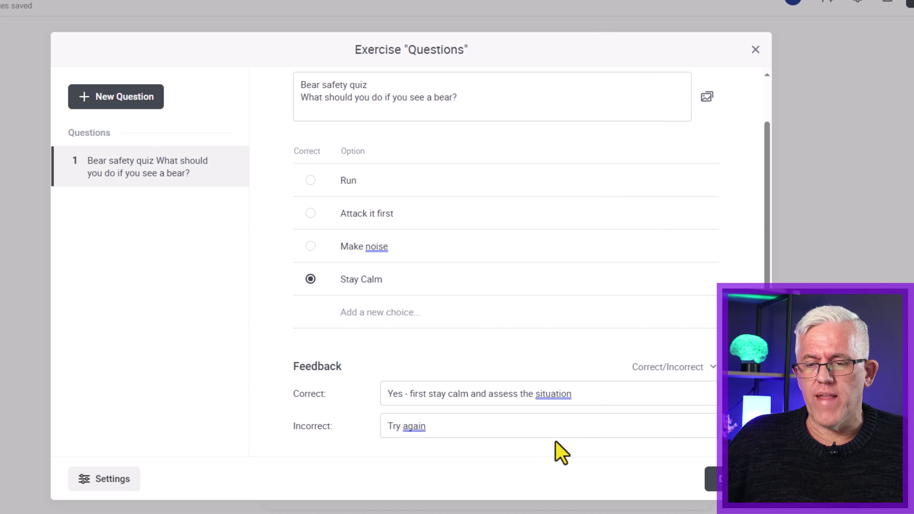
# Close the quiz editor and submit Stay Calm as the answer in the preview.
pyautogui.click(713, 479)
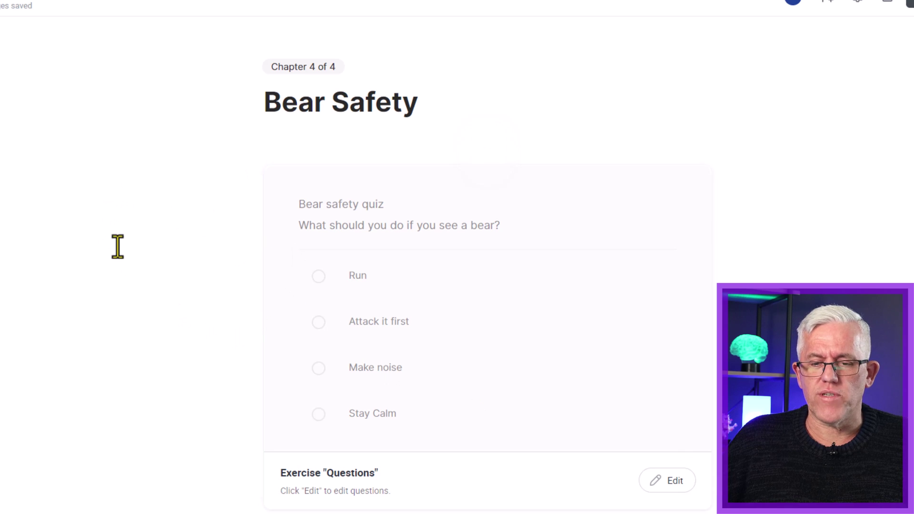
pyautogui.click(319, 292)
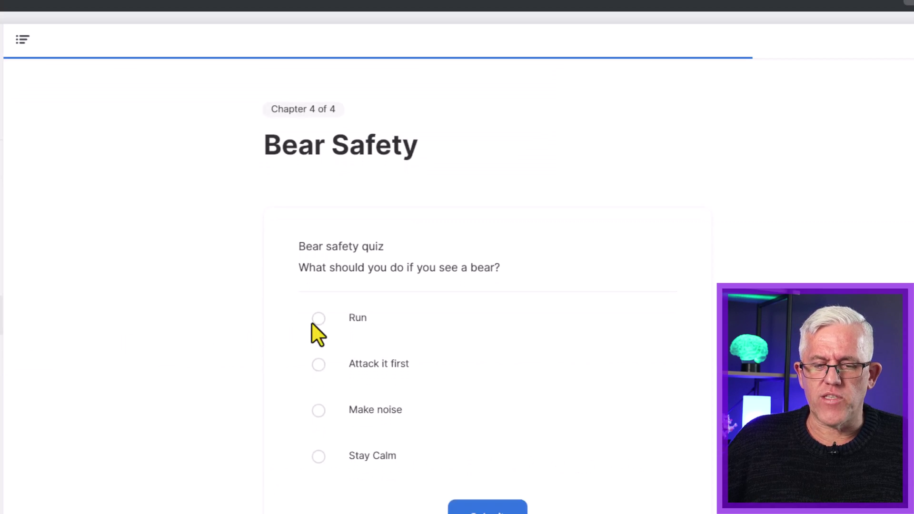
pyautogui.click(318, 455)
pyautogui.click(506, 508)
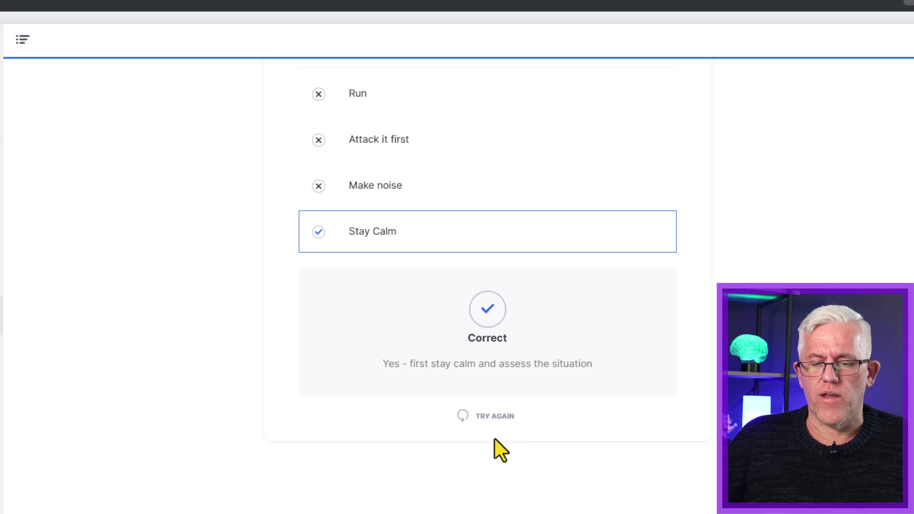
# Retry the quiz, submitting 'Attack it first' to see the incorrect feedback.
pyautogui.click(491, 418)
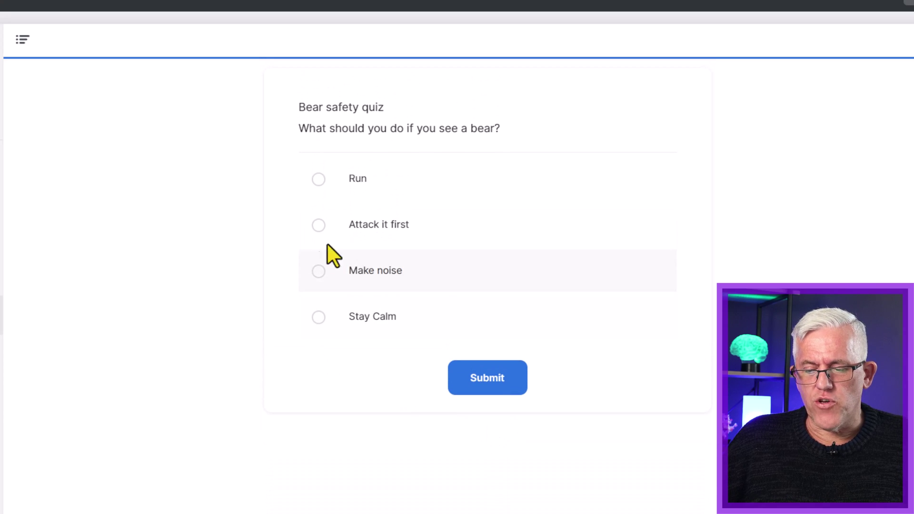
pyautogui.click(320, 228)
pyautogui.click(496, 391)
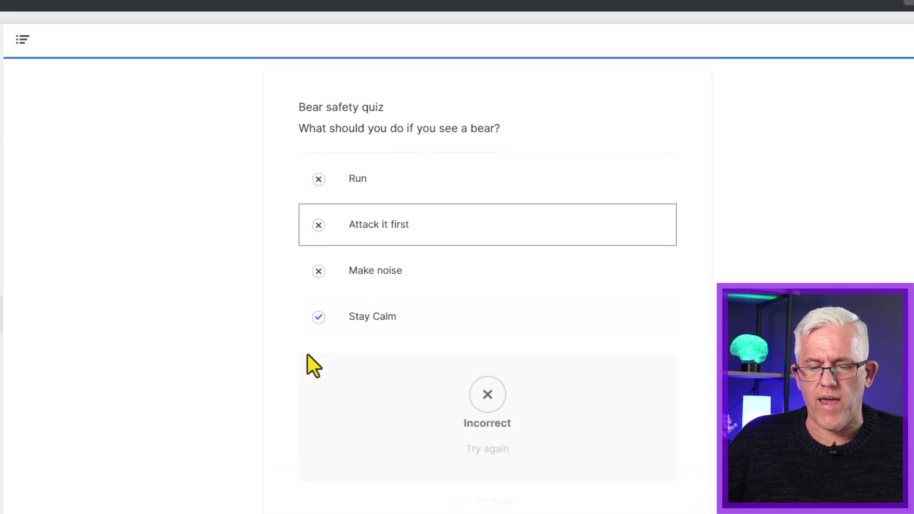